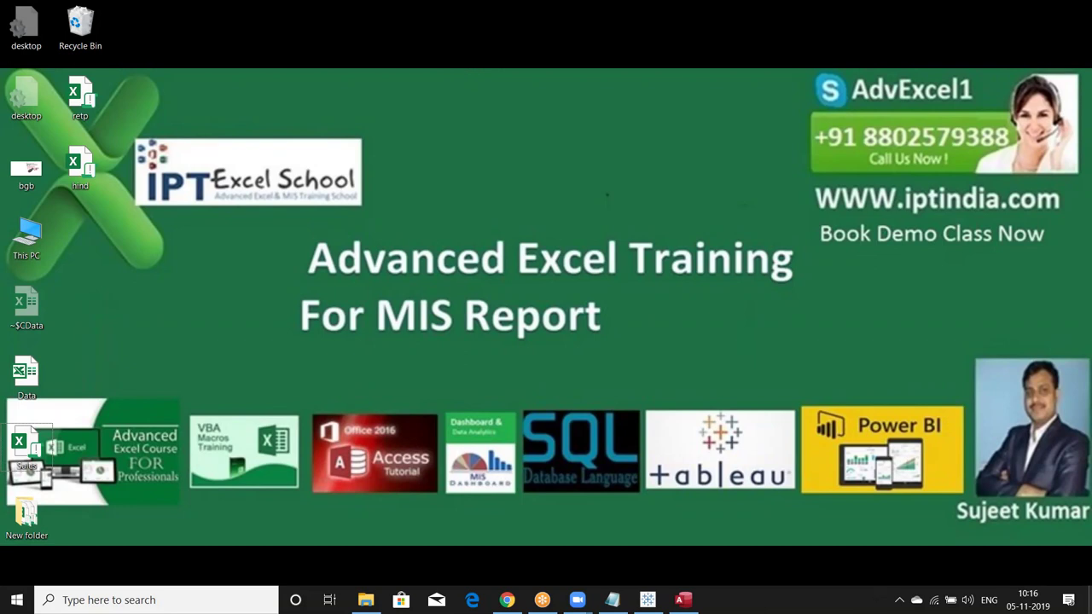
# - Bring the Database8 Access window to the front from the taskbar
pyautogui.click(683, 599)
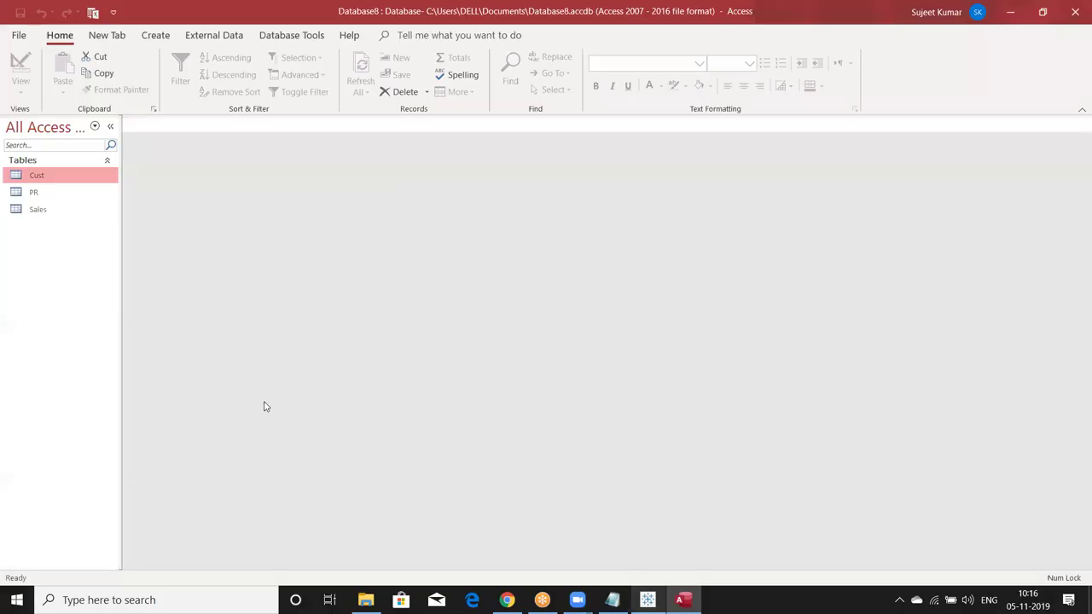
pyautogui.doubleClick(94, 213)
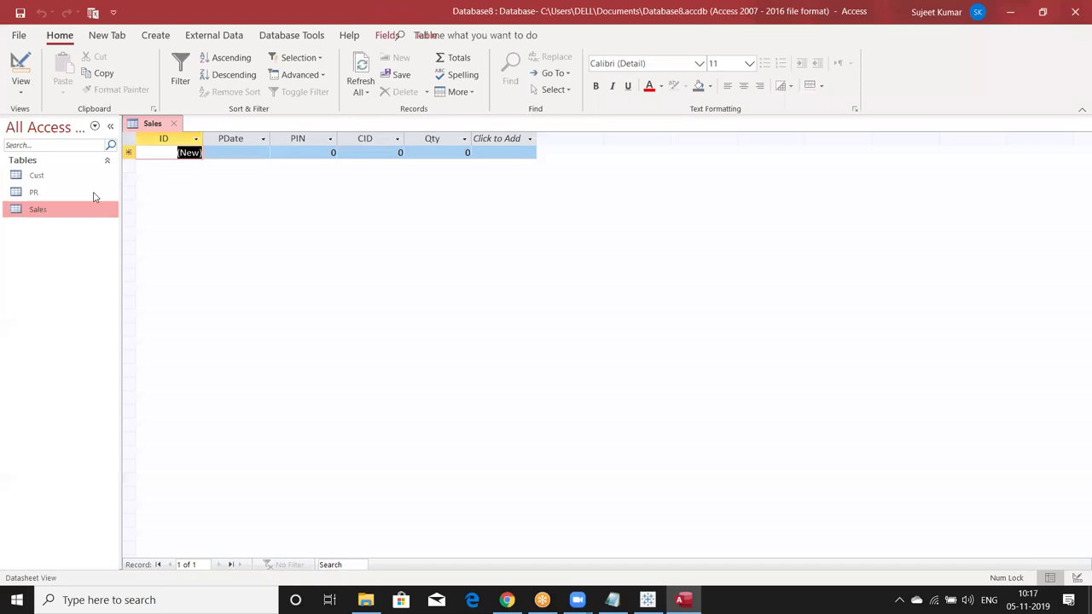
pyautogui.click(94, 196)
pyautogui.doubleClick(93, 186)
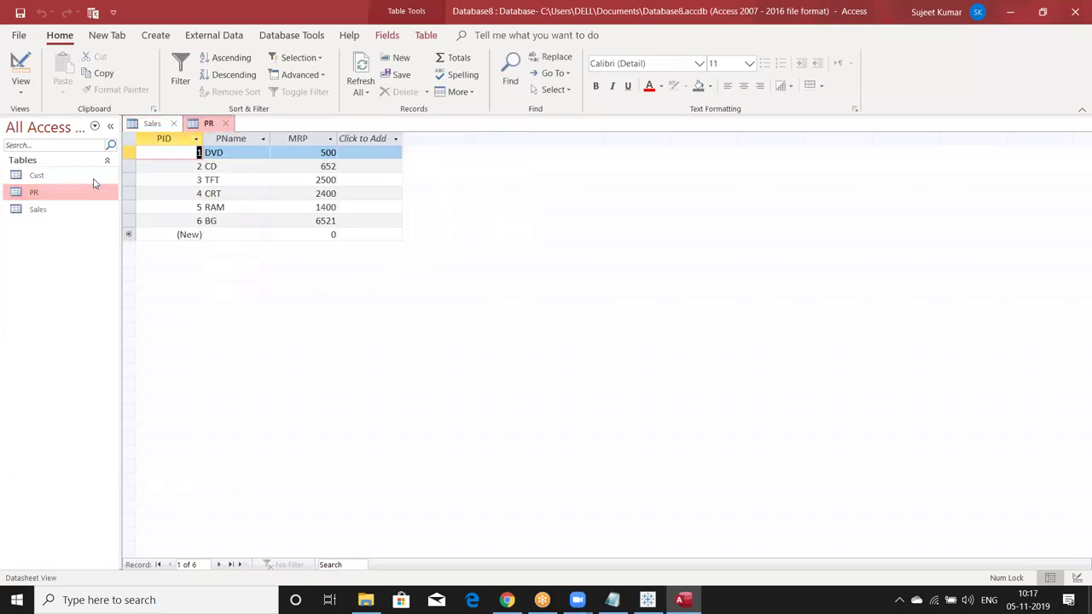
pyautogui.doubleClick(94, 181)
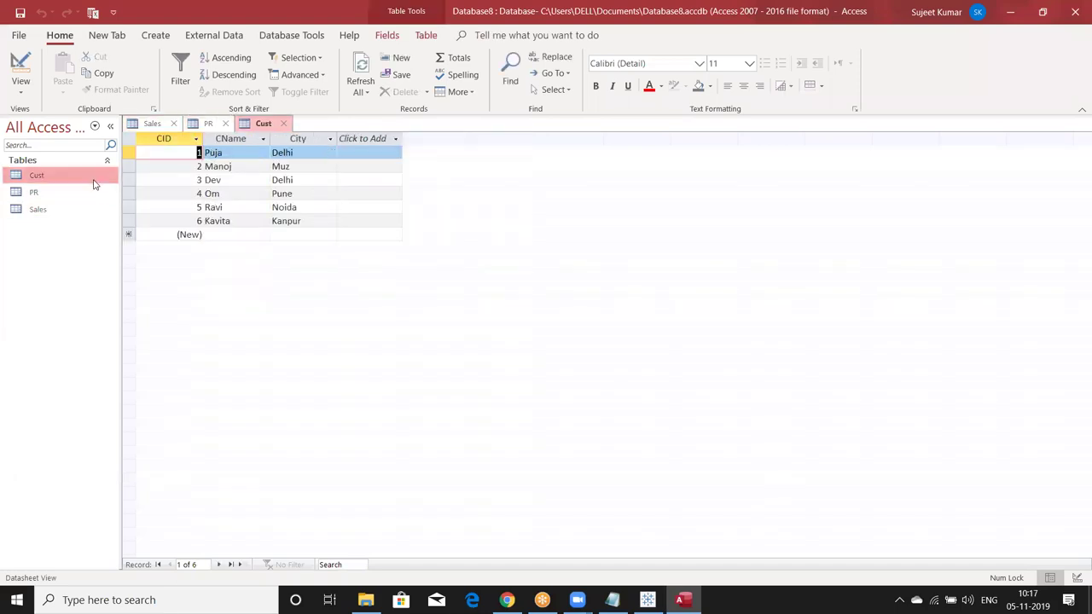
pyautogui.click(283, 123)
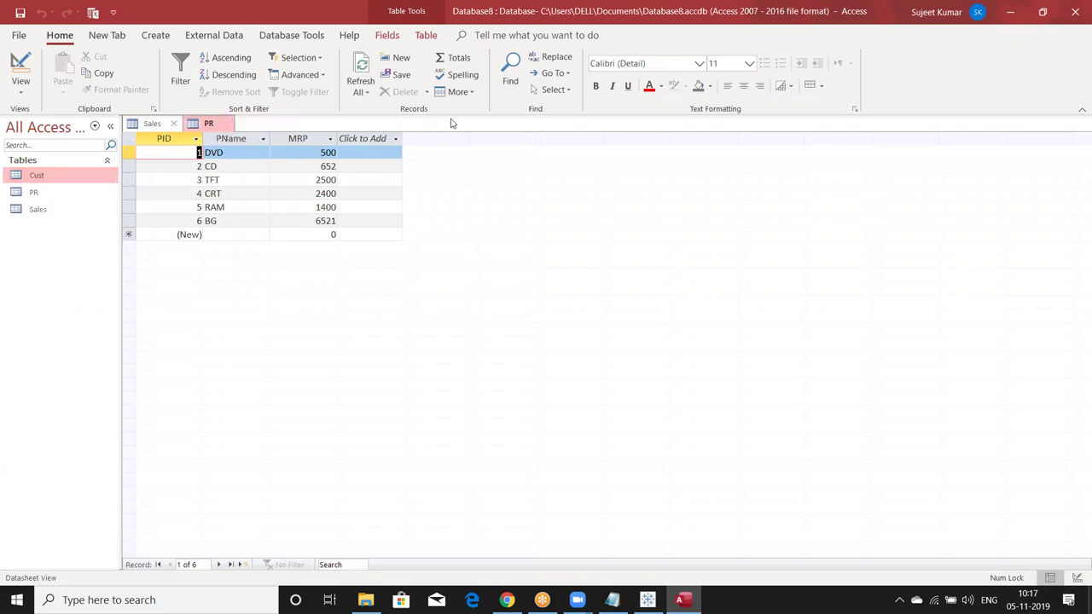
pyautogui.hotkey('ctrl', 'w')
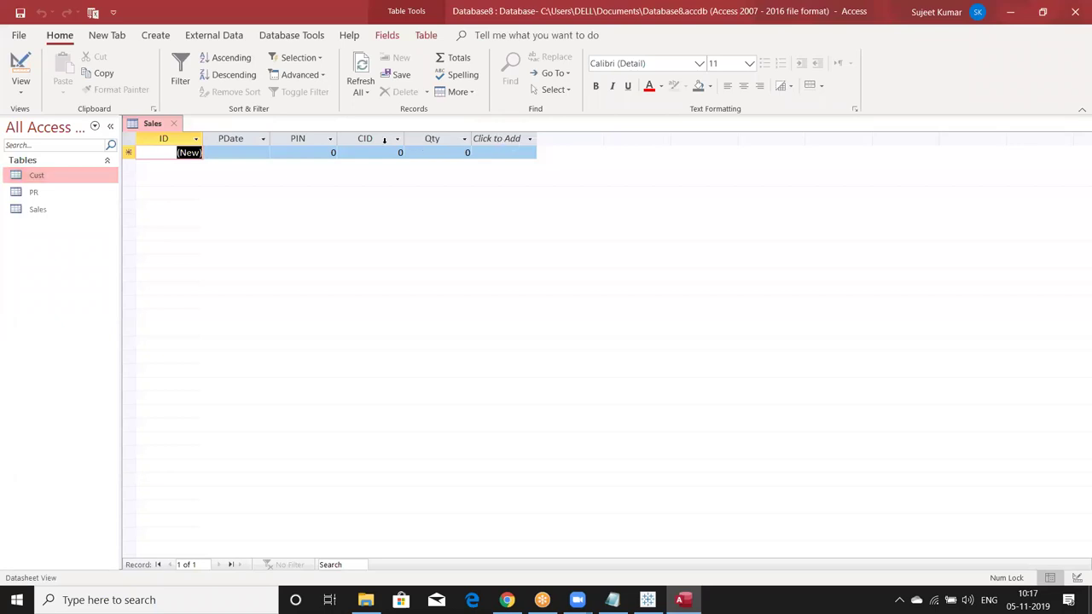
pyautogui.press('End')
pyautogui.press('Escape')
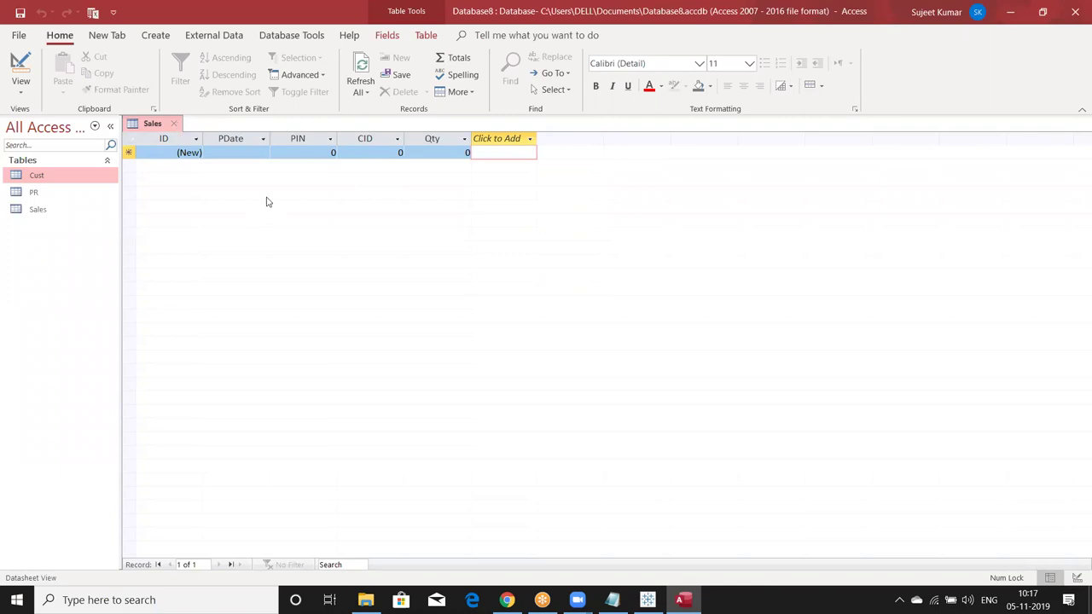
pyautogui.hotkey('ctrl', 'w')
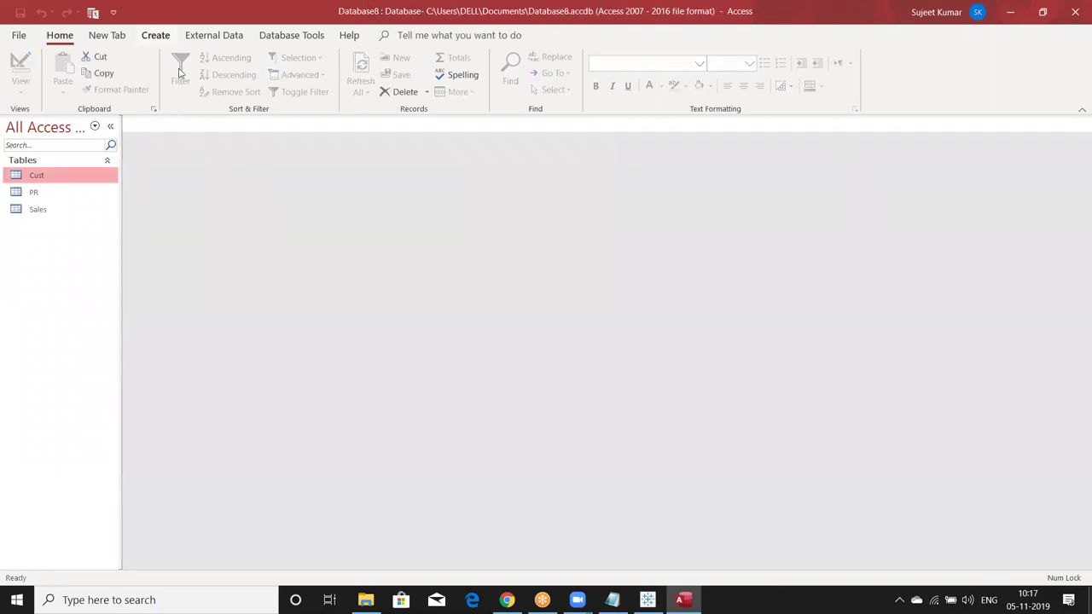
# - Generate a quick form from the Cust table, then close it without saving
pyautogui.click(158, 35)
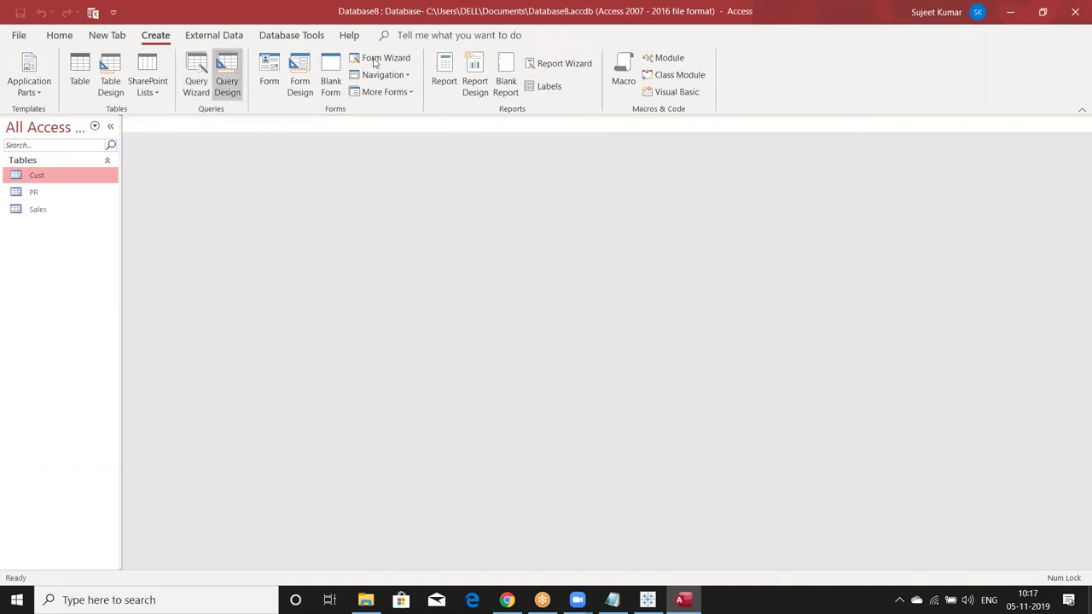
pyautogui.click(272, 73)
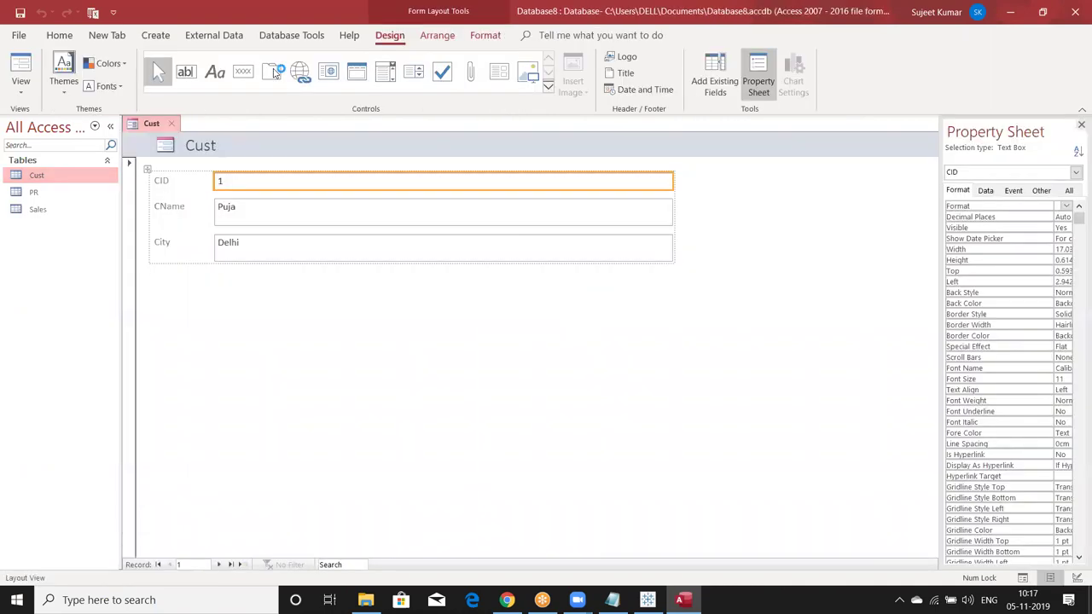
pyautogui.click(172, 123)
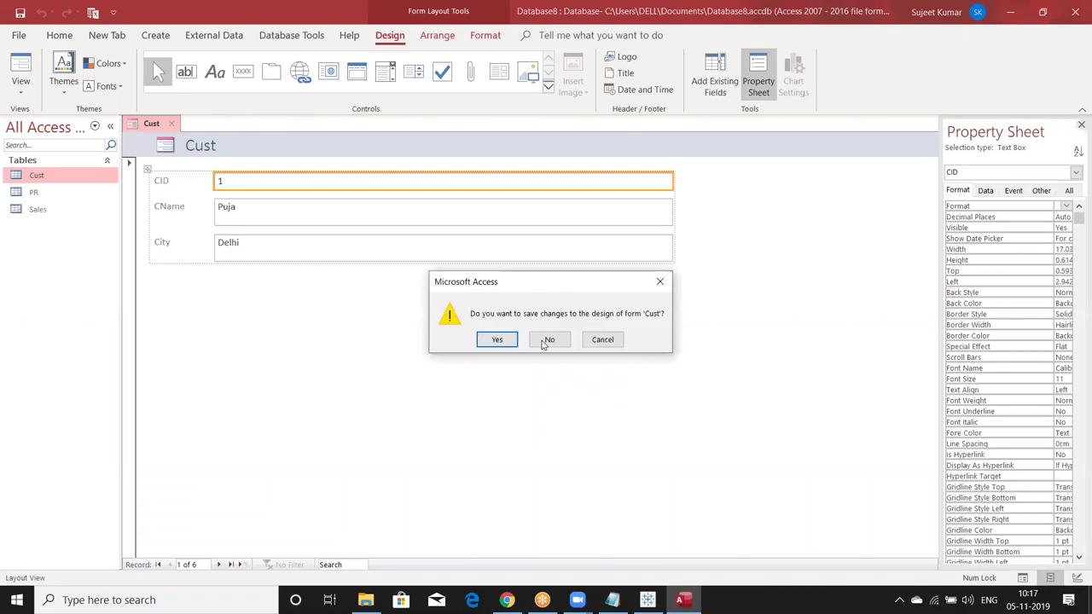
pyautogui.click(546, 340)
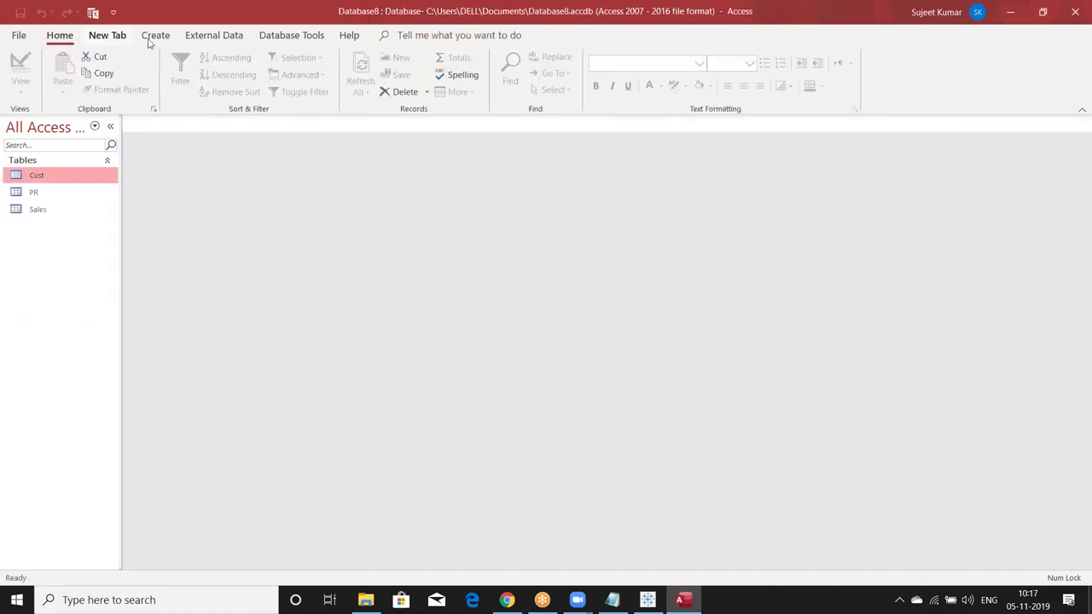
pyautogui.click(154, 36)
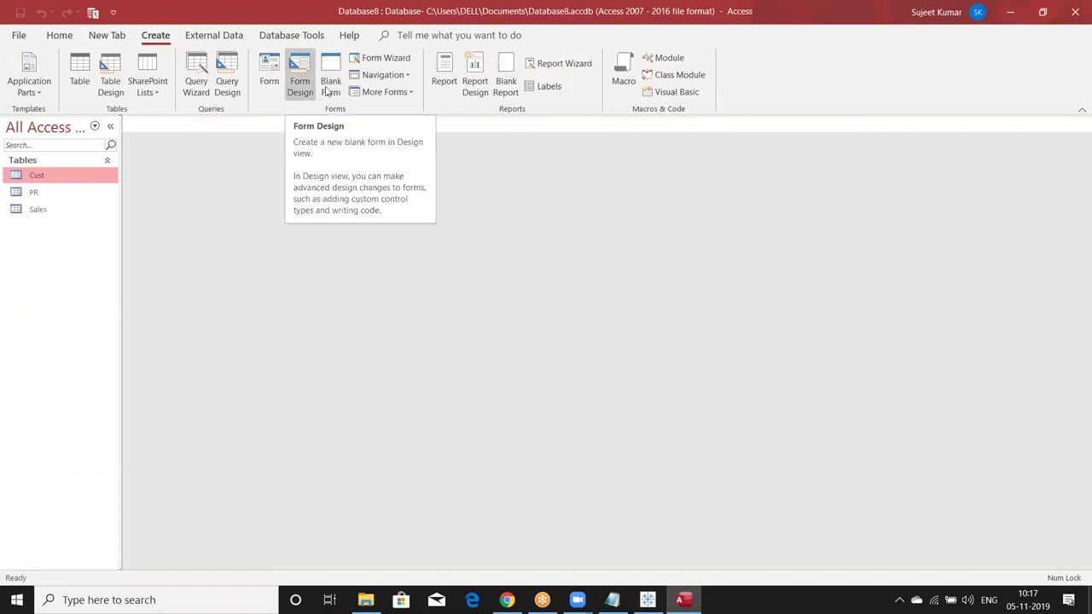
# - Start a blank Form1 and expand the PR, Sales and Cust tables in the Field List
pyautogui.click(324, 86)
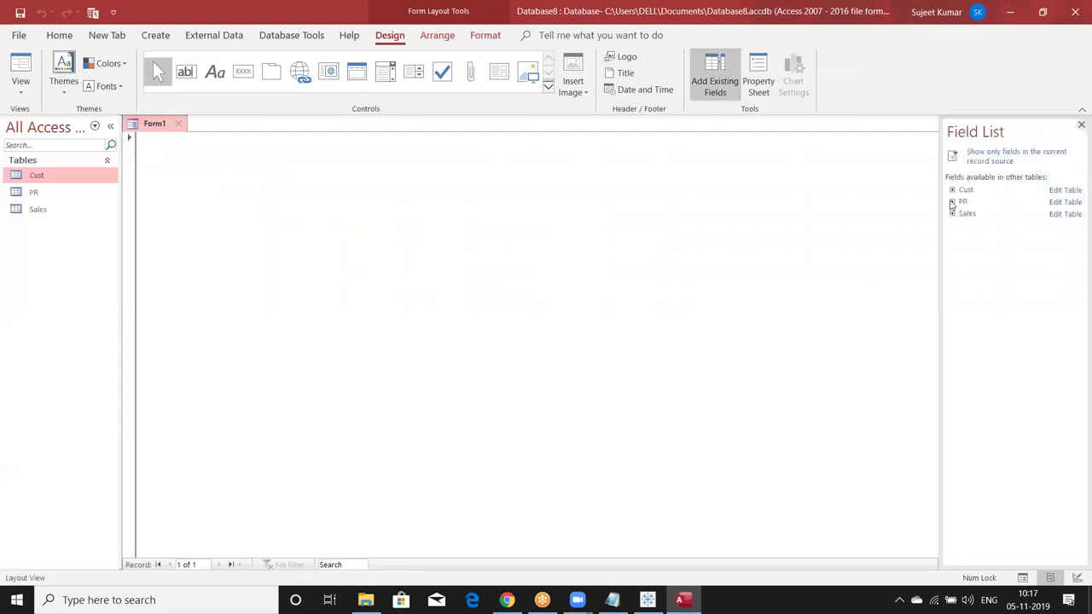
pyautogui.click(952, 201)
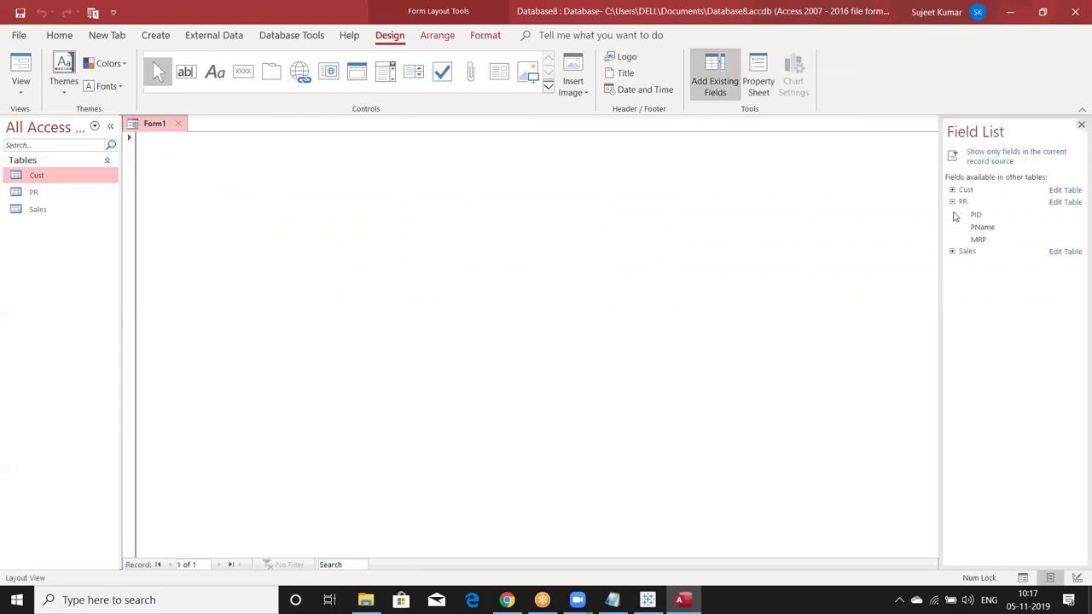
pyautogui.click(953, 190)
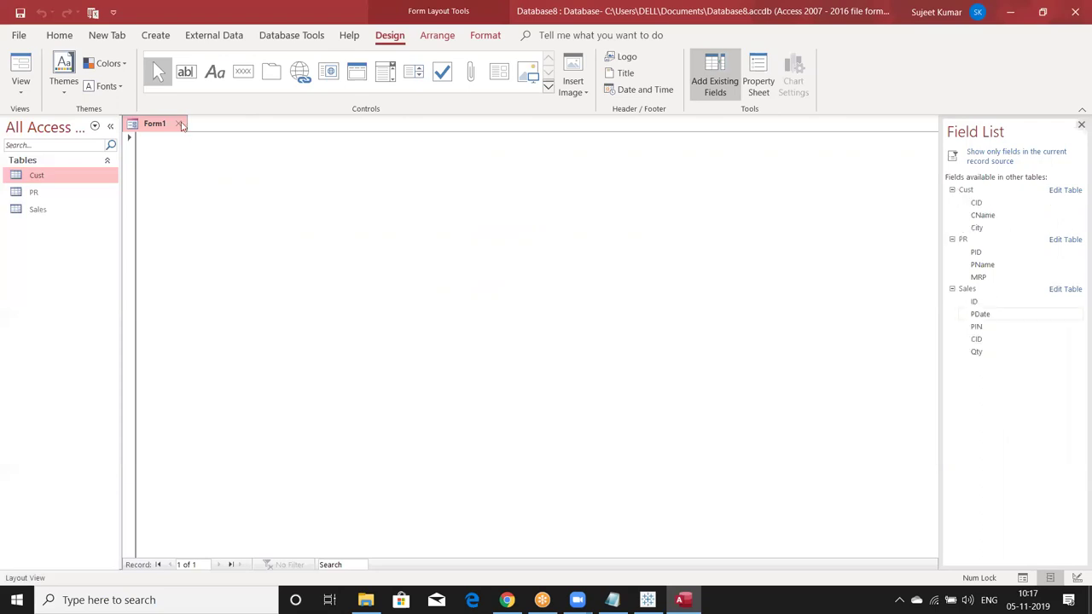
pyautogui.click(196, 154)
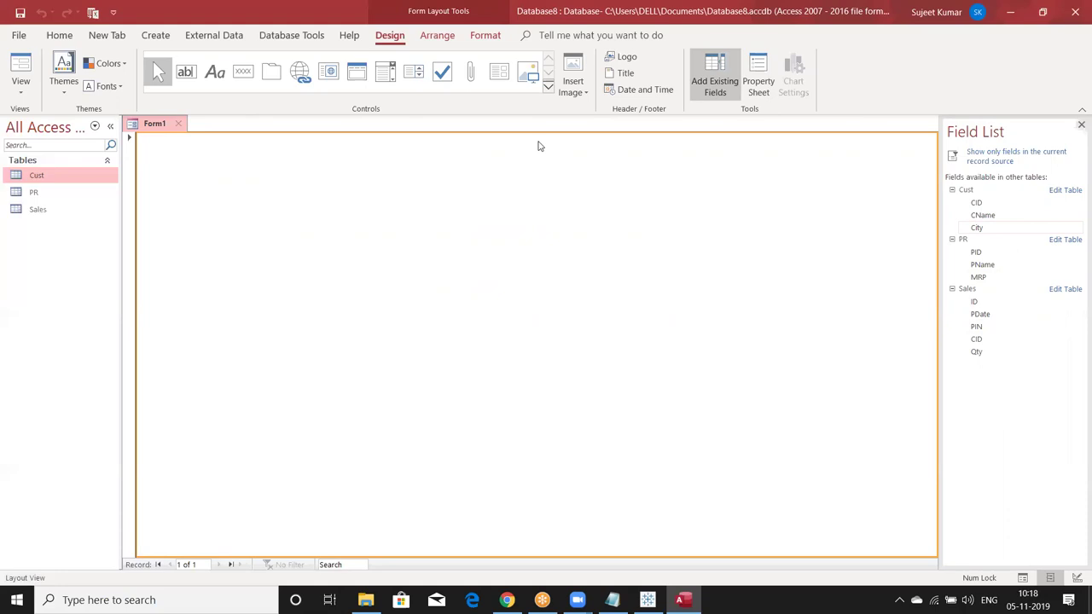
pyautogui.hotkey('alt', 'y')
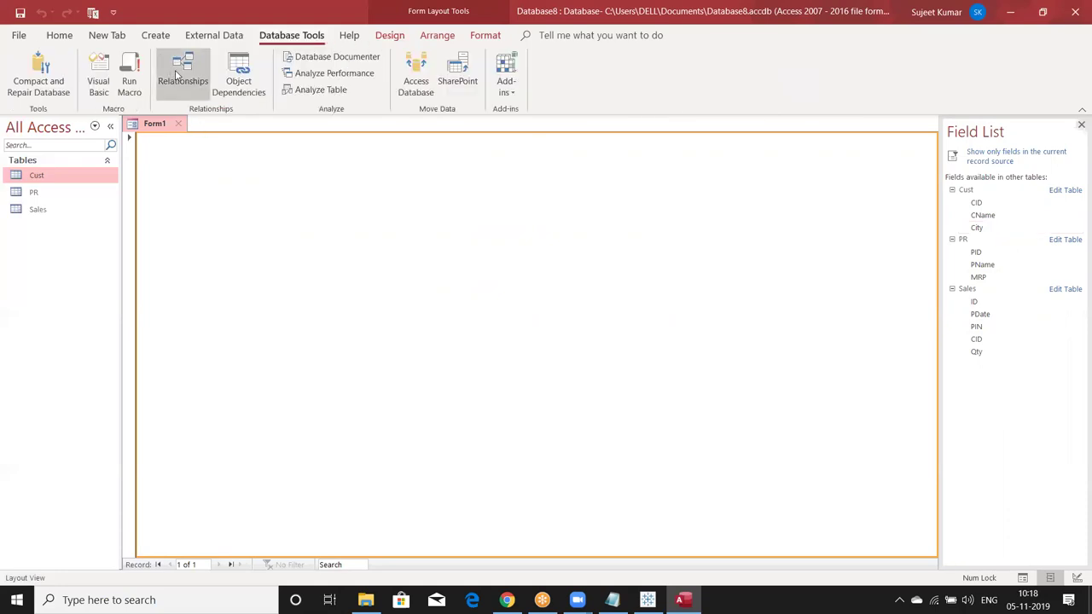
# - Add the Cust, Sales and PR tables to the Relationships layout
pyautogui.click(175, 70)
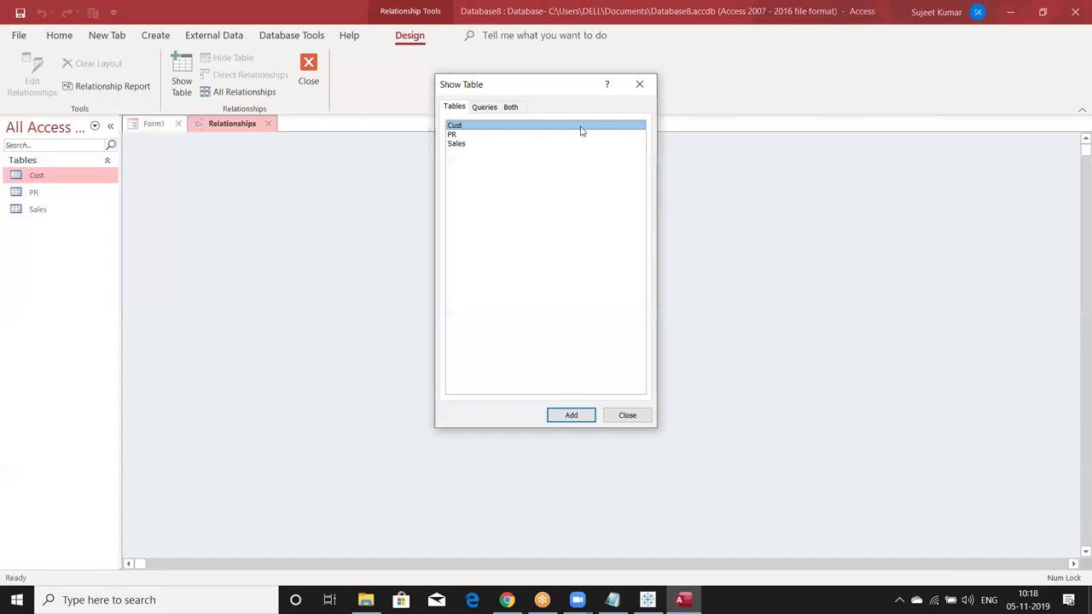
pyautogui.press('Return')
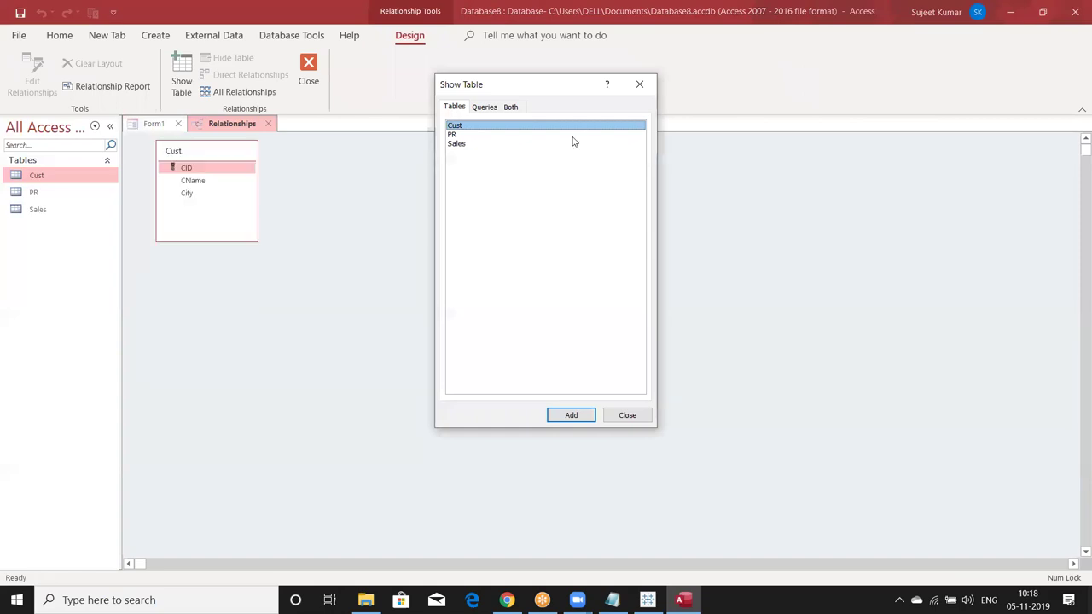
pyautogui.doubleClick(573, 143)
pyautogui.doubleClick(572, 135)
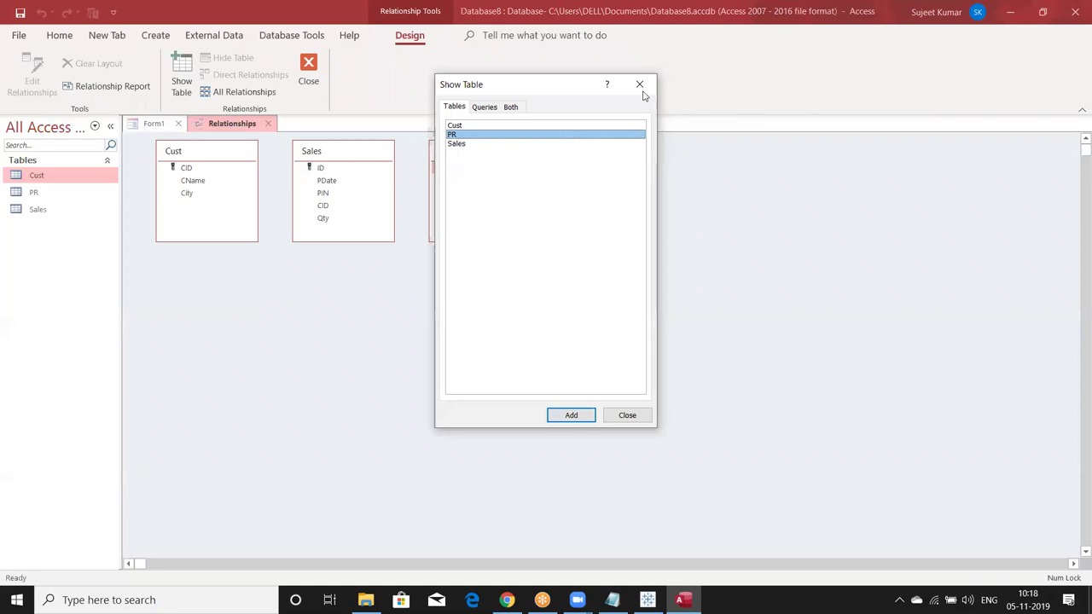
pyautogui.press('Escape')
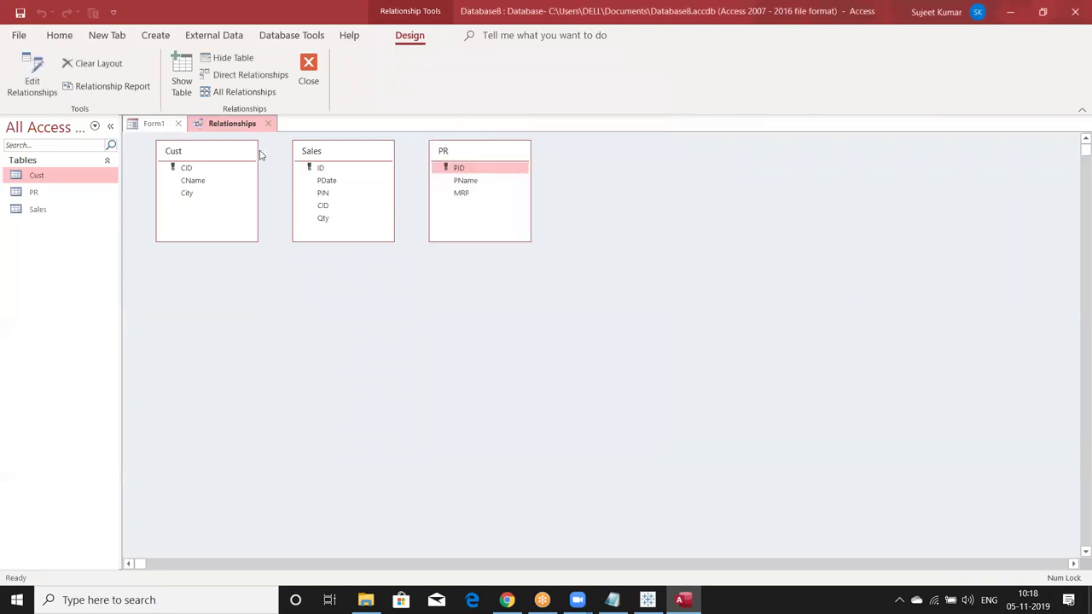
pyautogui.moveTo(331, 154); pyautogui.dragTo(334, 258)
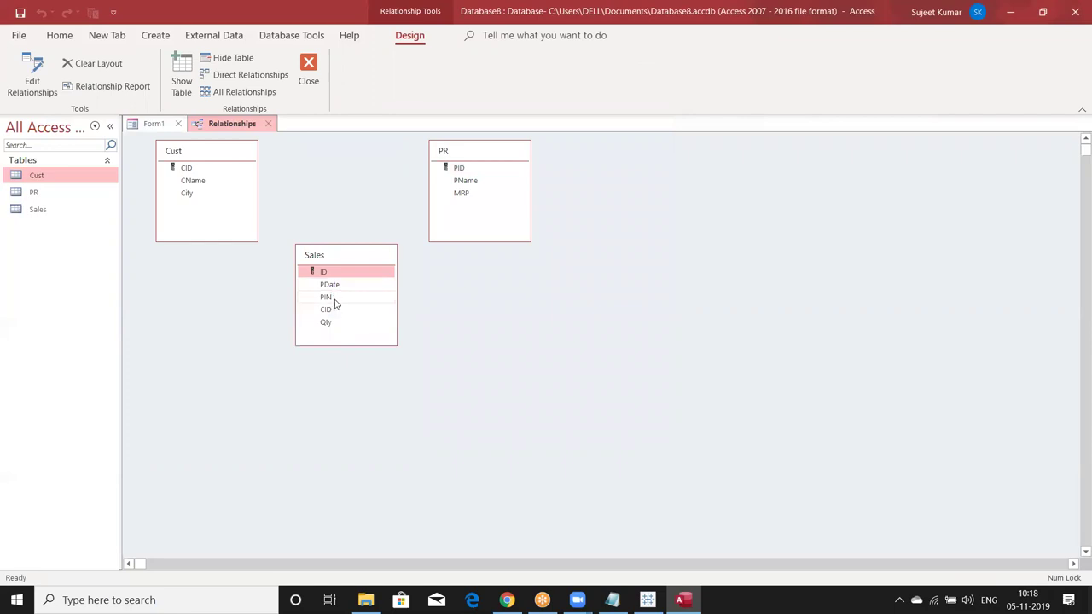
# - Link Sales.PIN to PR.PID and Sales.CID to Cust.CID as relationships
pyautogui.click(334, 298)
pyautogui.moveTo(335, 300); pyautogui.dragTo(458, 170)
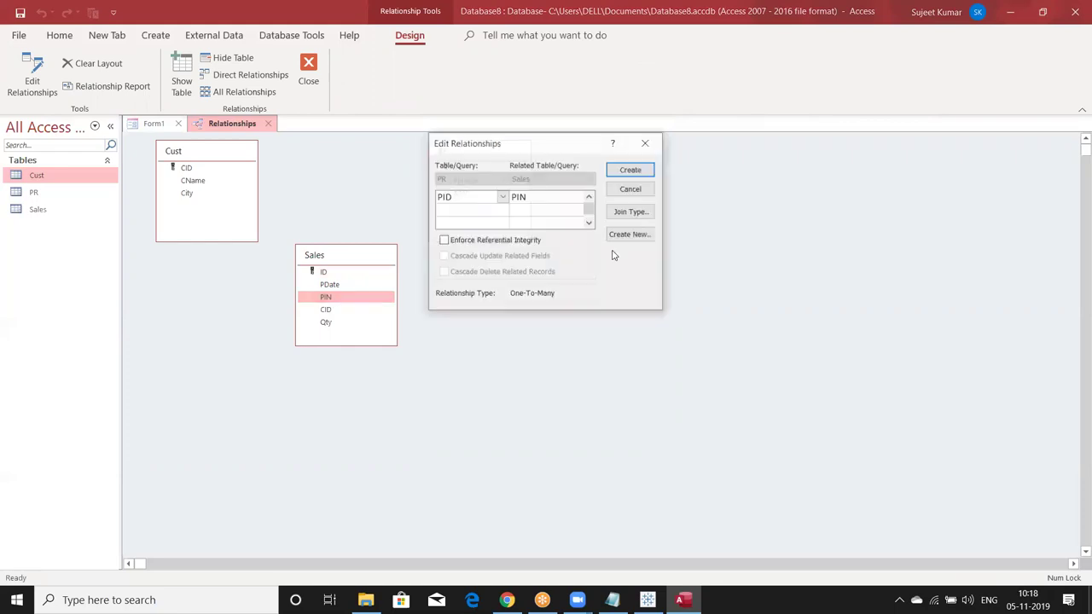
pyautogui.click(630, 171)
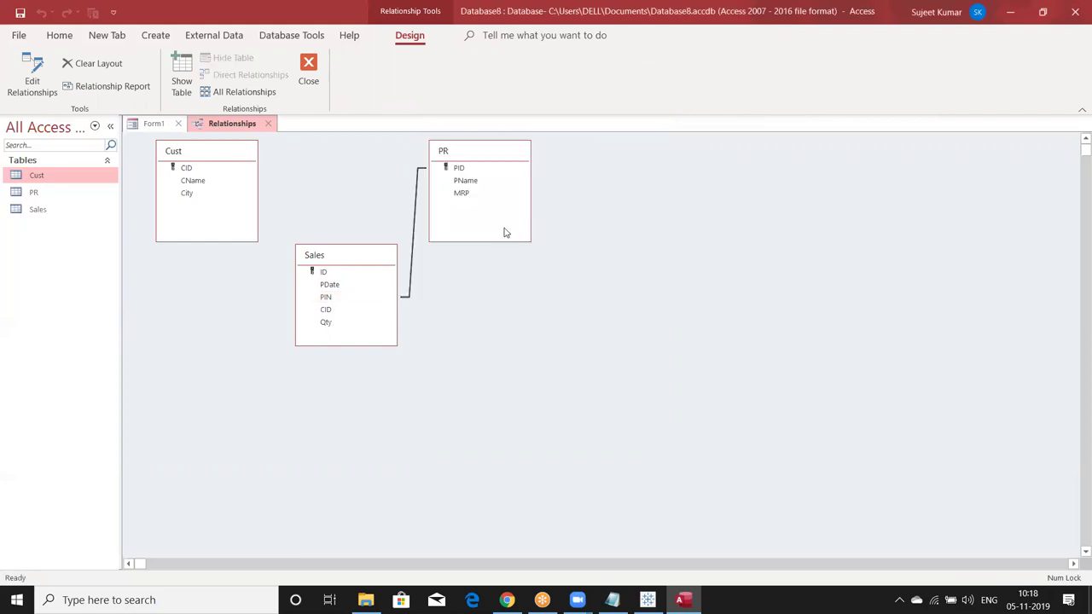
pyautogui.moveTo(324, 316); pyautogui.dragTo(185, 175)
pyautogui.moveTo(186, 175); pyautogui.dragTo(185, 186)
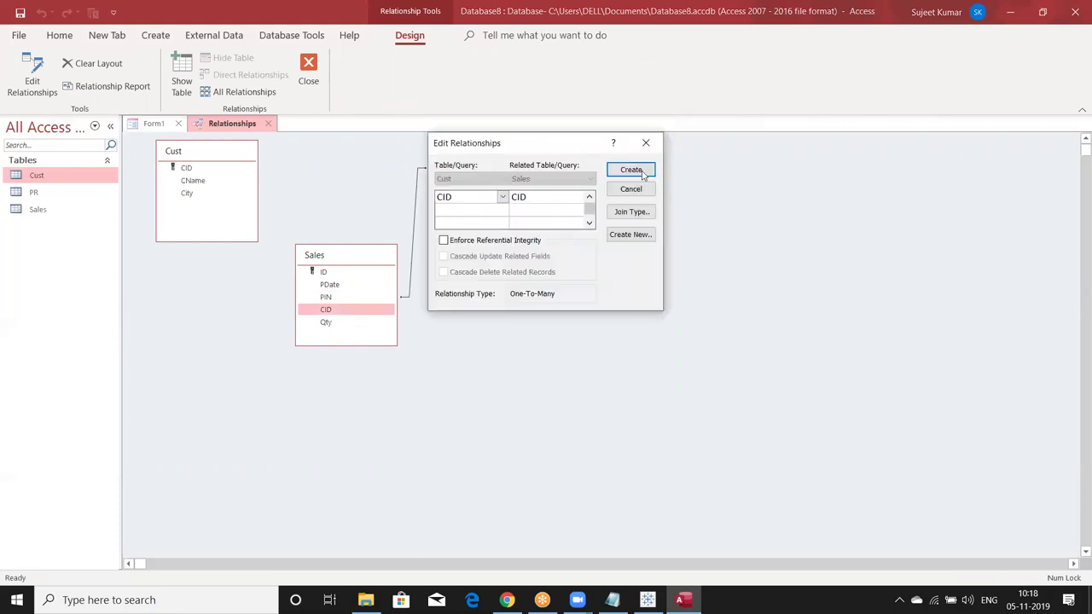
pyautogui.press('Return')
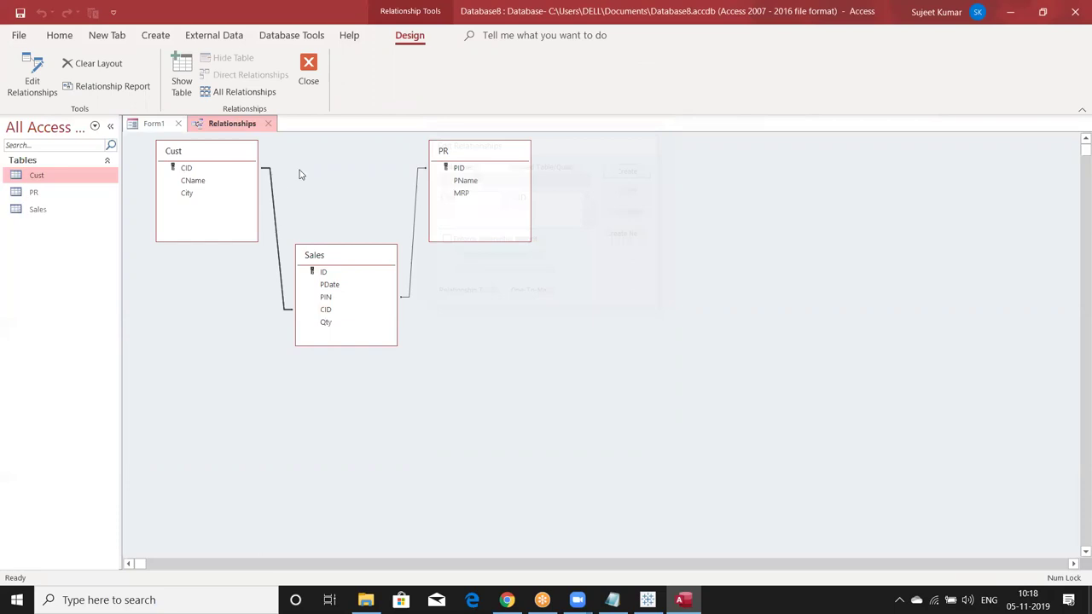
# - Close the Relationships layout, answer its save prompt, and list the Cust table's fields
pyautogui.click(268, 126)
pyautogui.click(498, 340)
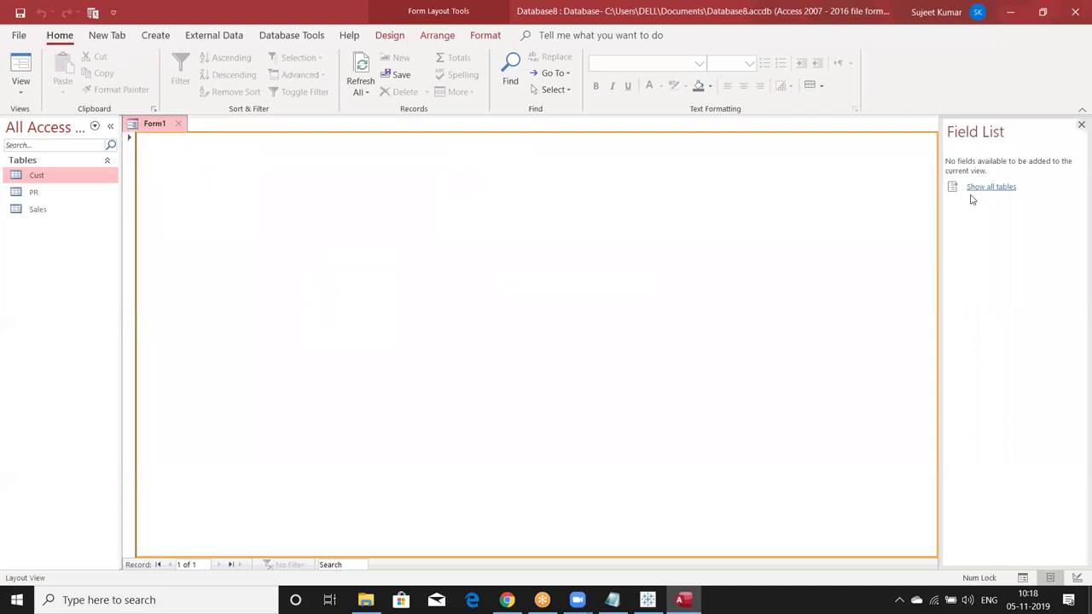
pyautogui.click(971, 191)
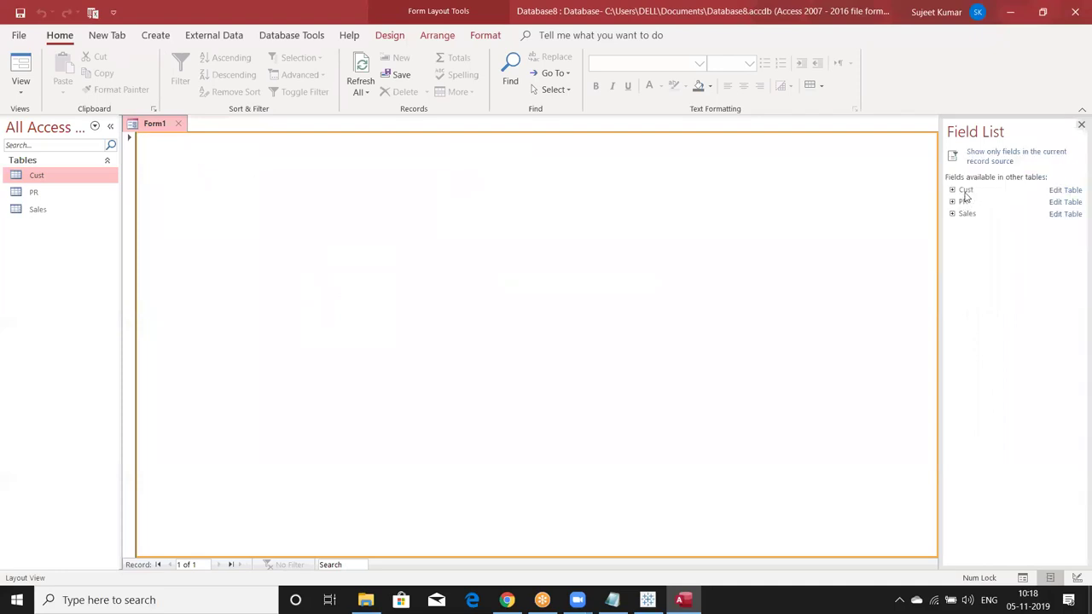
pyautogui.click(965, 191)
pyautogui.click(952, 191)
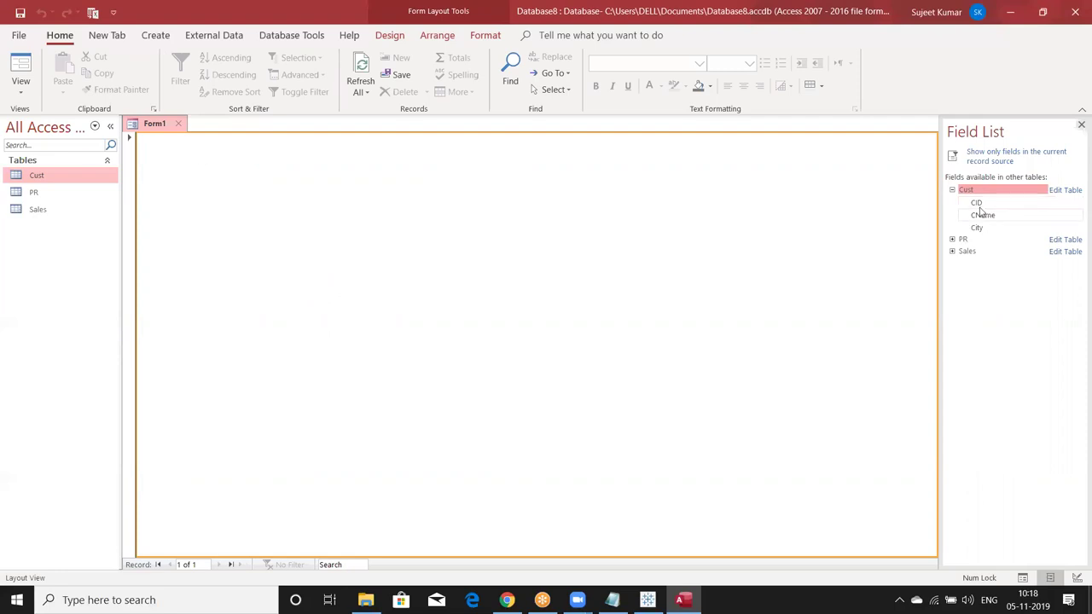
# - Place Cust's CID and CName on Form1, then delete them again
pyautogui.moveTo(975, 203); pyautogui.dragTo(455, 187)
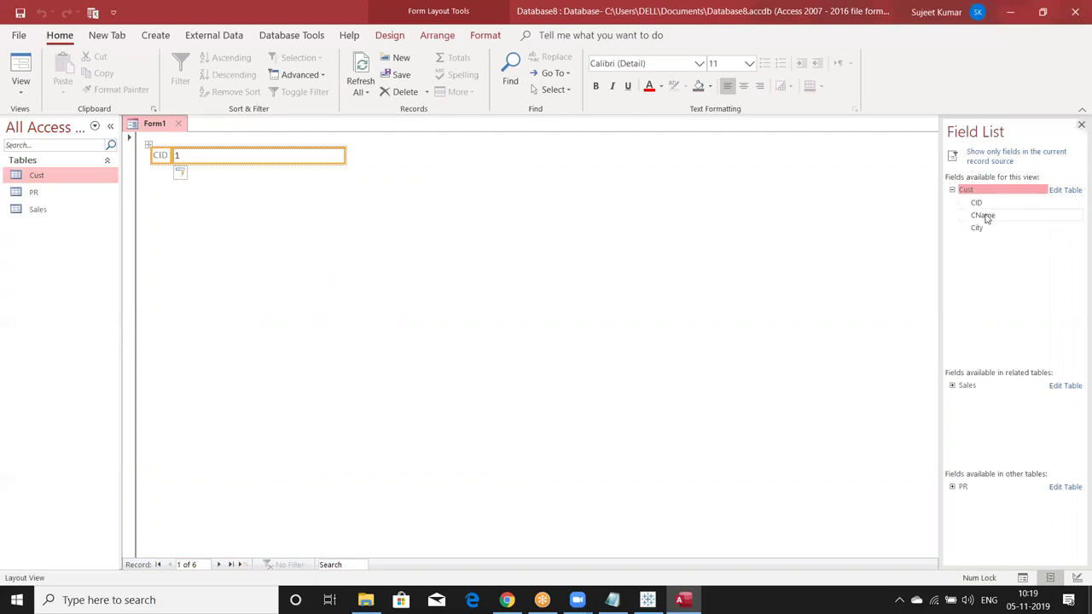
pyautogui.moveTo(990, 215)
pyautogui.mouseDown()
pyautogui.moveTo(186, 208)
pyautogui.moveTo(180, 173)
pyautogui.mouseUp()
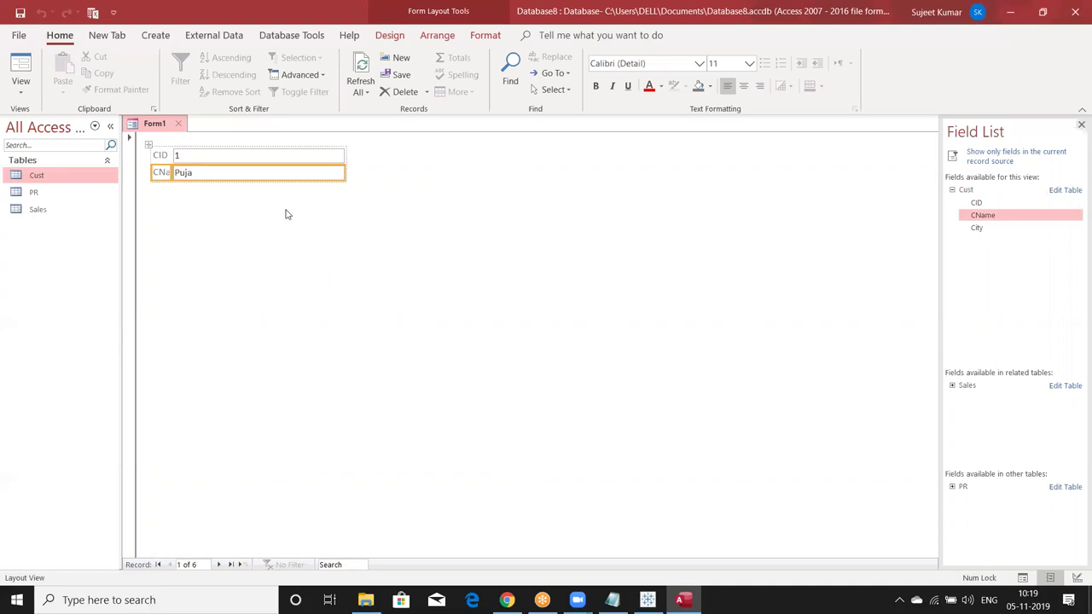
pyautogui.click(597, 221)
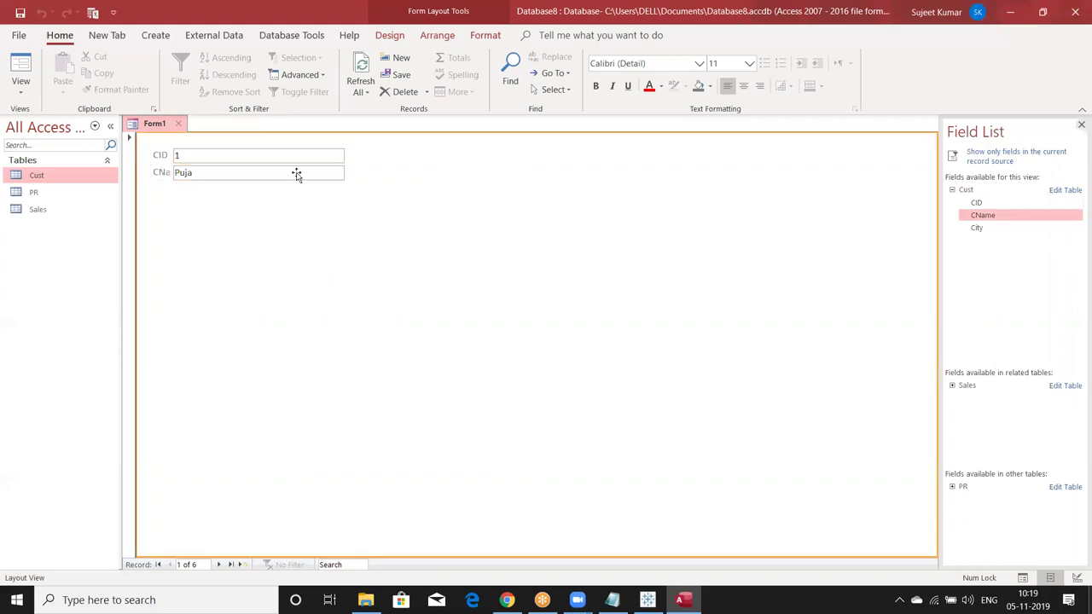
pyautogui.click(220, 170)
pyautogui.press('Delete')
pyautogui.press('Delete')
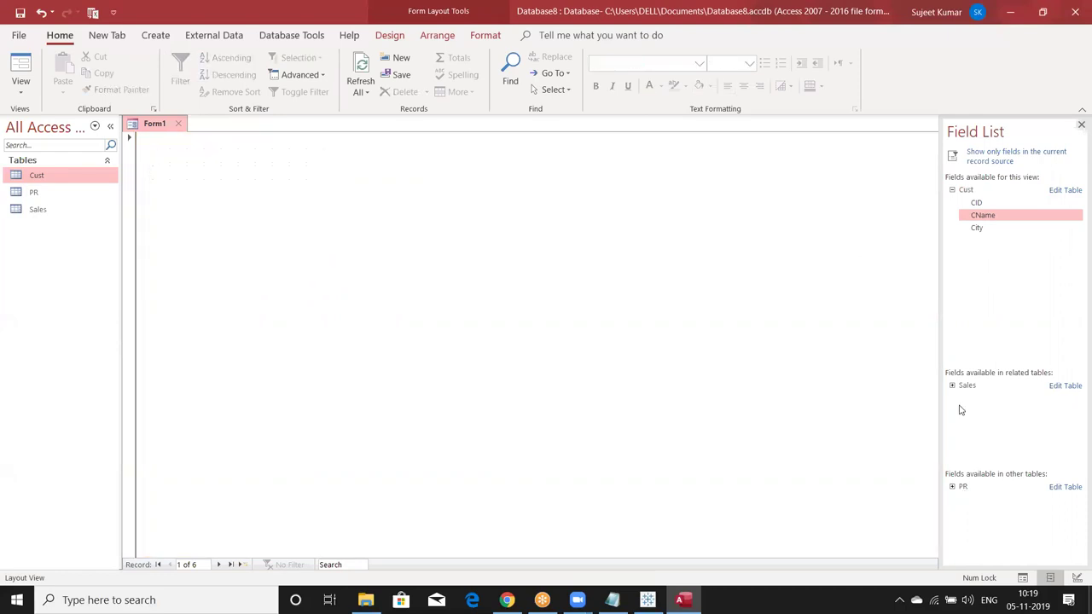
# - Add ID, PDate and PIN from Sales and PName from PR to Form1
pyautogui.click(952, 385)
pyautogui.moveTo(973, 399); pyautogui.dragTo(568, 217)
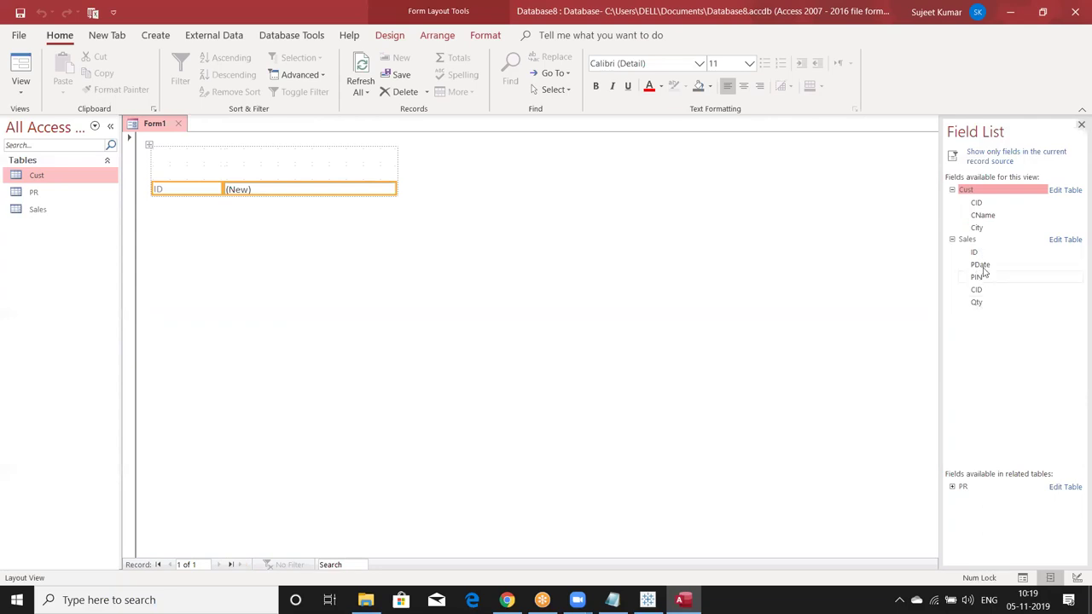
pyautogui.moveTo(981, 265); pyautogui.dragTo(348, 209)
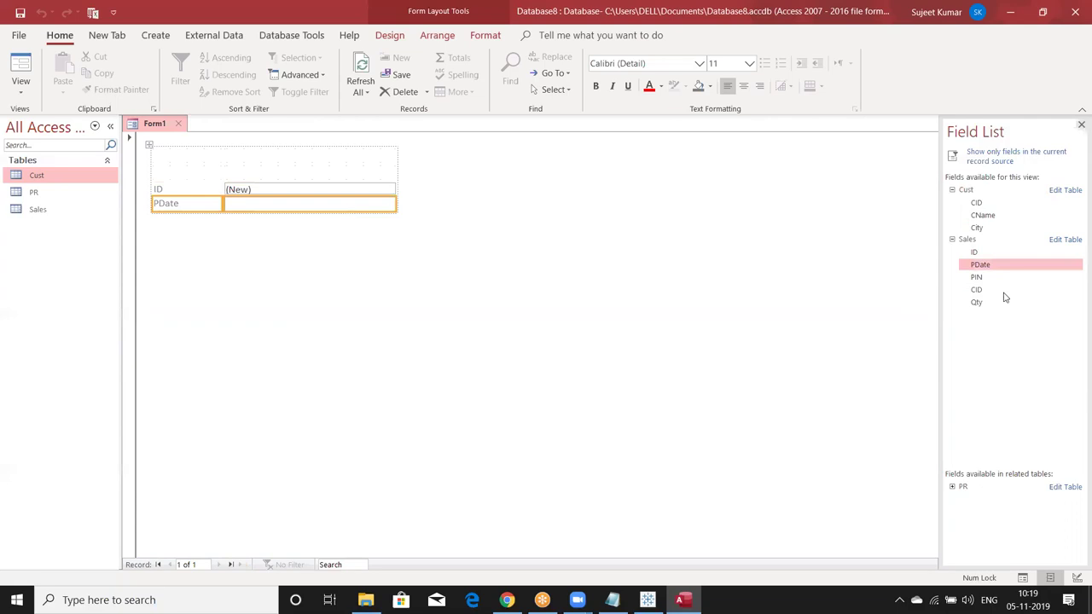
pyautogui.moveTo(992, 285); pyautogui.dragTo(386, 245)
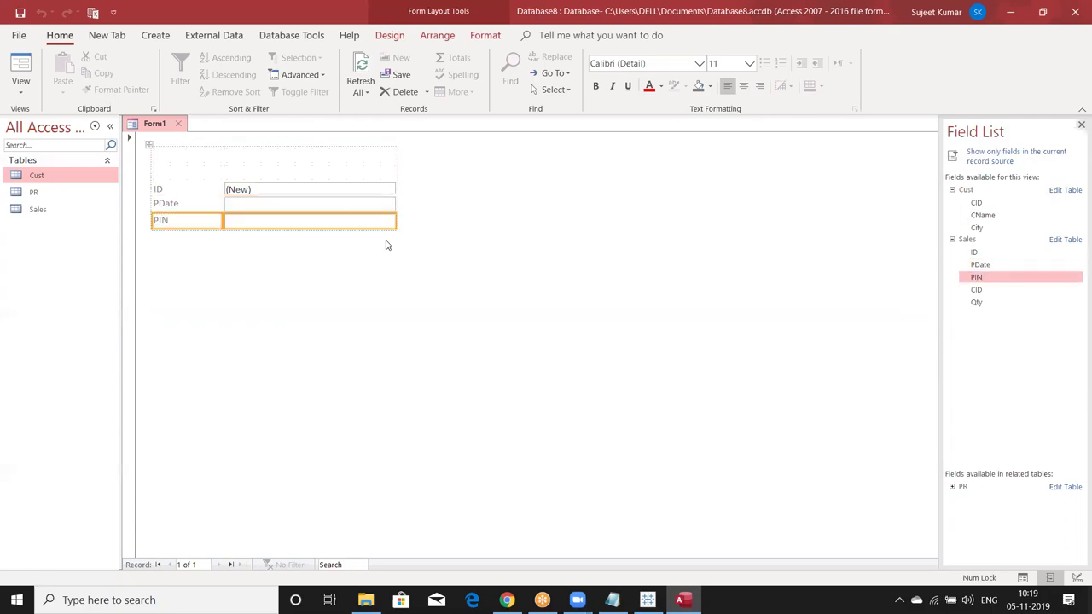
pyautogui.click(952, 487)
pyautogui.moveTo(978, 511)
pyautogui.mouseDown()
pyautogui.moveTo(161, 275)
pyautogui.moveTo(979, 360)
pyautogui.mouseUp()
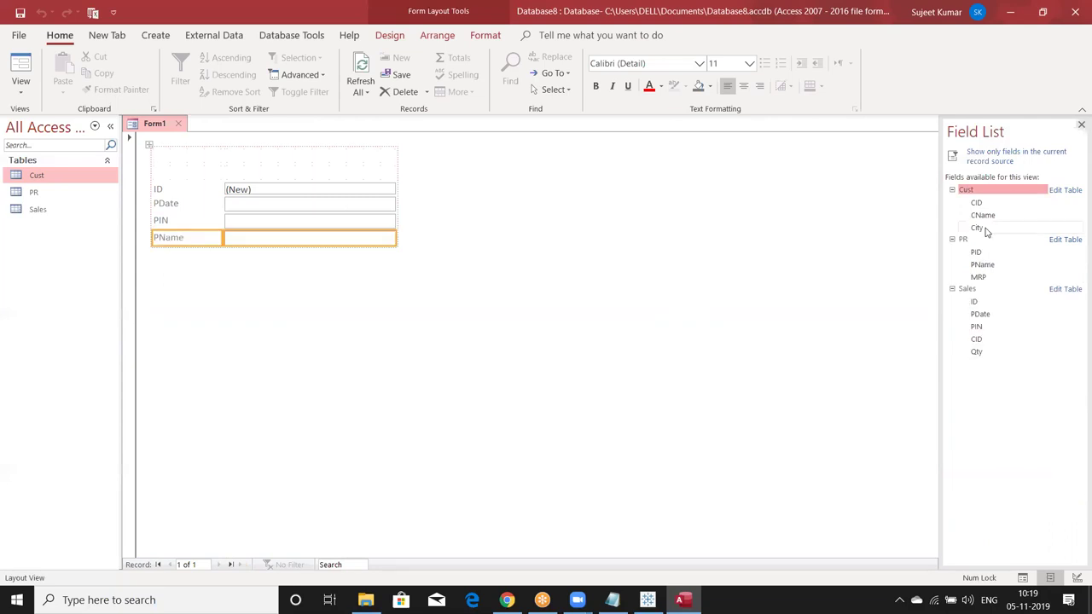
# - Stack Qty, MRP, CID, CName and City below PName on the form
pyautogui.moveTo(985, 277); pyautogui.dragTo(368, 290)
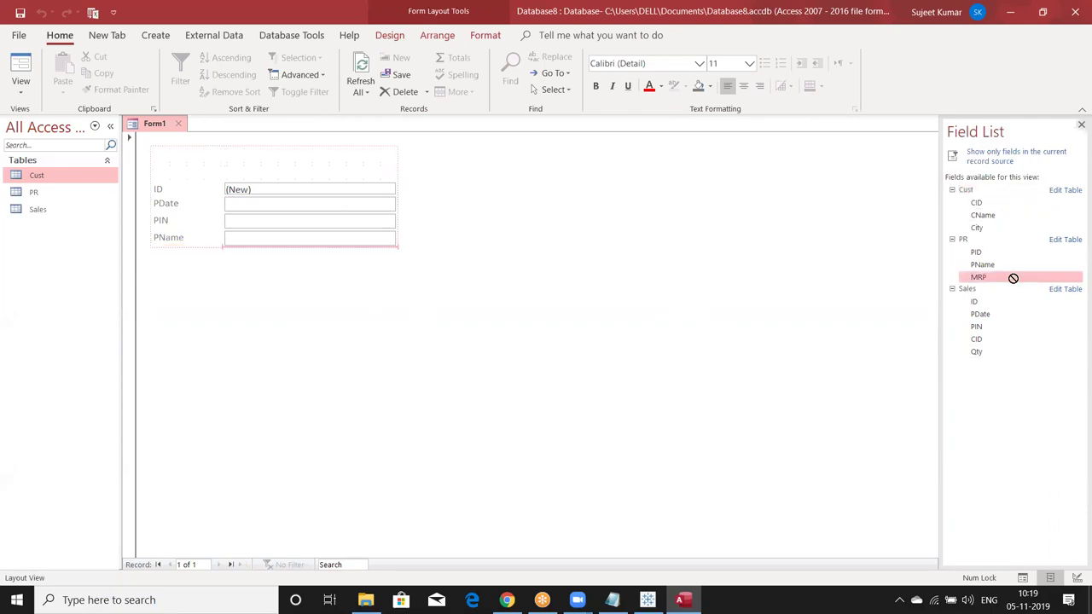
pyautogui.moveTo(978, 352); pyautogui.dragTo(337, 261)
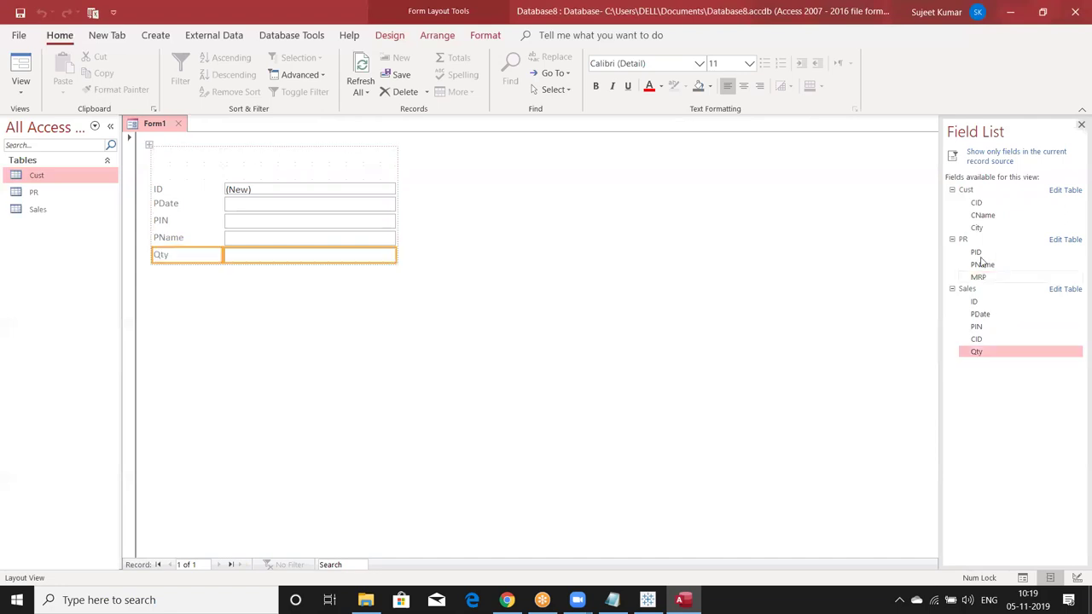
pyautogui.moveTo(985, 278)
pyautogui.mouseDown()
pyautogui.moveTo(300, 288)
pyautogui.moveTo(362, 317)
pyautogui.mouseUp()
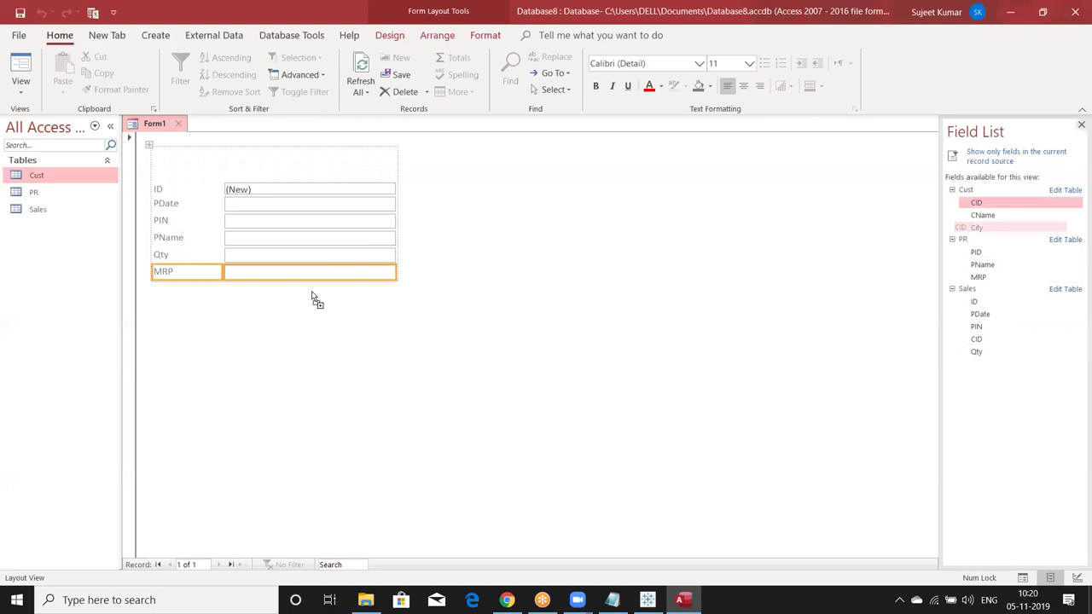
pyautogui.moveTo(964, 237); pyautogui.dragTo(306, 295)
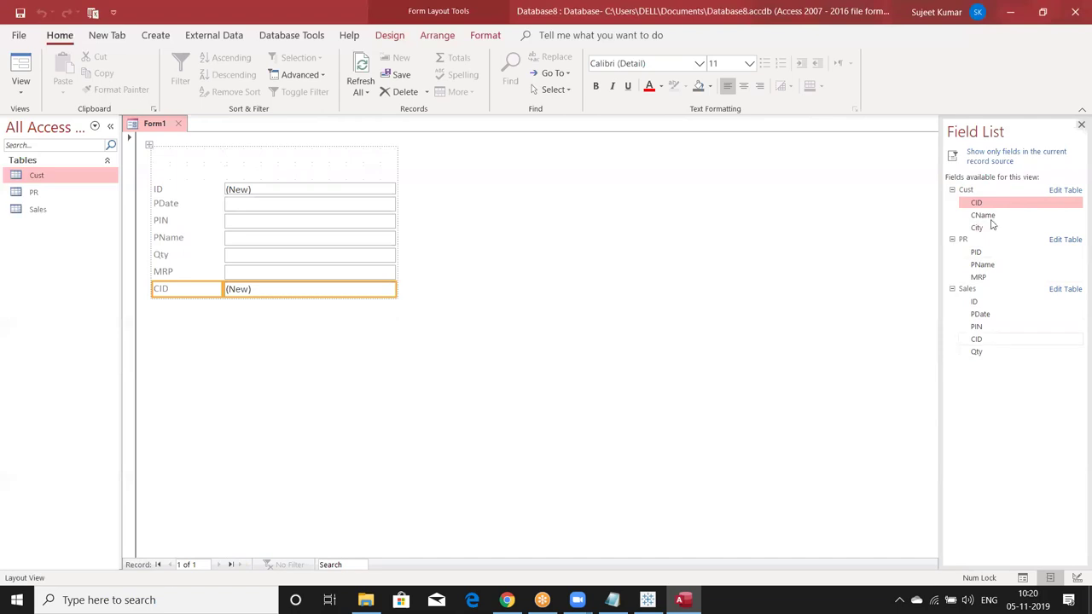
pyautogui.moveTo(952, 241); pyautogui.dragTo(345, 305)
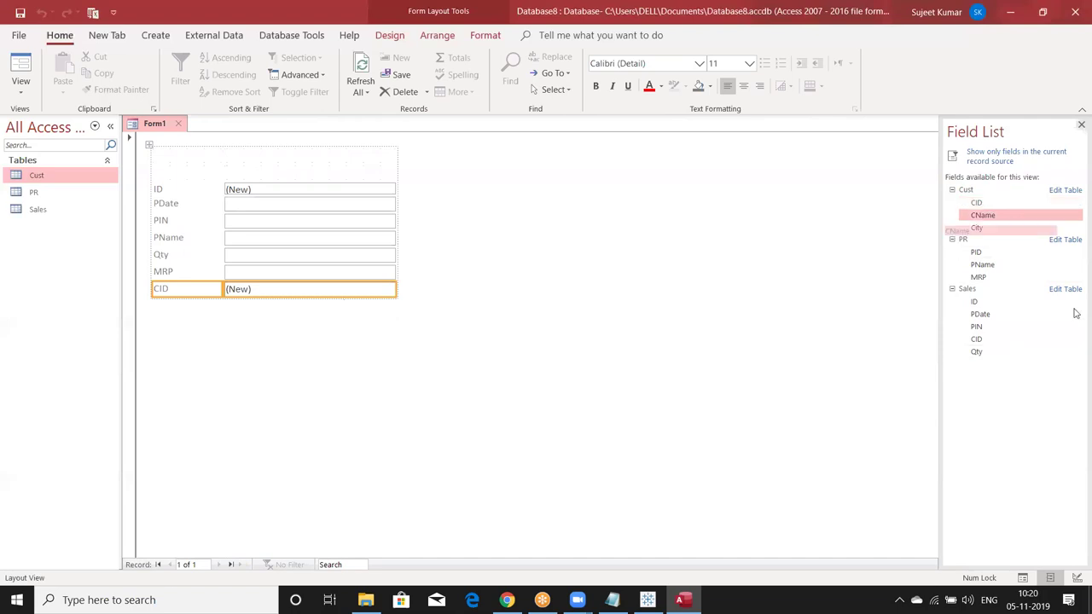
pyautogui.moveTo(953, 261); pyautogui.dragTo(346, 305)
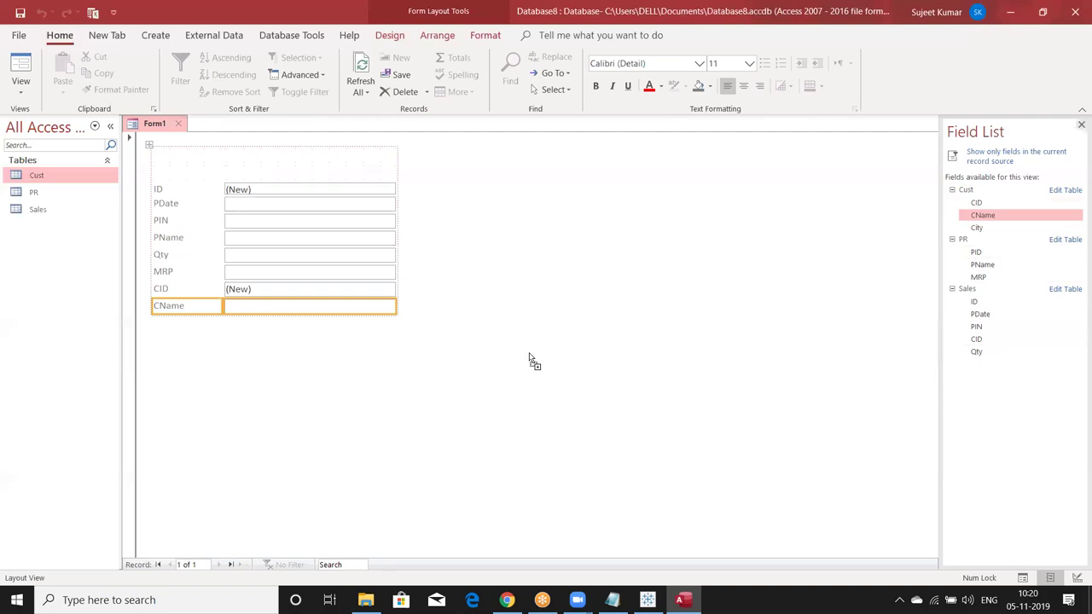
pyautogui.moveTo(976, 227)
pyautogui.mouseDown()
pyautogui.moveTo(680, 378)
pyautogui.moveTo(694, 412)
pyautogui.mouseUp()
pyautogui.click(774, 472)
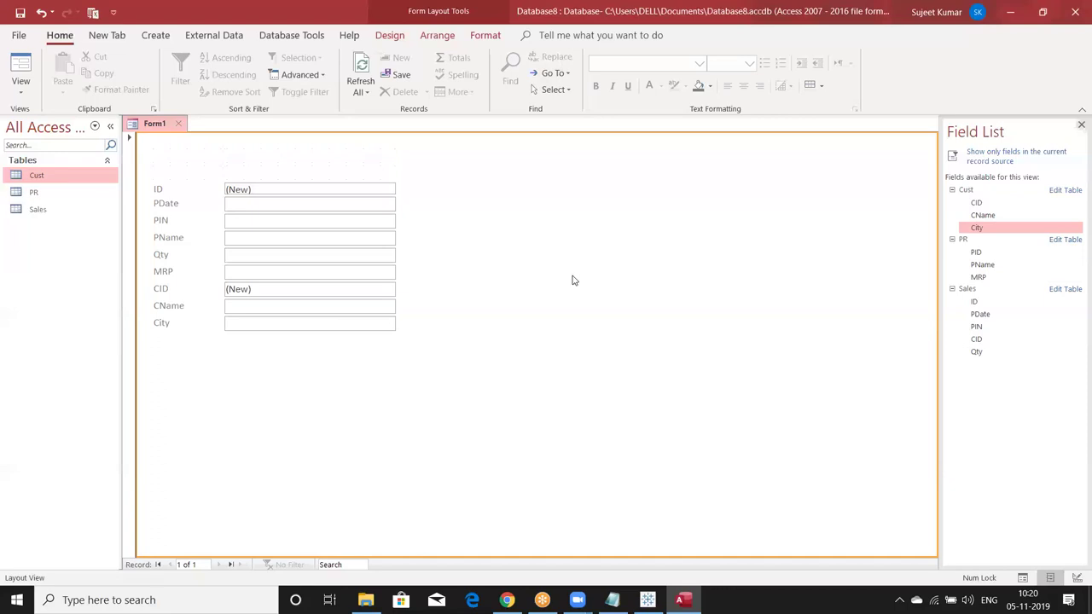
# - Save the form design under the name Form1
pyautogui.hotkey('ctrl', 'w')
pyautogui.click(498, 339)
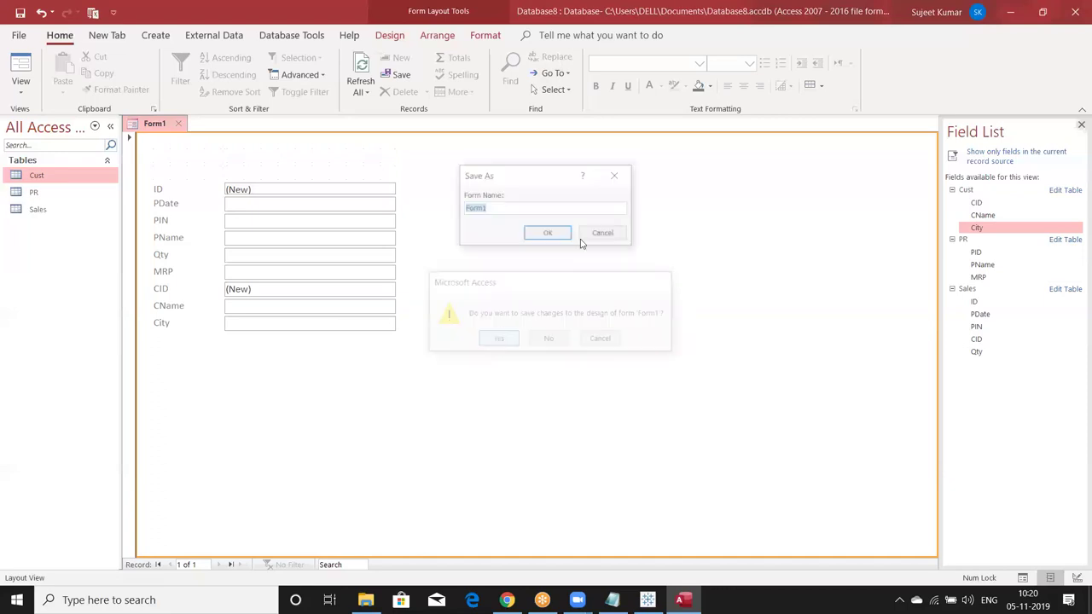
pyautogui.click(548, 232)
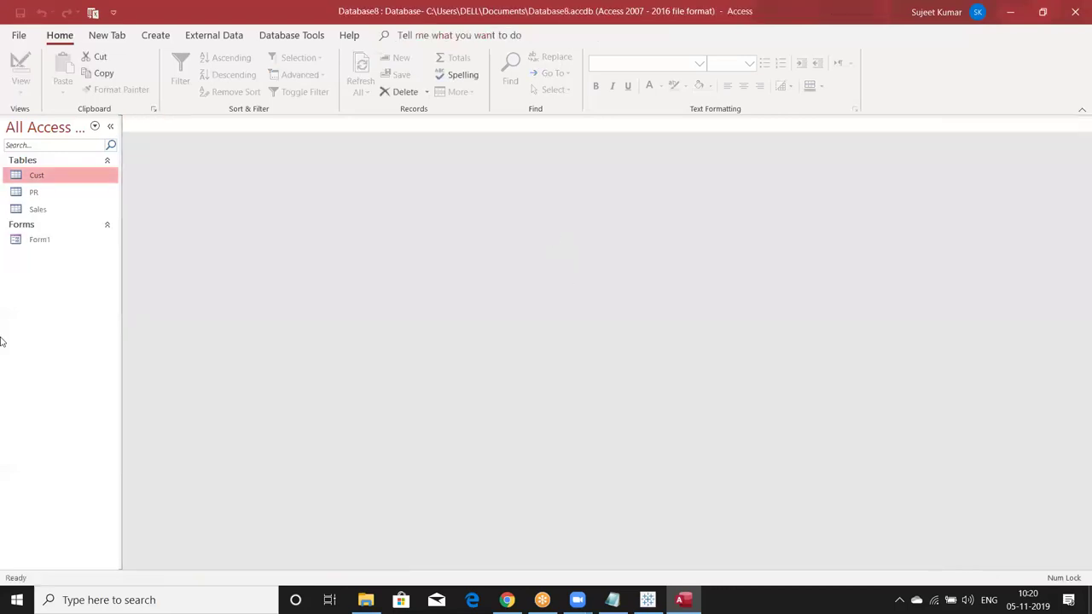
# - Open Form1 in Form View and bring up the PDate date picker
pyautogui.click(34, 244)
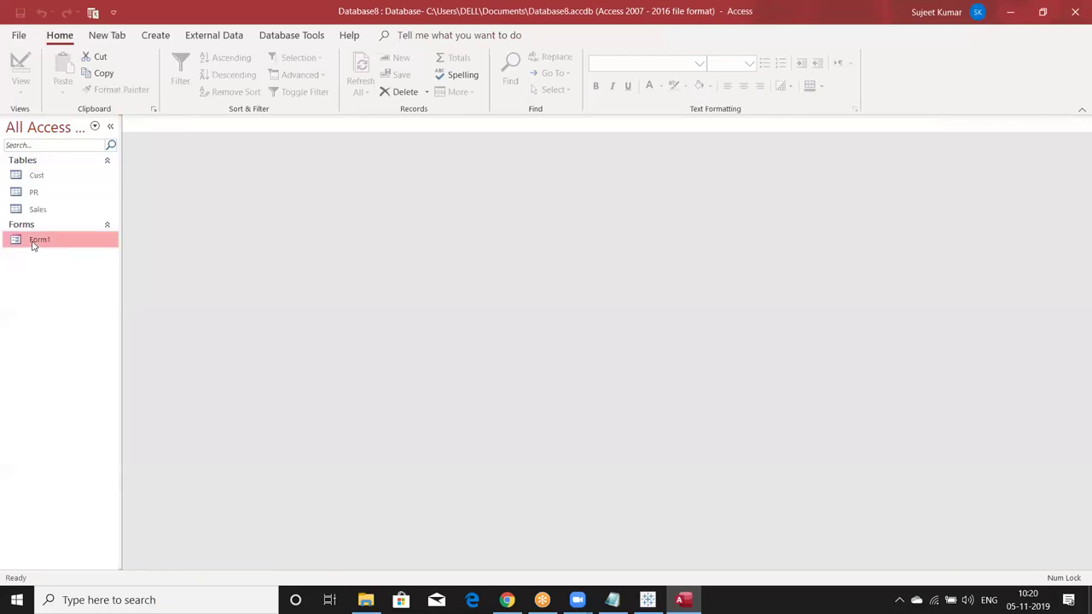
pyautogui.doubleClick(34, 244)
pyautogui.press('Tab')
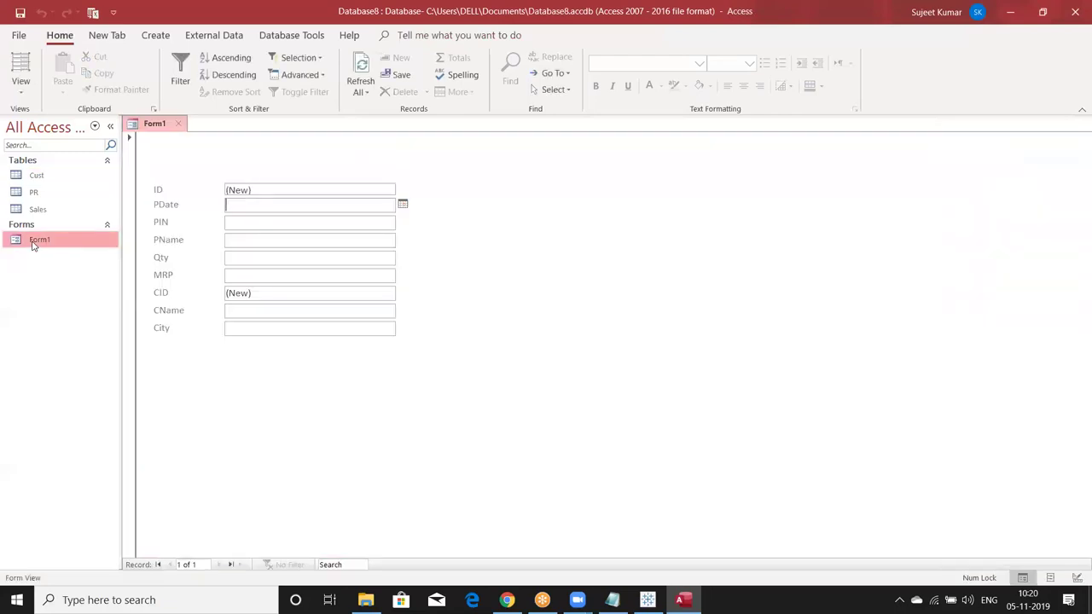
pyautogui.click(404, 207)
pyautogui.click(346, 322)
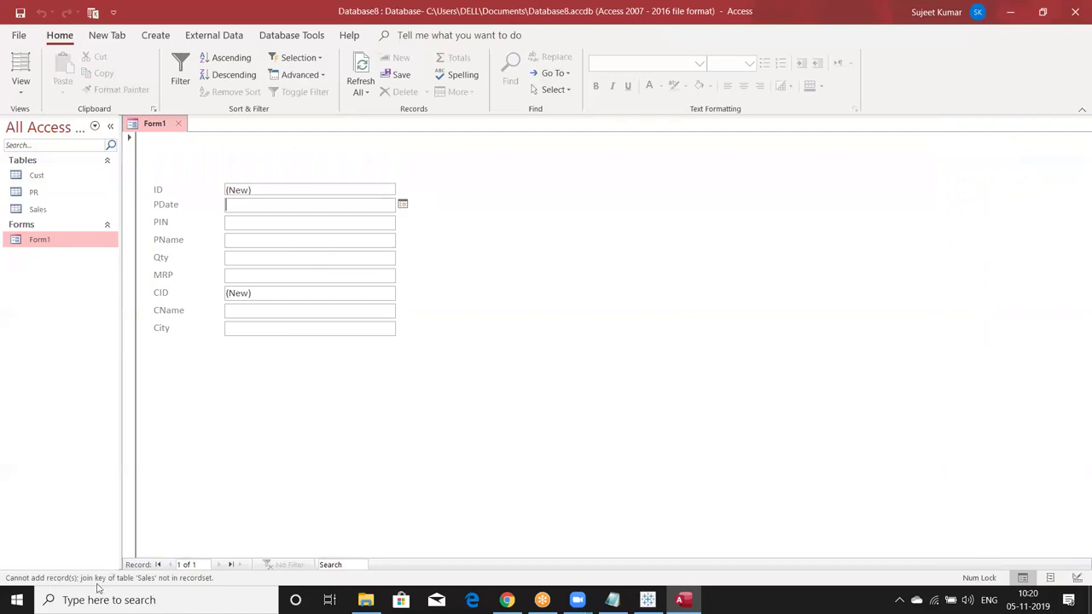
pyautogui.click(160, 492)
pyautogui.click(247, 222)
pyautogui.press('Tab')
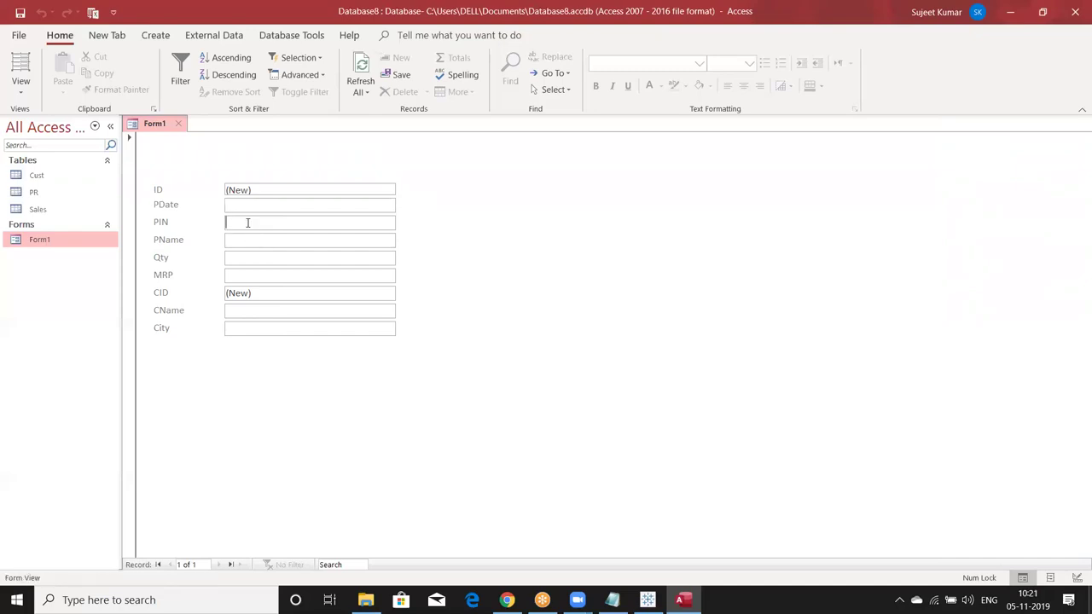
pyautogui.click(246, 204)
pyautogui.click(84, 205)
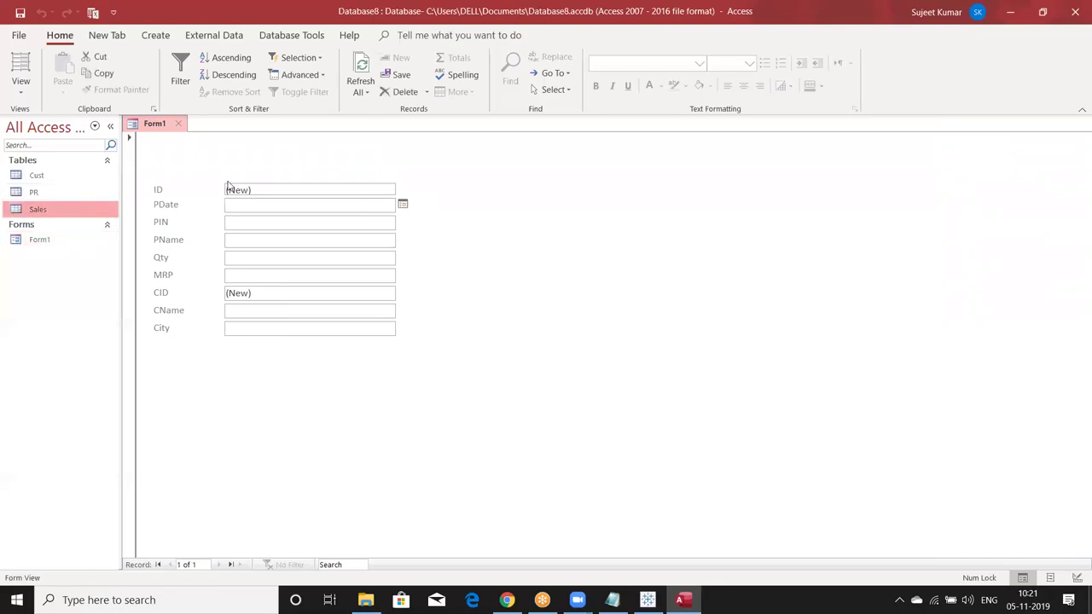
pyautogui.press('Tab')
# - Enter a Sales record dated 05-11-2019 with PIN 1, CID 1 and Qty 50
pyautogui.click(277, 154)
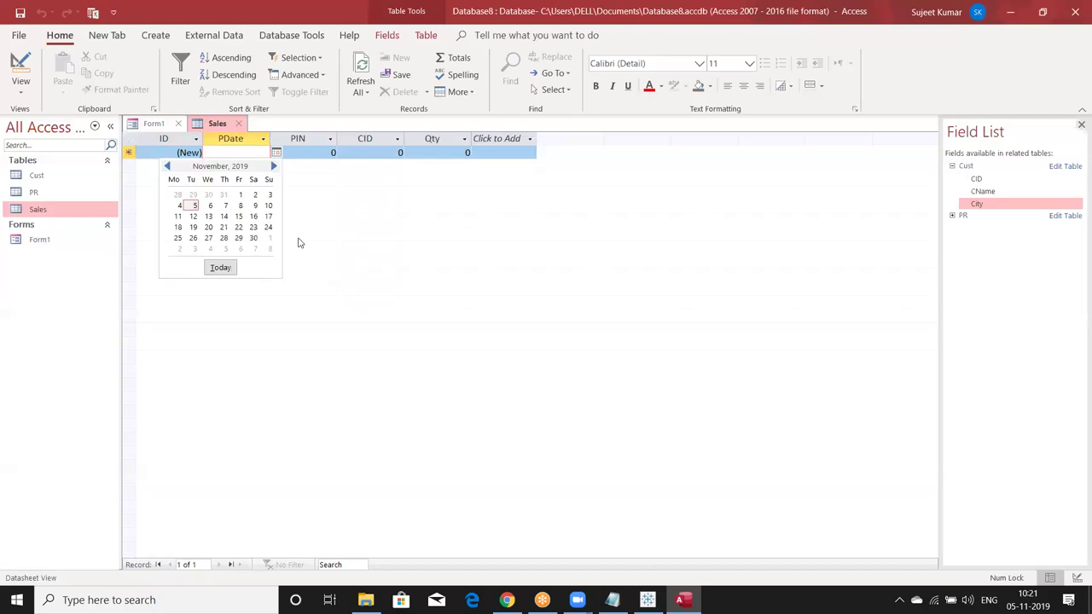
pyautogui.click(195, 206)
pyautogui.click(318, 152)
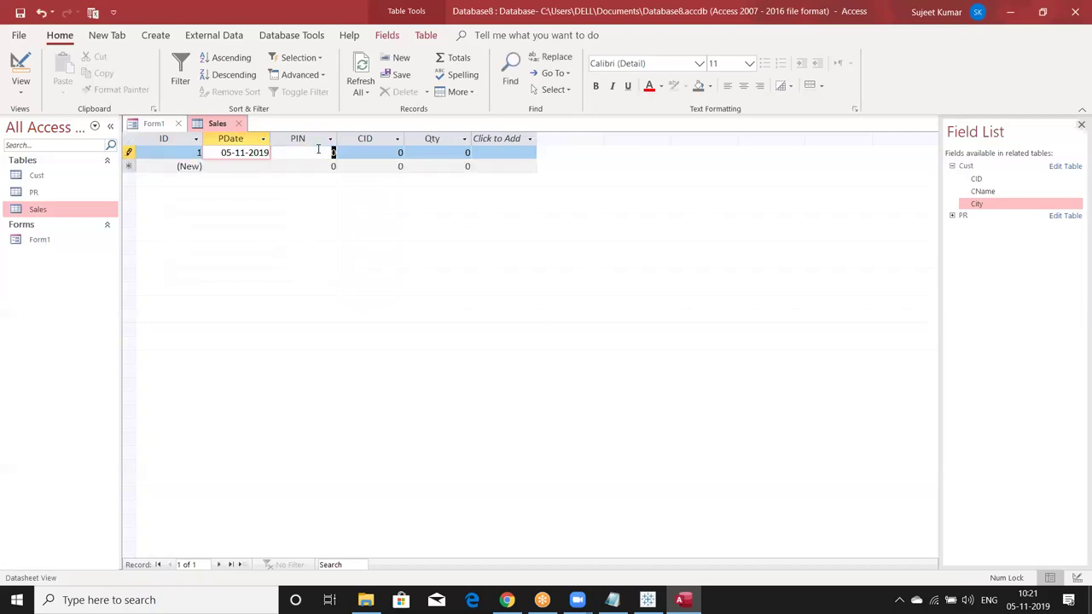
pyautogui.write('1')
pyautogui.press('Tab')
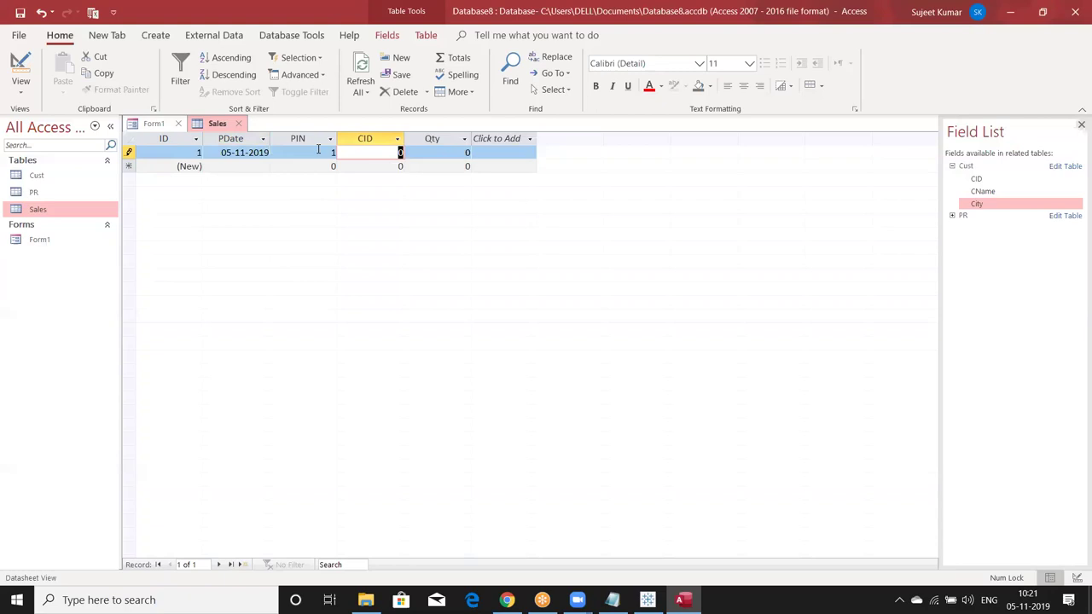
pyautogui.write('1')
pyautogui.press('Tab')
pyautogui.write('50')
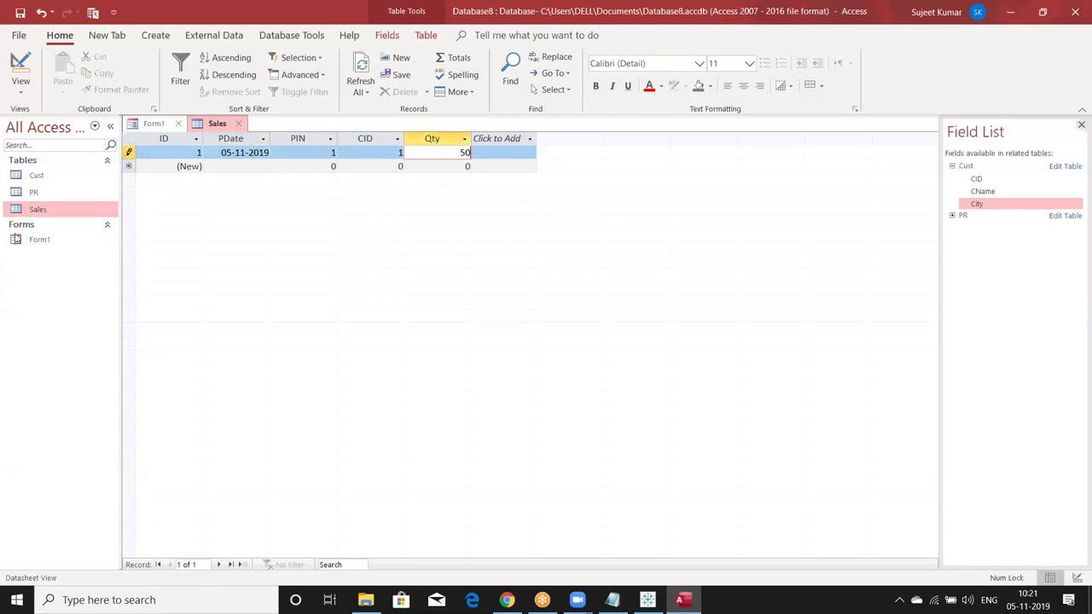
pyautogui.press('Tab')
pyautogui.doubleClick(86, 234)
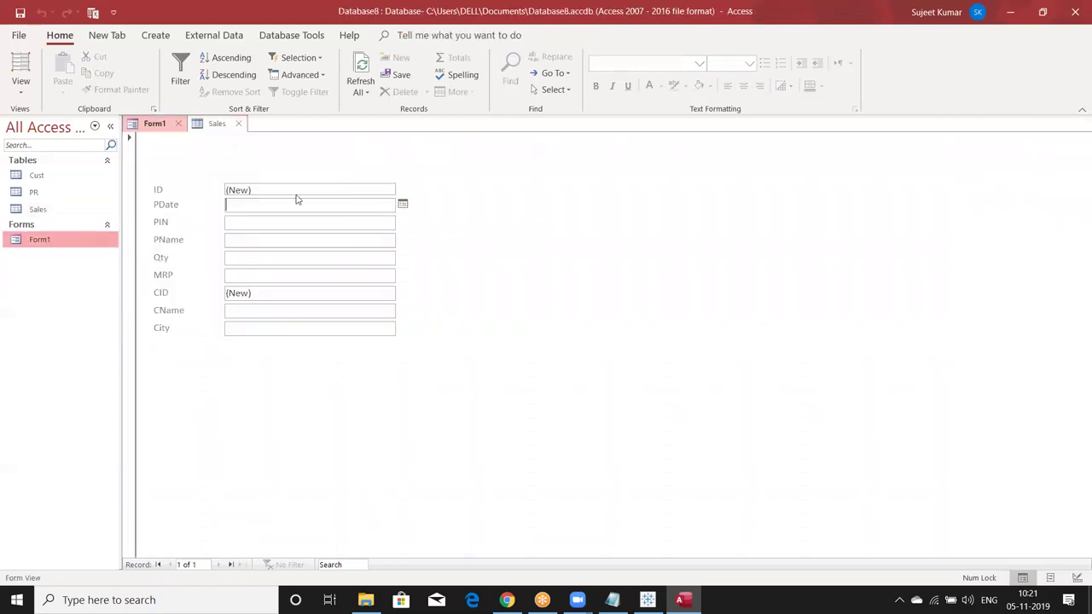
# - Close the Sales datasheet, reopen Form1 and move to a new blank record
pyautogui.press('Tab')
pyautogui.press('Tab')
pyautogui.press('Tab')
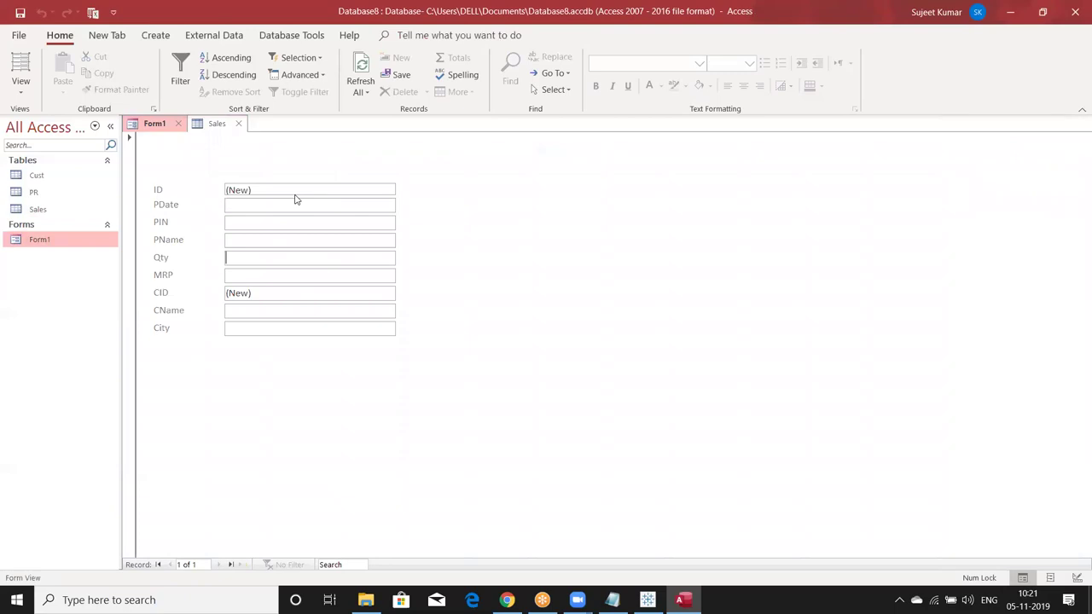
pyautogui.click(291, 190)
pyautogui.click(238, 124)
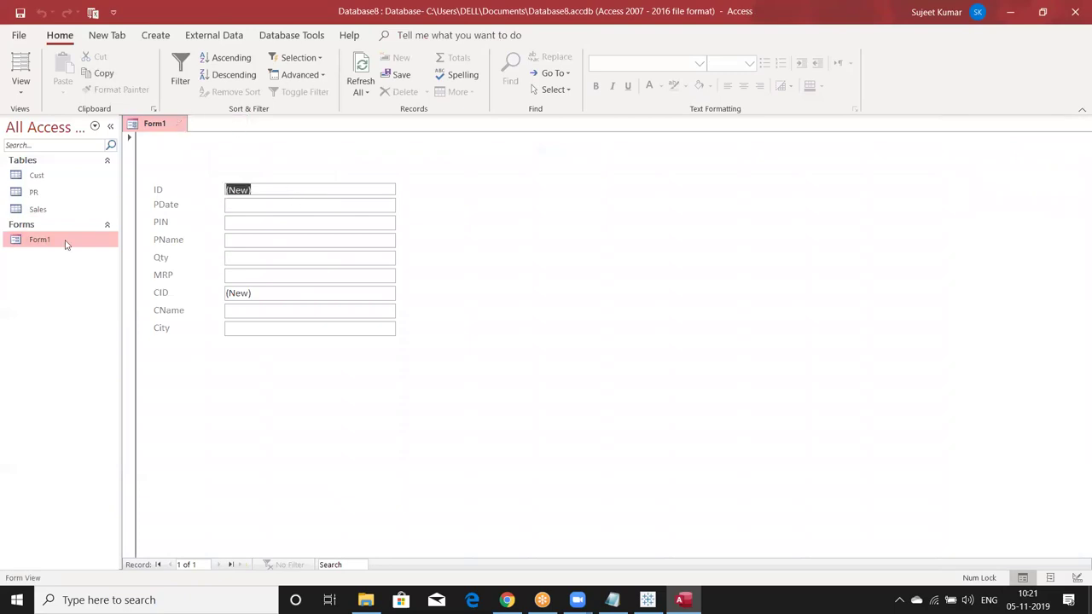
pyautogui.doubleClick(65, 241)
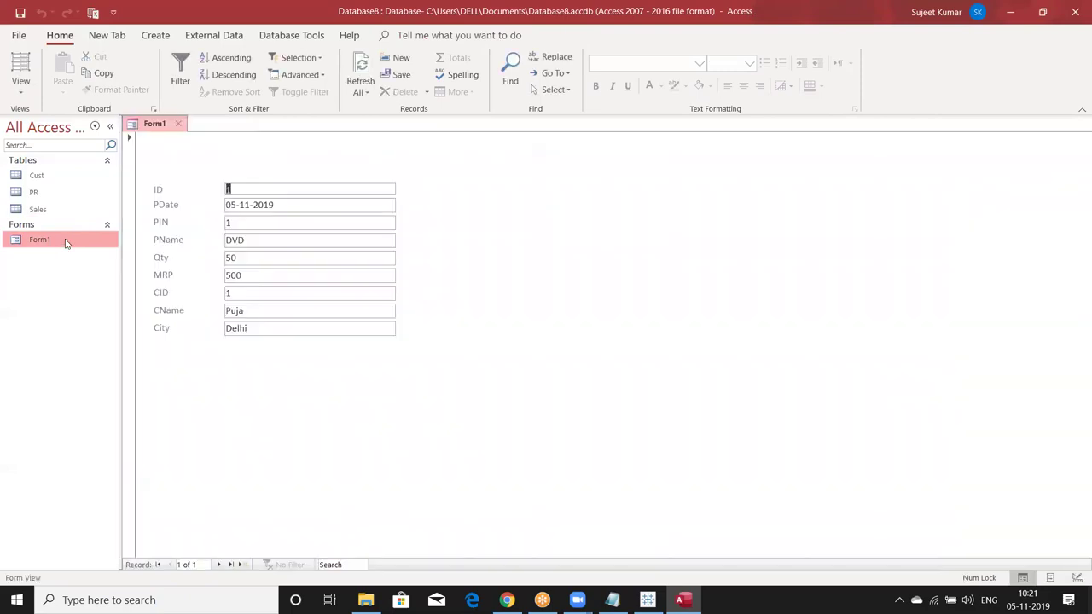
pyautogui.press('Tab')
pyautogui.press('Tab')
pyautogui.press('Tab')
pyautogui.press('Tab')
pyautogui.press('Tab')
pyautogui.press('Tab')
pyautogui.press('Tab')
pyautogui.press('Tab')
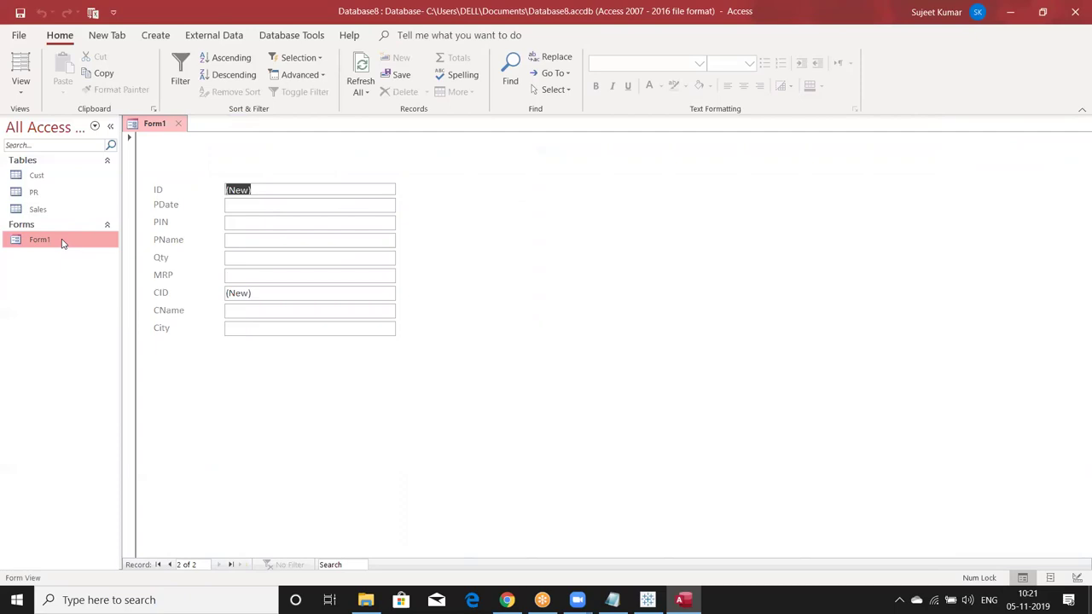
pyautogui.press('Tab')
# - Try entering a product name and purchase date on the blank second record
pyautogui.click(233, 243)
pyautogui.write('w')
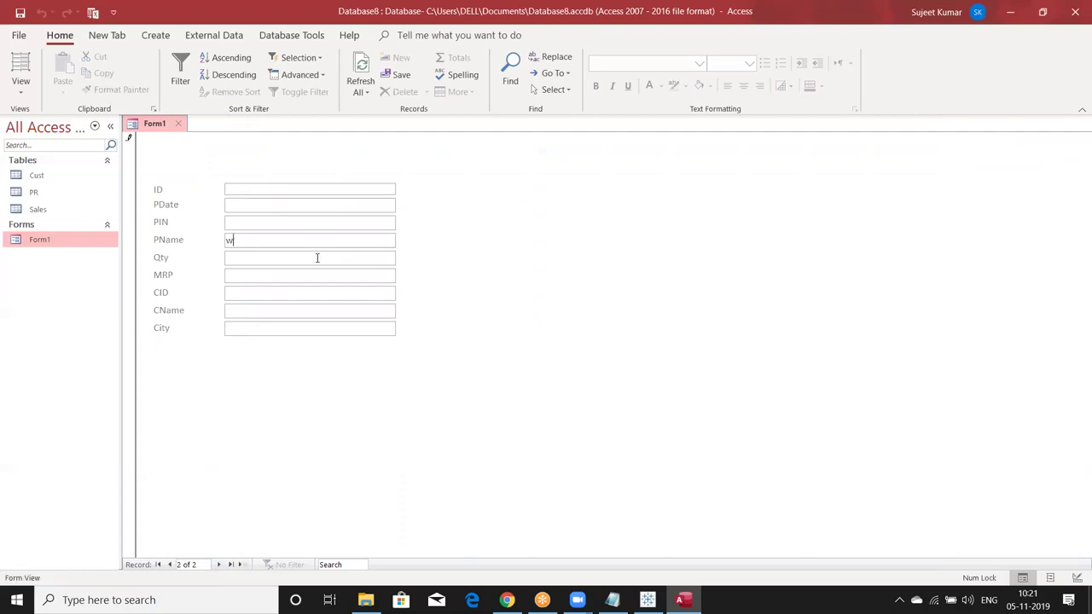
pyautogui.press('BackSpace')
pyautogui.click(285, 204)
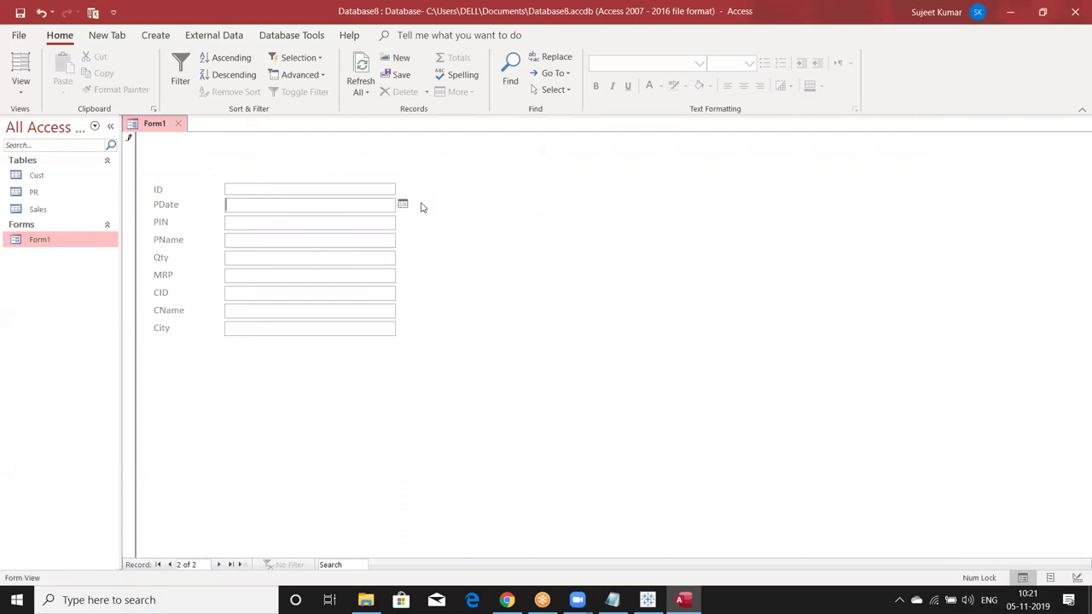
pyautogui.click(354, 317)
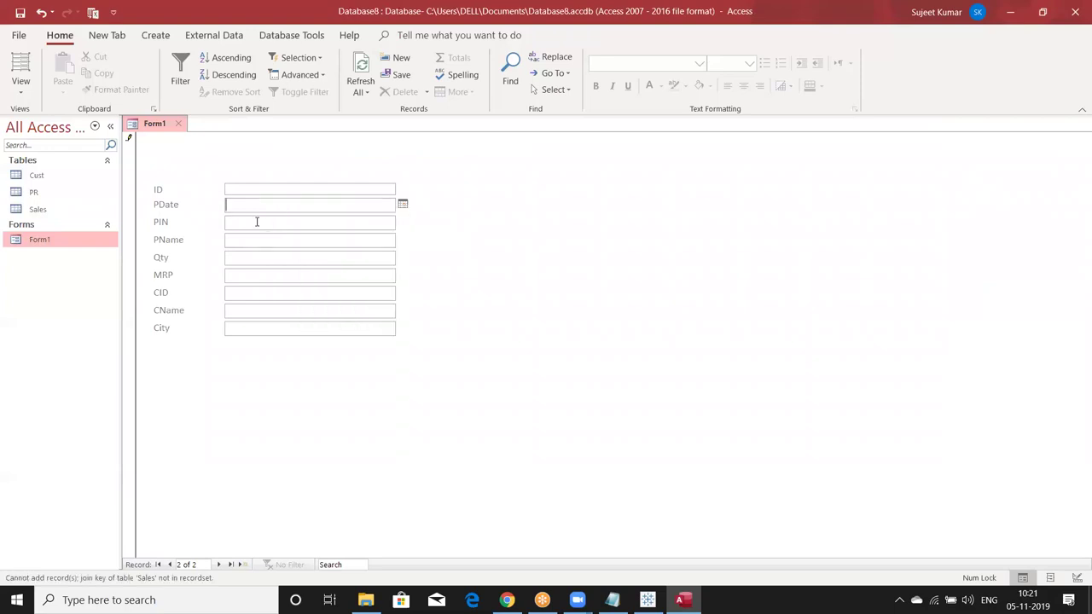
pyautogui.click(41, 210)
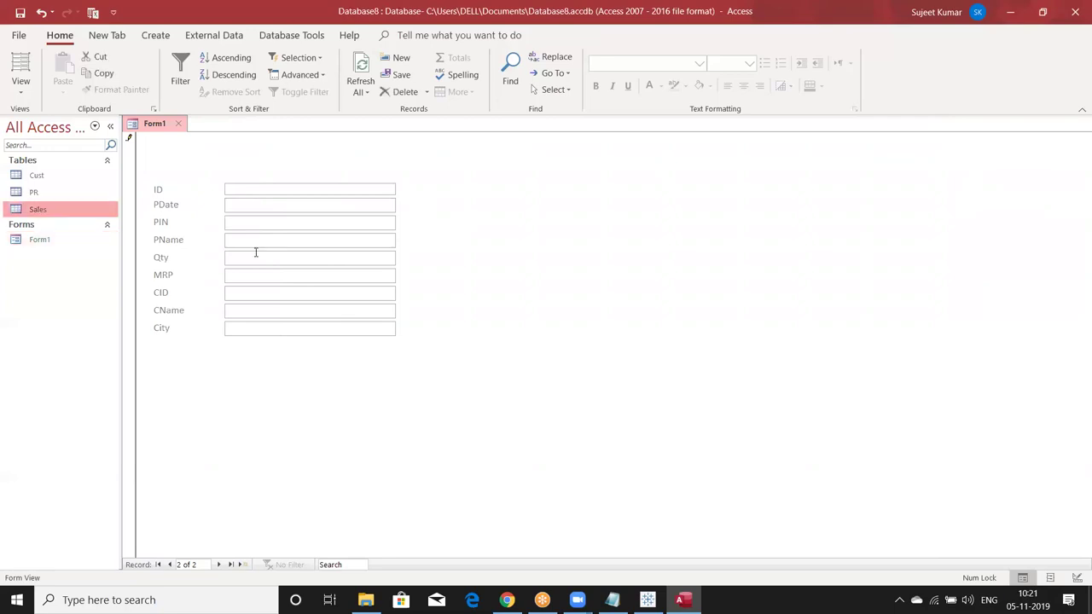
pyautogui.click(181, 135)
# - Close Form1, start a new design-view form and add the Sales ID field
pyautogui.hotkey('ctrl', 'w')
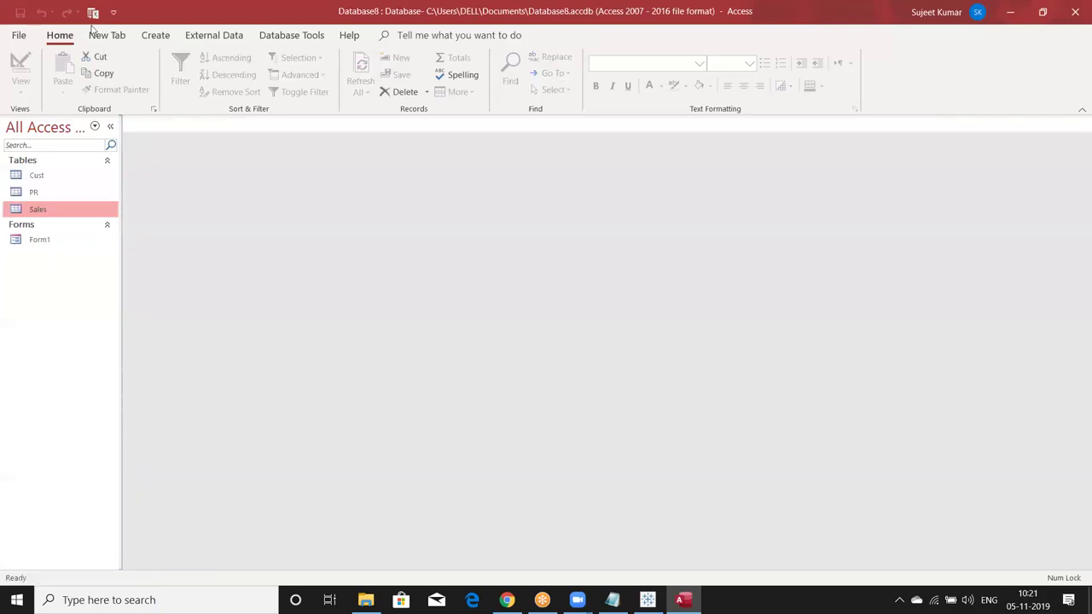
pyautogui.click(169, 38)
pyautogui.click(300, 85)
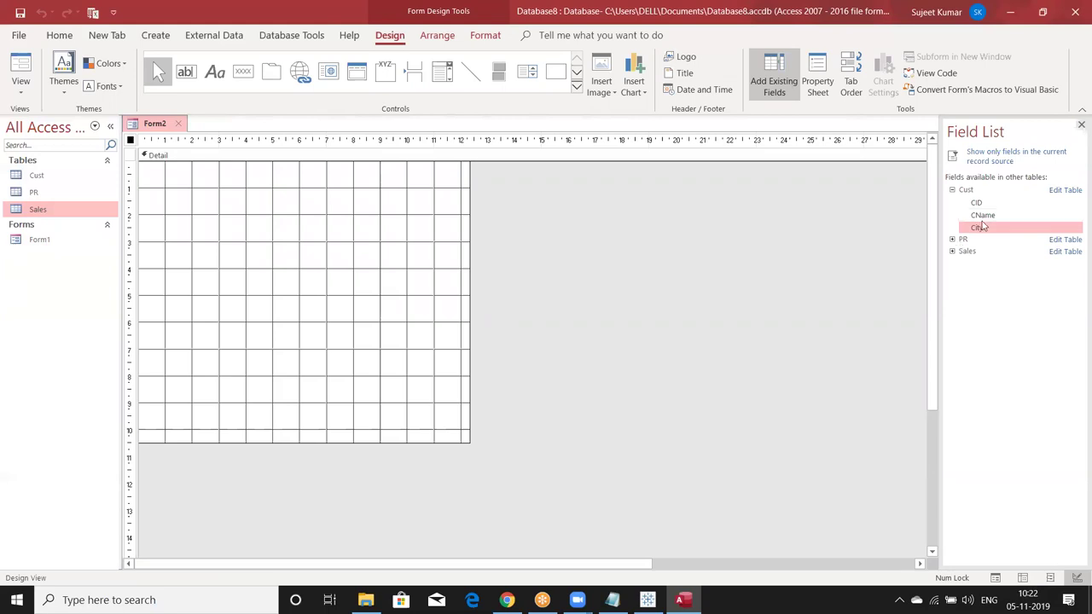
pyautogui.click(954, 252)
pyautogui.moveTo(979, 277)
pyautogui.mouseDown()
pyautogui.moveTo(222, 171)
pyautogui.moveTo(232, 176)
pyautogui.mouseUp()
# - Add PDate and PIN below ID, aligning the PDate box under ID
pyautogui.moveTo(980, 217); pyautogui.dragTo(261, 211)
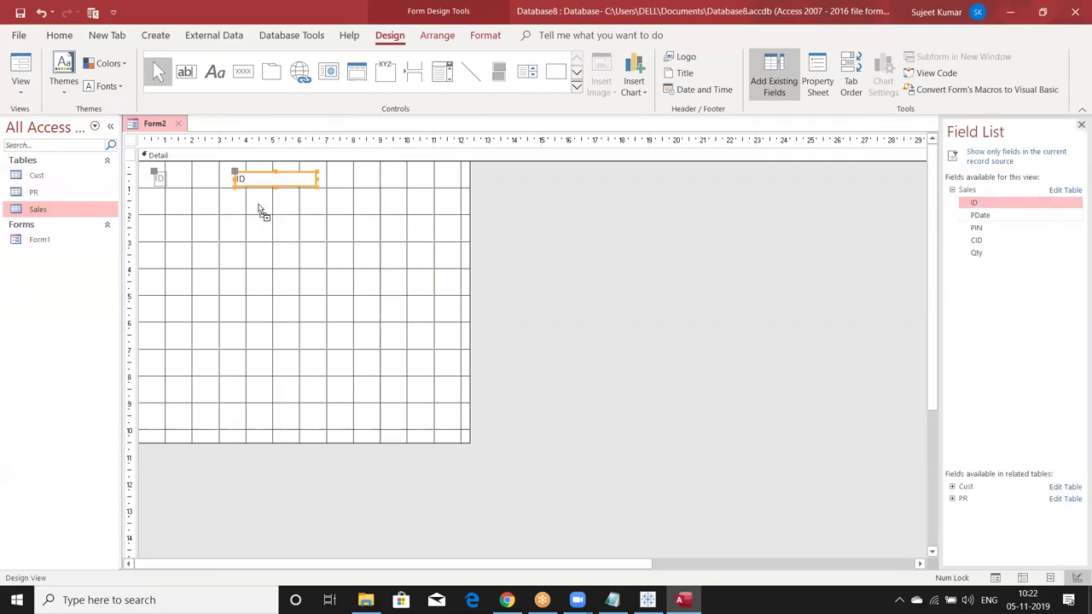
pyautogui.moveTo(261, 211); pyautogui.dragTo(263, 211)
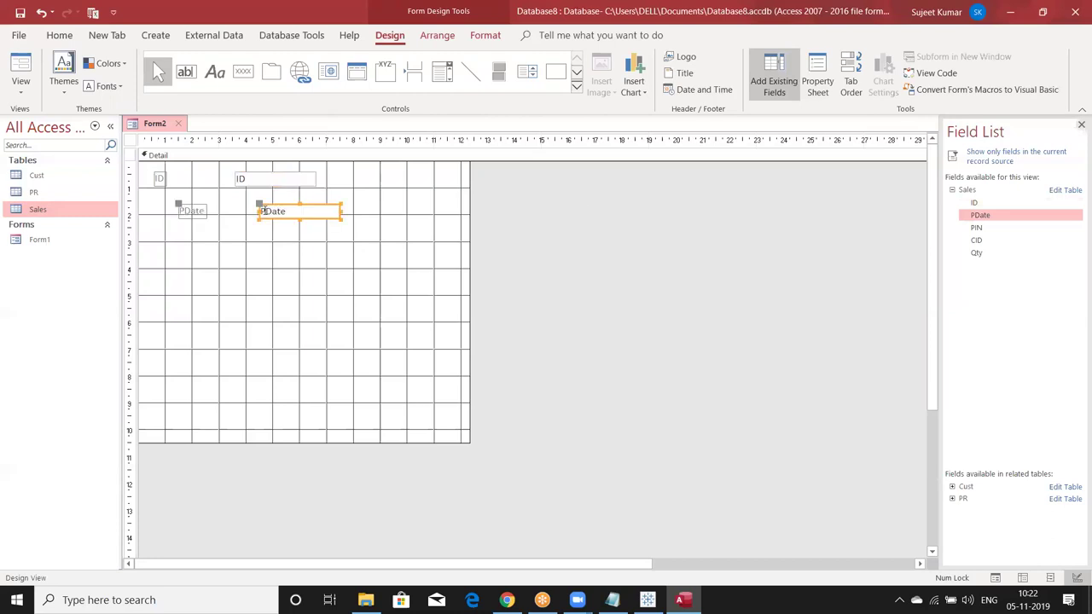
pyautogui.click(259, 205)
pyautogui.moveTo(235, 198); pyautogui.dragTo(158, 201)
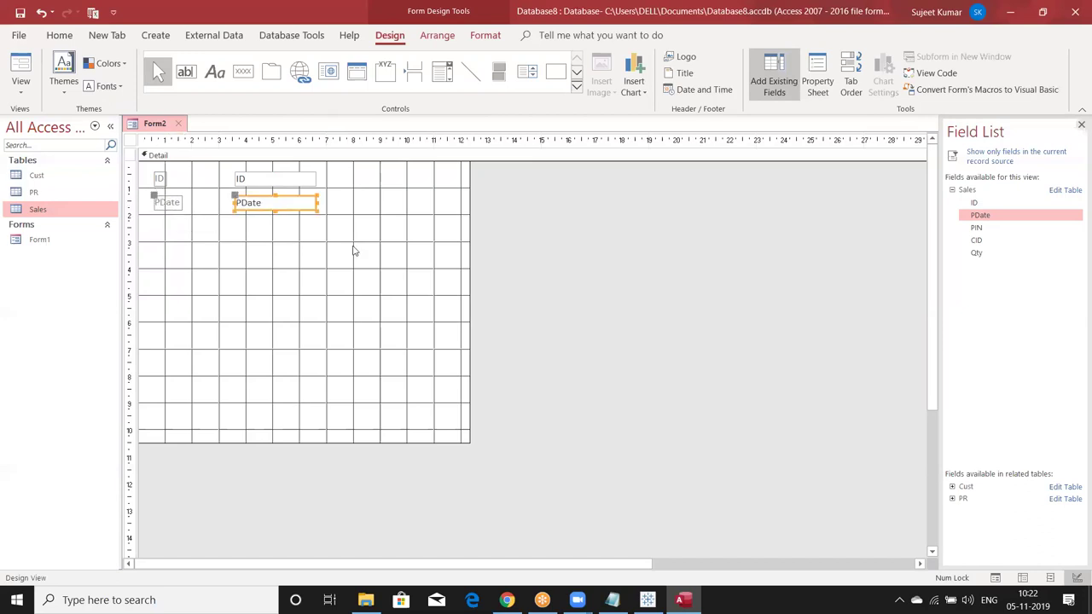
pyautogui.click(977, 229)
pyautogui.moveTo(977, 229); pyautogui.dragTo(239, 220)
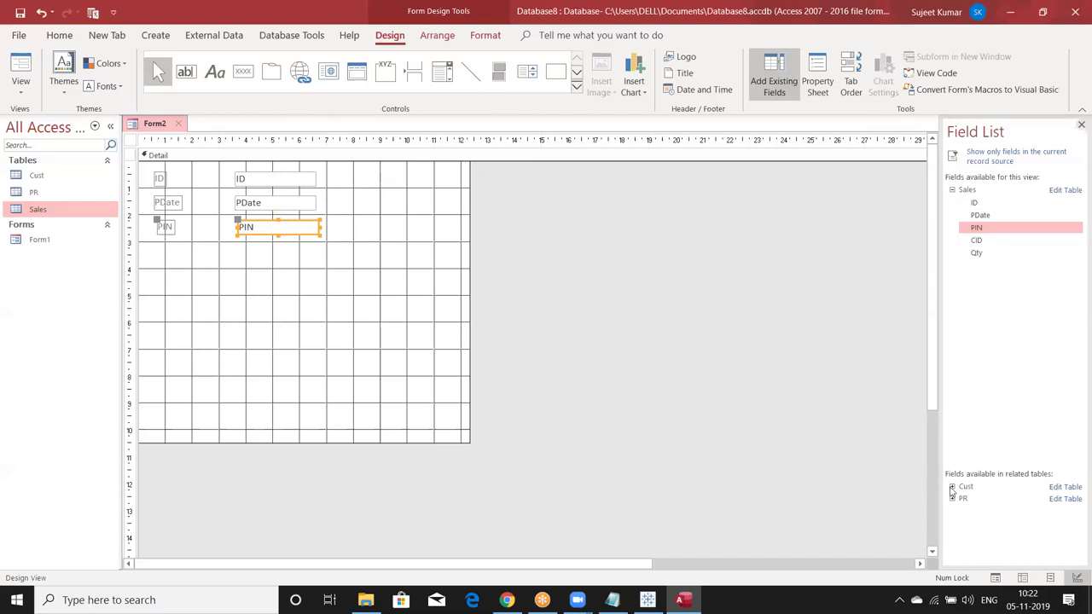
# - Add the PName and MRP fields from PR to the grid and align the MRP box
pyautogui.moveTo(980, 524); pyautogui.dragTo(367, 232)
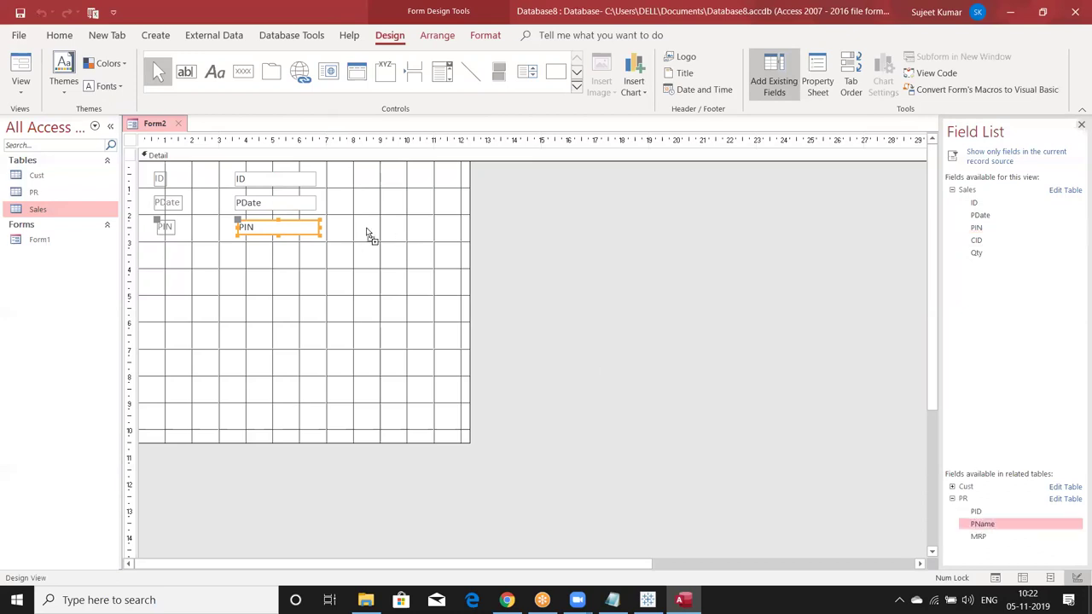
pyautogui.moveTo(367, 232); pyautogui.dragTo(336, 228)
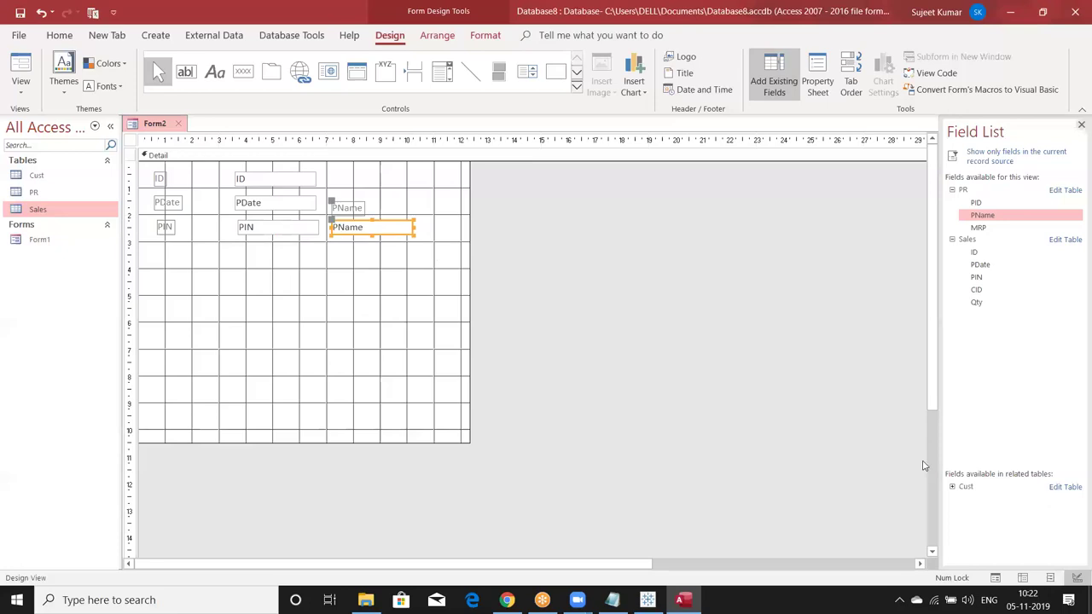
pyautogui.moveTo(977, 228)
pyautogui.mouseDown()
pyautogui.moveTo(357, 236)
pyautogui.moveTo(357, 224)
pyautogui.moveTo(435, 202)
pyautogui.mouseUp()
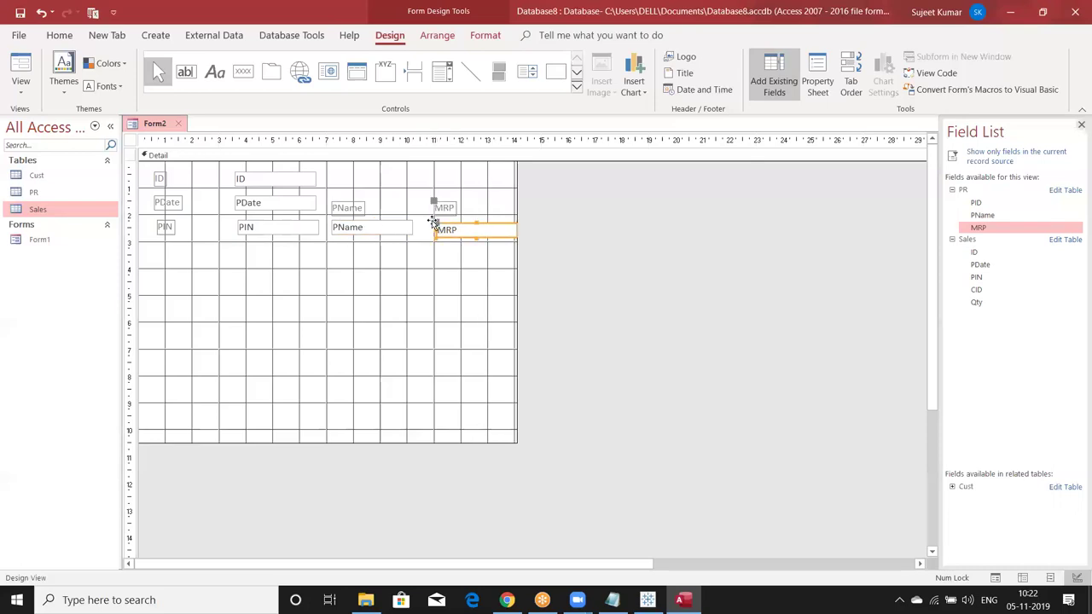
pyautogui.click(431, 223)
pyautogui.moveTo(428, 223); pyautogui.dragTo(423, 222)
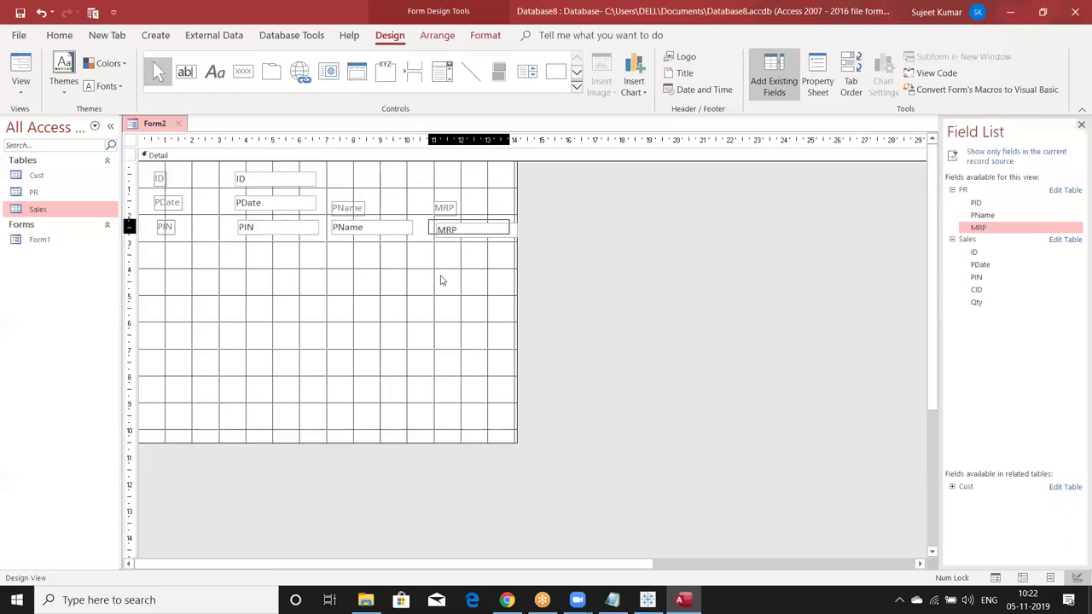
pyautogui.click(441, 280)
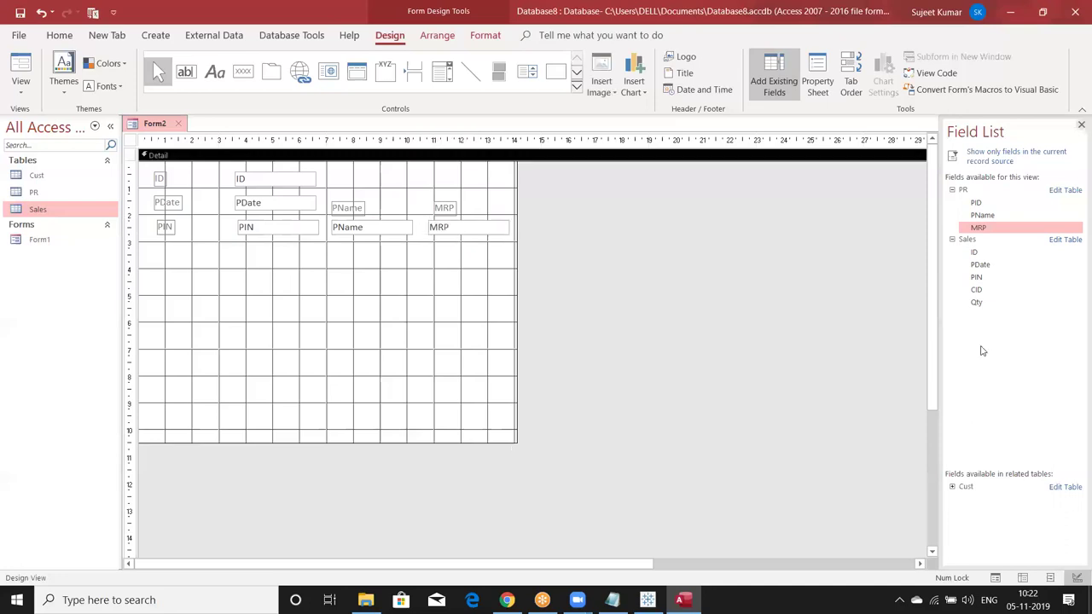
# - Add CID from Sales and CName from Cust, placing their labels in the label column
pyautogui.moveTo(976, 289); pyautogui.dragTo(248, 267)
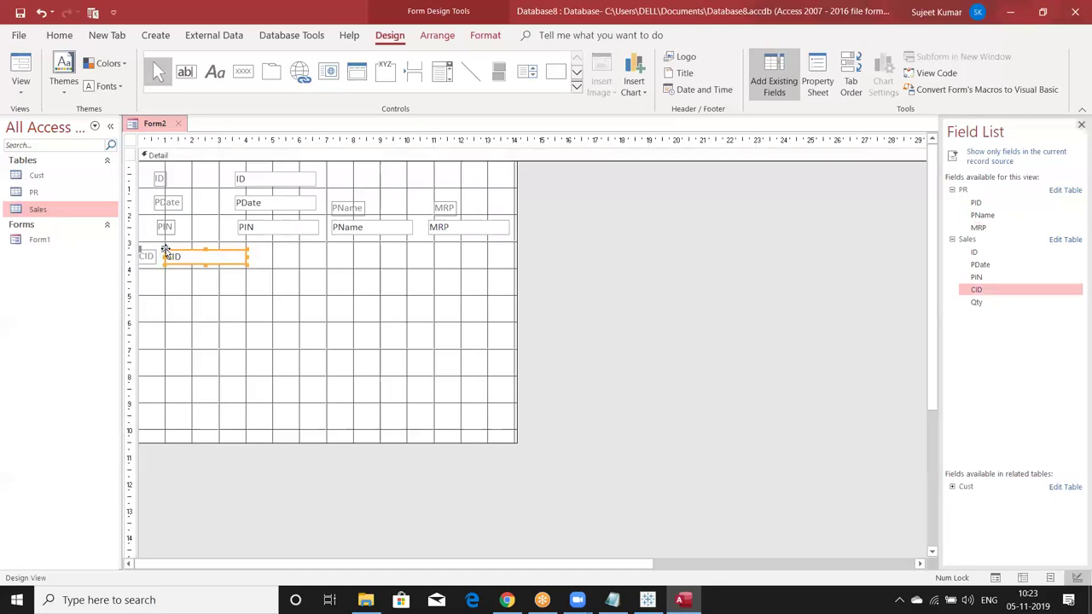
pyautogui.click(250, 255)
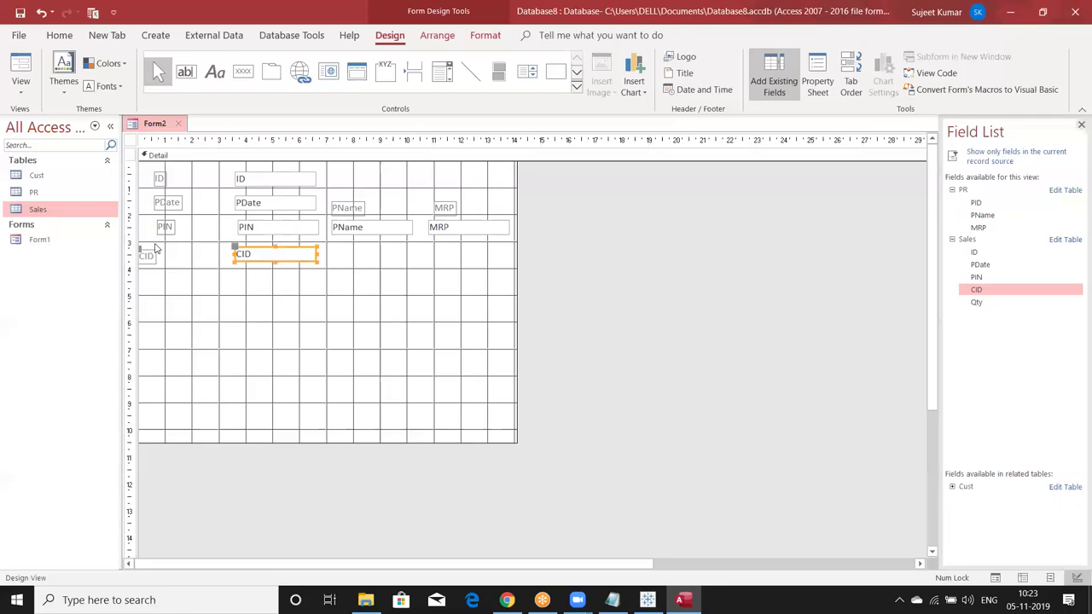
pyautogui.moveTo(156, 248); pyautogui.dragTo(164, 254)
pyautogui.click(994, 302)
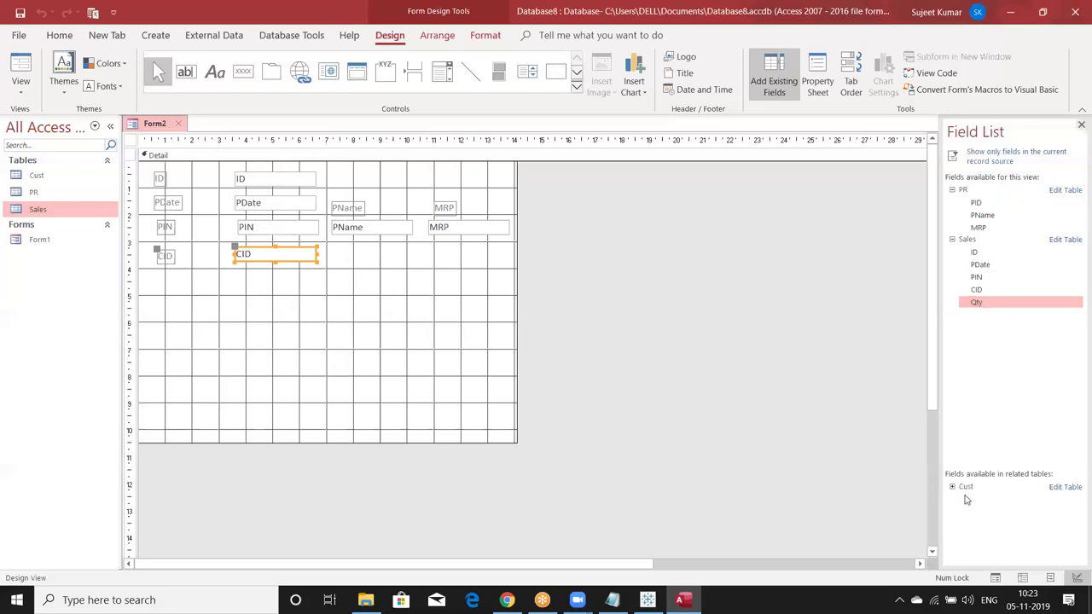
pyautogui.moveTo(979, 512); pyautogui.dragTo(374, 257)
pyautogui.moveTo(303, 256)
pyautogui.mouseDown()
pyautogui.moveTo(333, 239)
pyautogui.moveTo(331, 260)
pyautogui.mouseUp()
pyautogui.click(375, 259)
# - Add City under MRP and Qty lower on the form, then close and save the design
pyautogui.moveTo(977, 228); pyautogui.dragTo(480, 276)
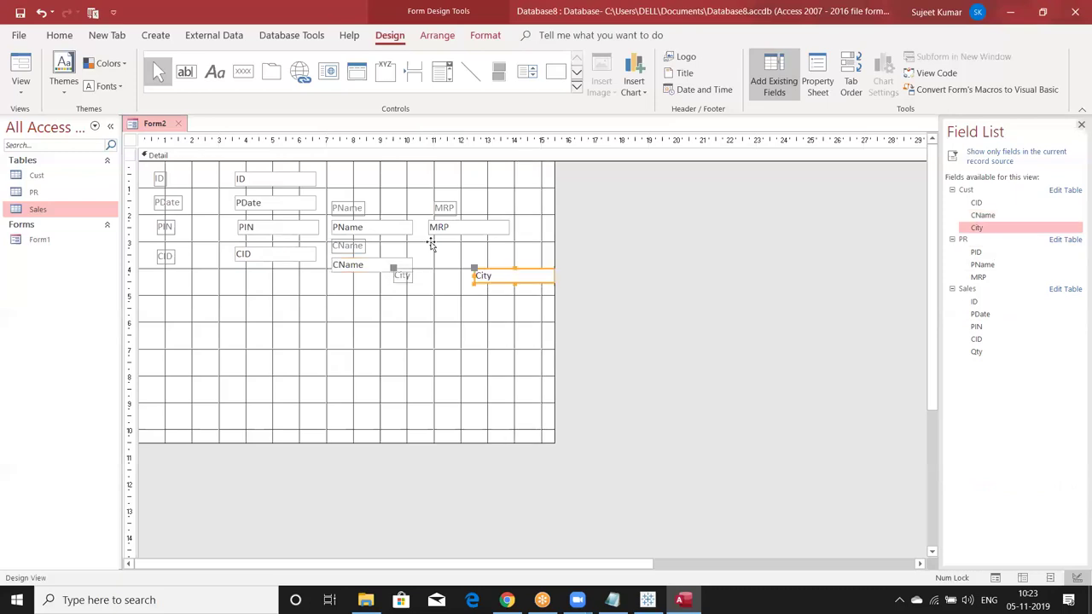
pyautogui.click(398, 273)
pyautogui.moveTo(436, 245)
pyautogui.mouseDown()
pyautogui.moveTo(450, 271)
pyautogui.moveTo(434, 266)
pyautogui.mouseUp()
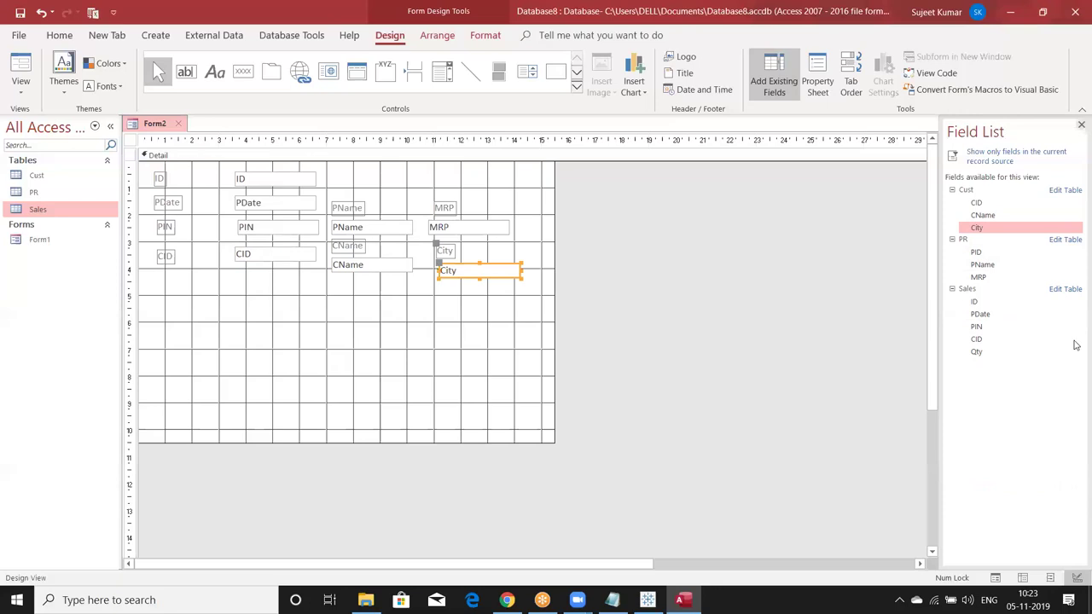
pyautogui.moveTo(992, 359); pyautogui.dragTo(283, 310)
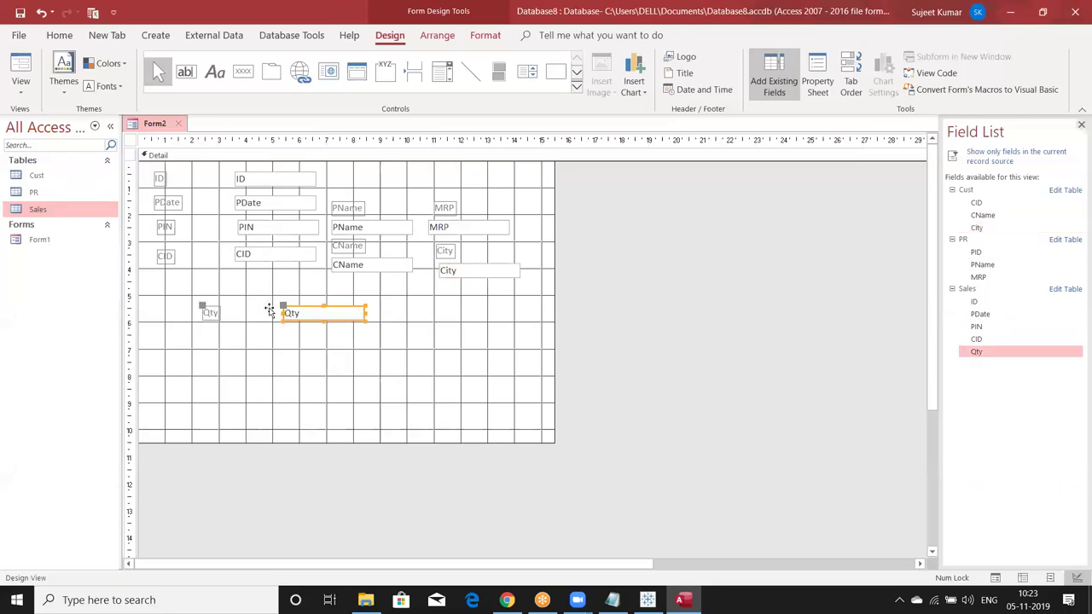
pyautogui.click(468, 343)
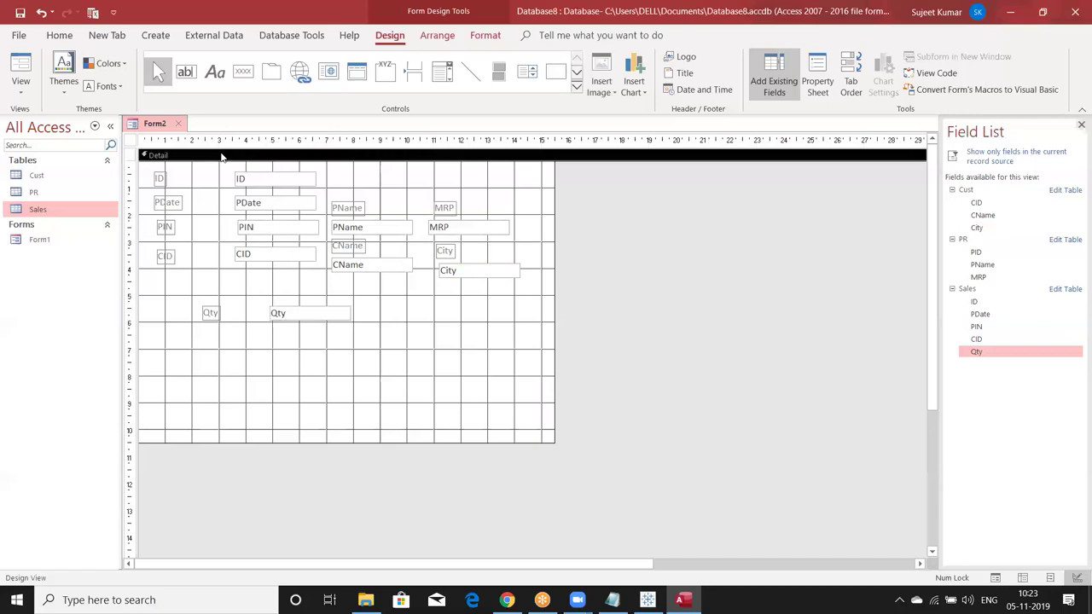
pyautogui.click(178, 124)
pyautogui.click(499, 339)
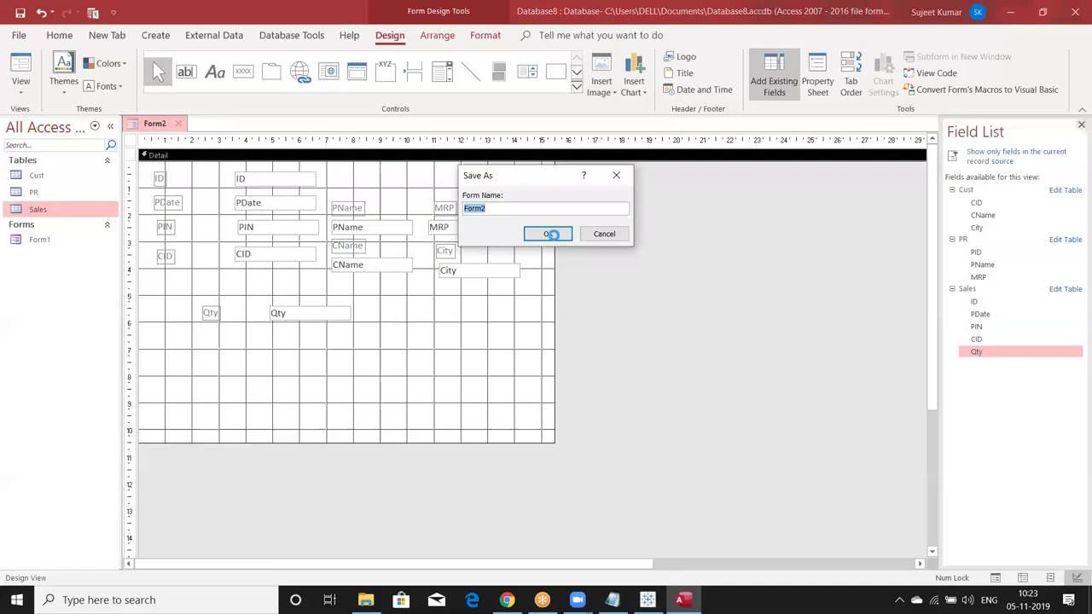
# - Save the form as Form2, open it, and set PDate to today's date
pyautogui.click(552, 234)
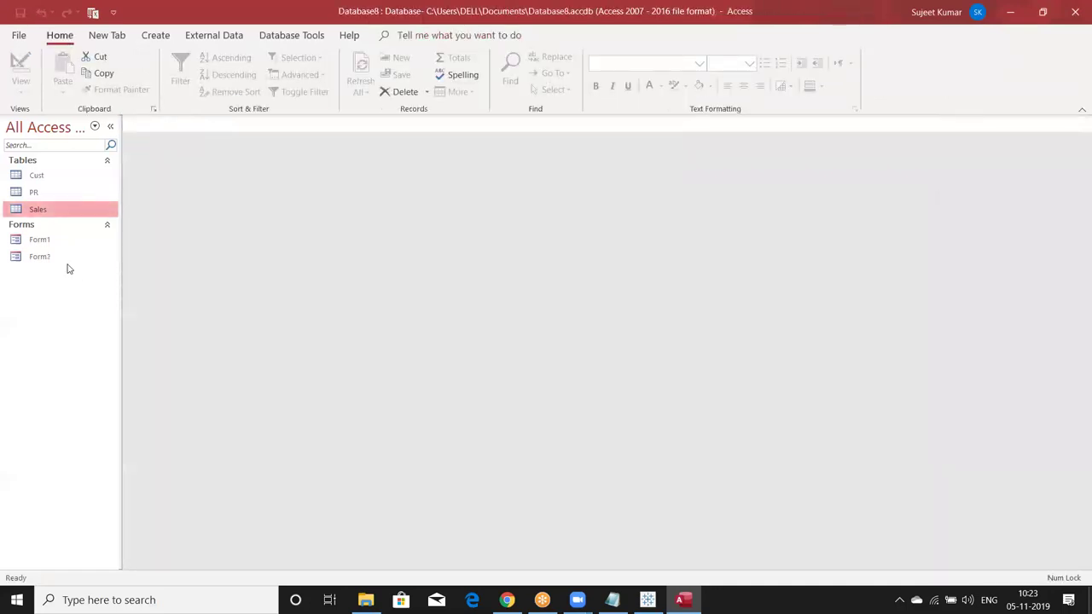
pyautogui.doubleClick(70, 261)
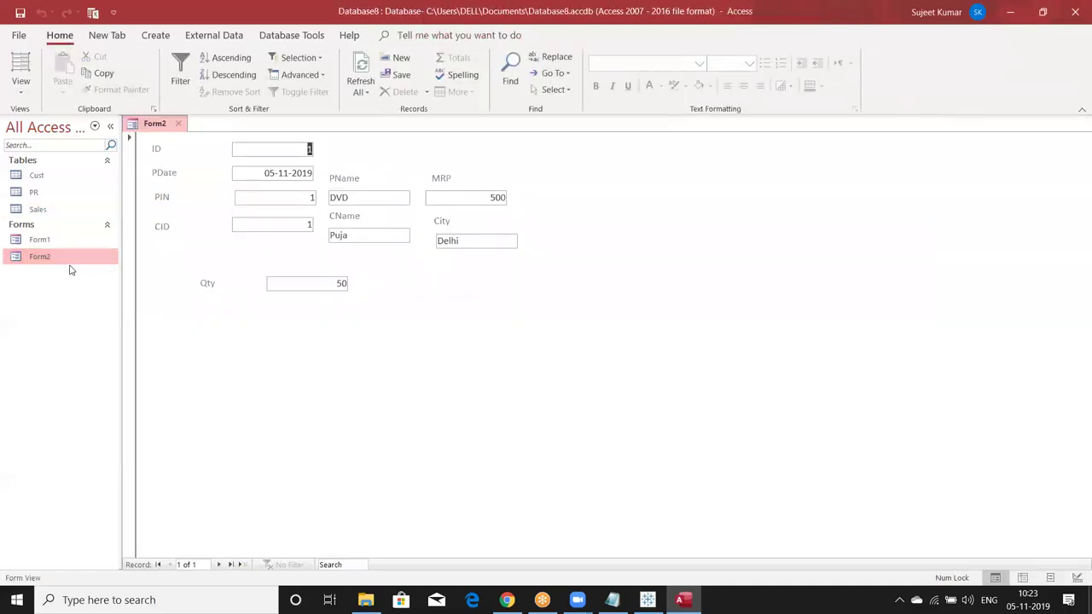
pyautogui.press('Tab')
pyautogui.press('Tab')
pyautogui.press('Tab')
pyautogui.press('Tab')
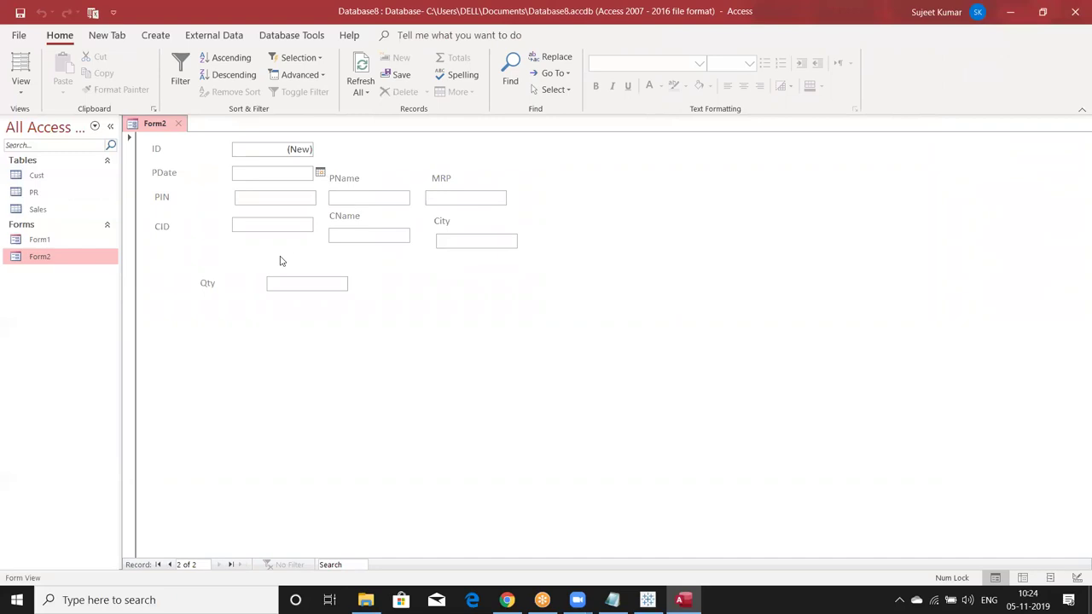
pyautogui.hotkey('alt', 'Down')
pyautogui.click(270, 289)
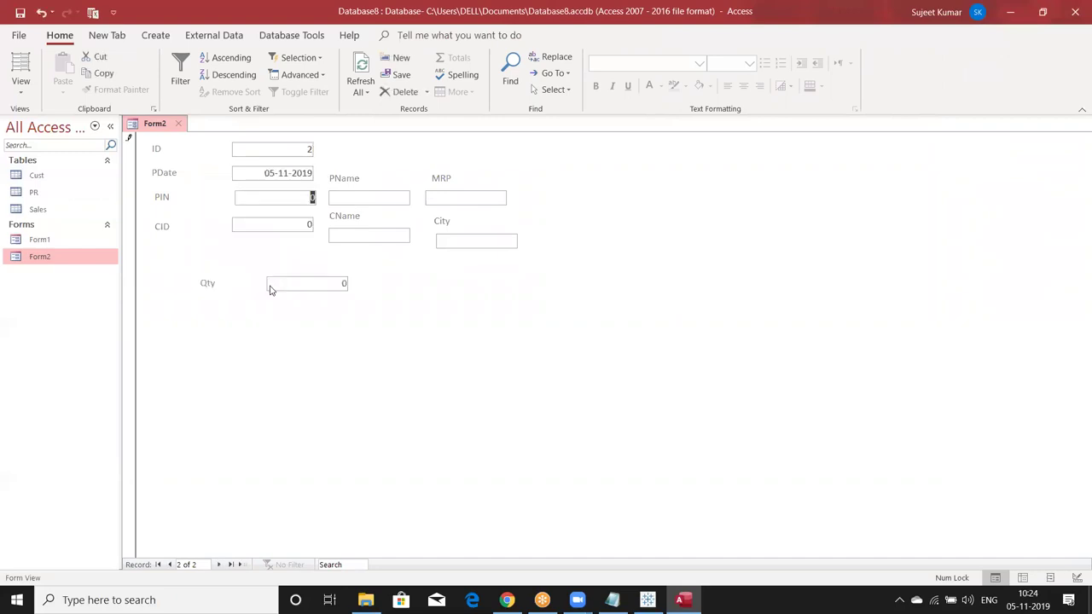
# - Enter PIN 1, CID 1 and Qty 20 to save the second sales record
pyautogui.write('1')
pyautogui.press('Tab')
pyautogui.press('Tab')
pyautogui.press('Tab')
pyautogui.write('1')
pyautogui.press('Tab')
pyautogui.press('Tab')
pyautogui.write('20')
pyautogui.press('Tab')
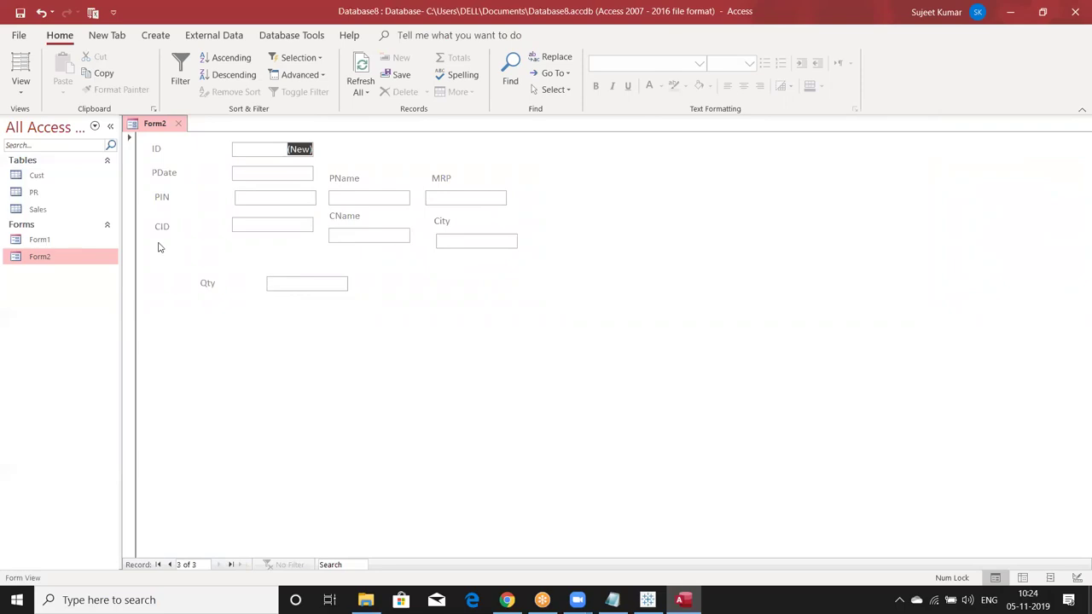
pyautogui.click(57, 213)
pyautogui.doubleClick(57, 216)
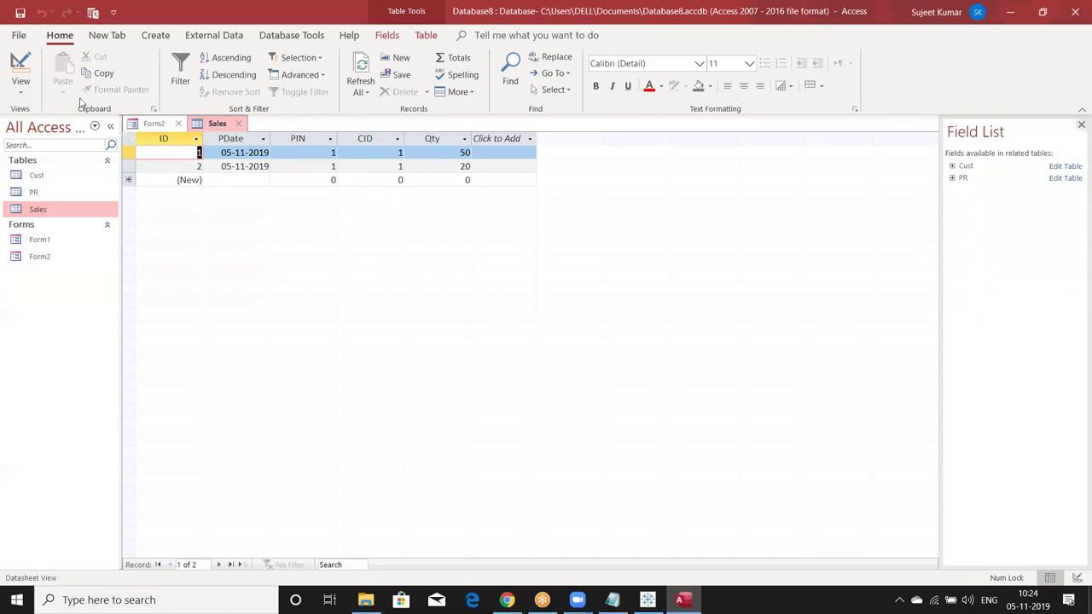
pyautogui.click(237, 125)
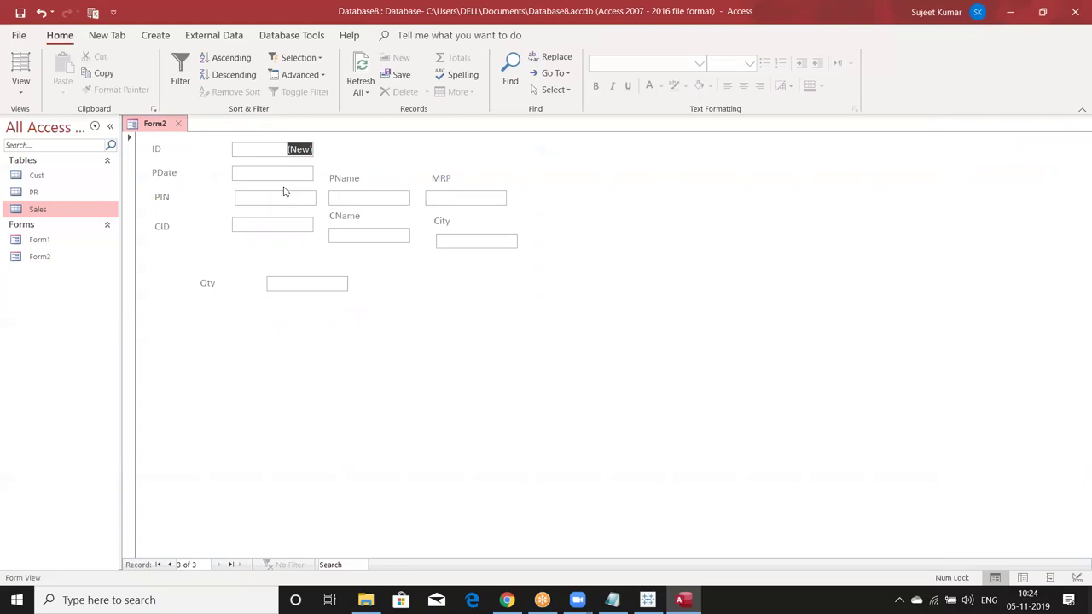
# - Set PDate to 7 November 2019 and enter product mobile with MRP 566 for PIN 7
pyautogui.press('Tab')
pyautogui.hotkey('alt', 'Down')
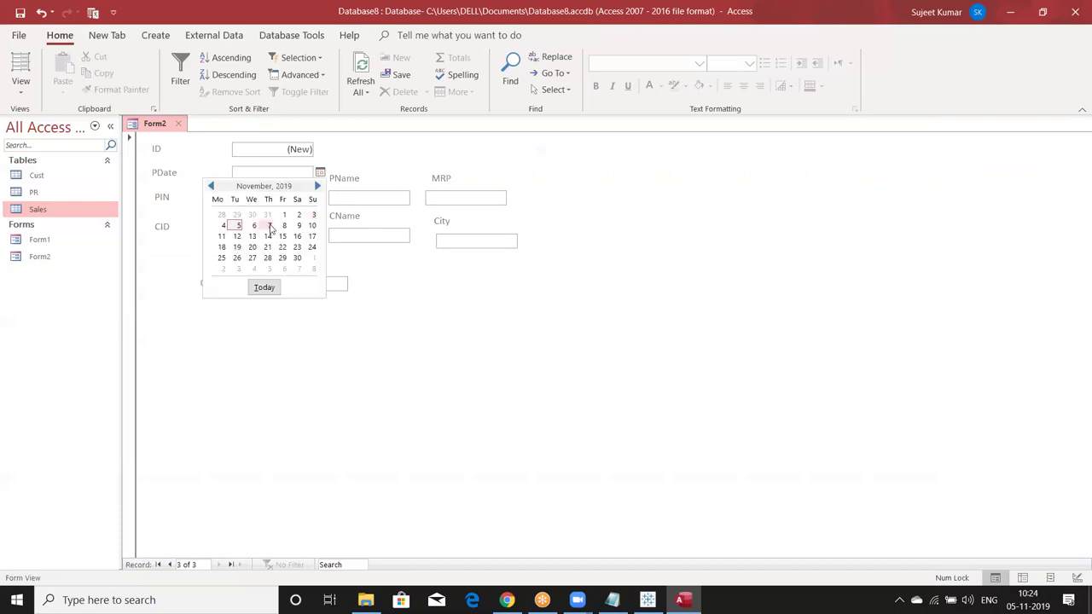
pyautogui.click(268, 225)
pyautogui.press('Tab')
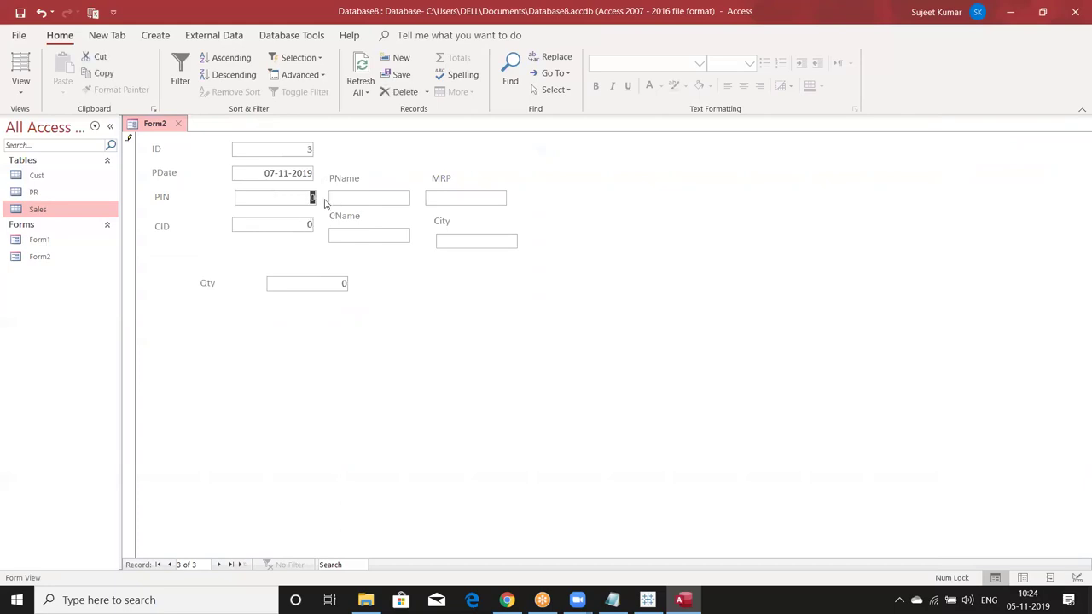
pyautogui.click(340, 199)
pyautogui.write('mobile')
pyautogui.press('Tab')
pyautogui.write('566')
pyautogui.doubleClick(366, 199)
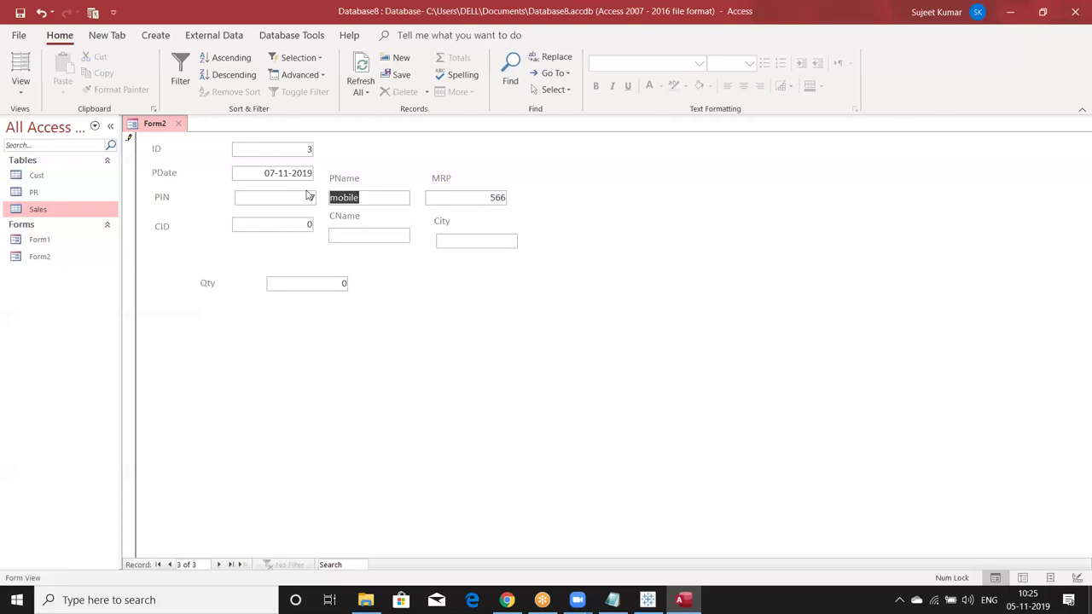
pyautogui.doubleClick(311, 198)
pyautogui.write('7')
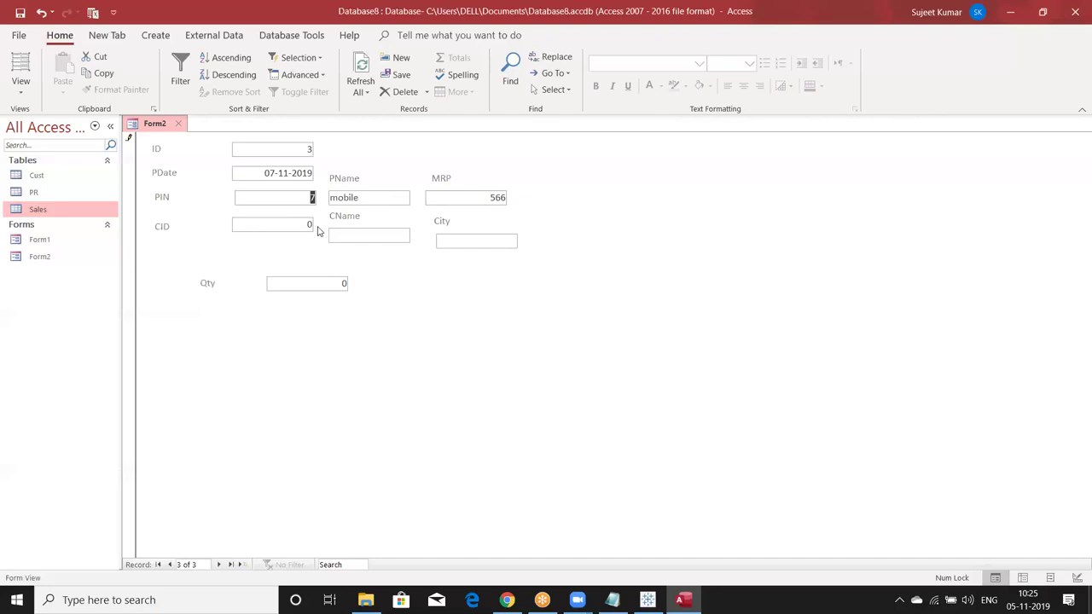
# - Enter CID 7, the customer name, city Pune and Qty 652, then save record 3
pyautogui.press('Tab')
pyautogui.press('Tab')
pyautogui.write('Divya')
pyautogui.press('Tab')
pyautogui.write('Pune')
pyautogui.press('Tab')
pyautogui.write('652')
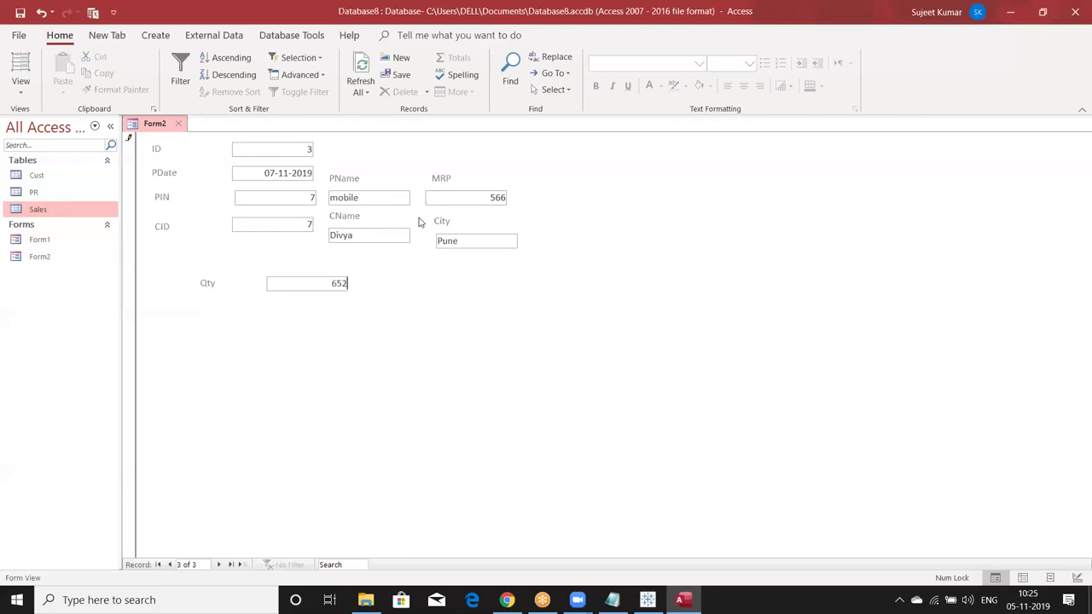
pyautogui.press('Tab')
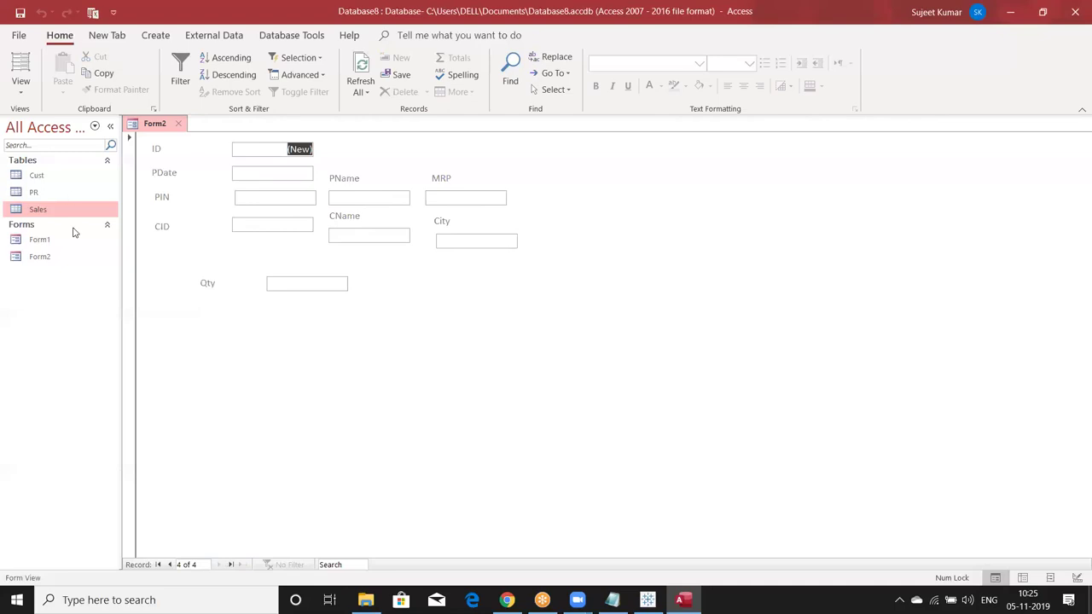
# - Open the Cust, PR and Sales tables, check the new Sales record, then close Sales
pyautogui.click(56, 186)
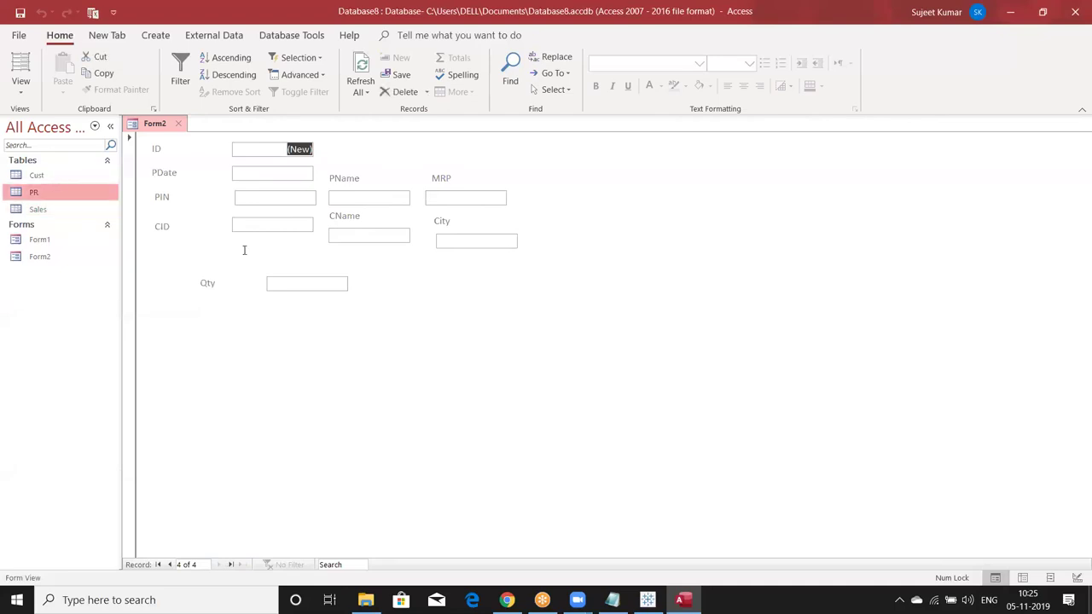
pyautogui.doubleClick(37, 175)
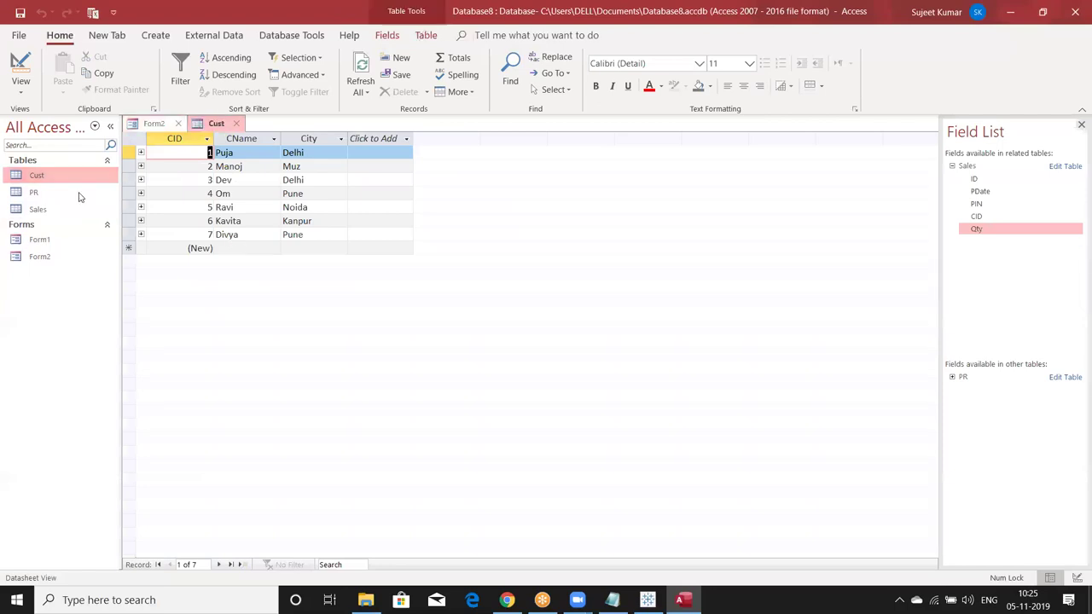
pyautogui.doubleClick(77, 193)
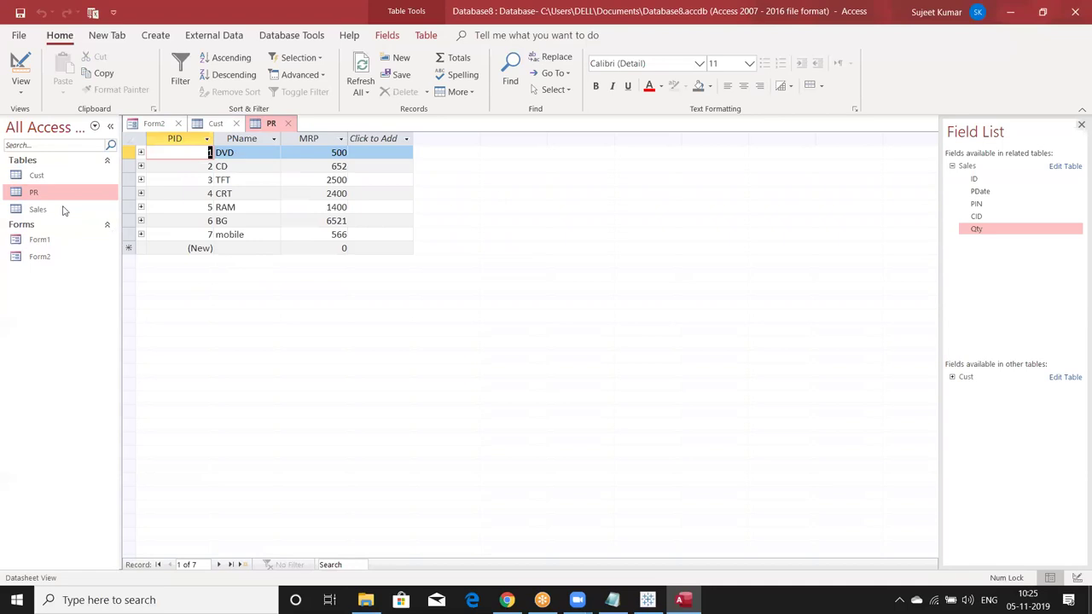
pyautogui.doubleClick(38, 209)
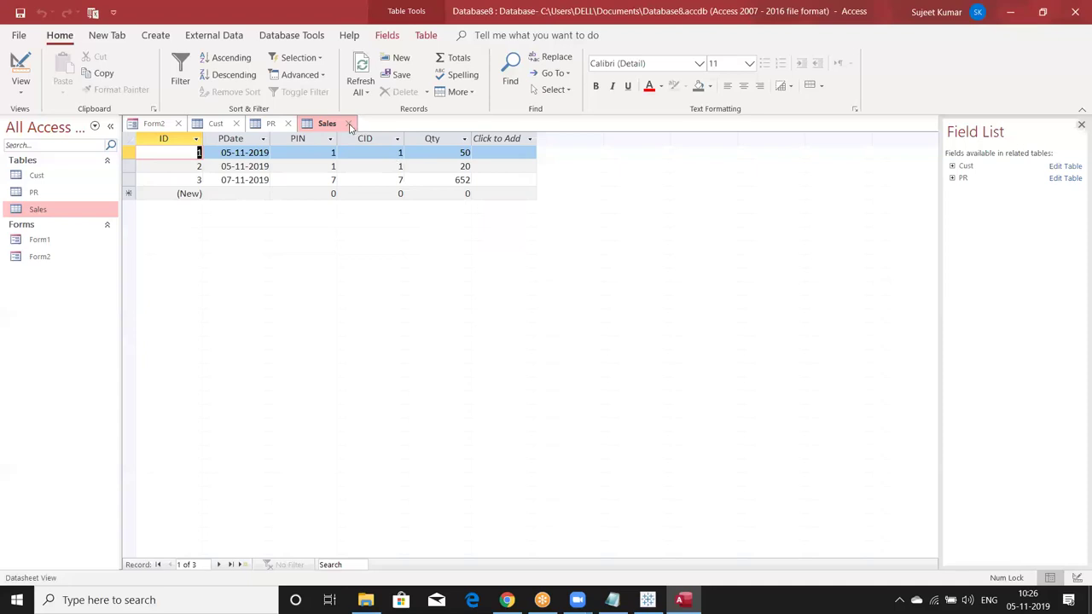
pyautogui.click(348, 123)
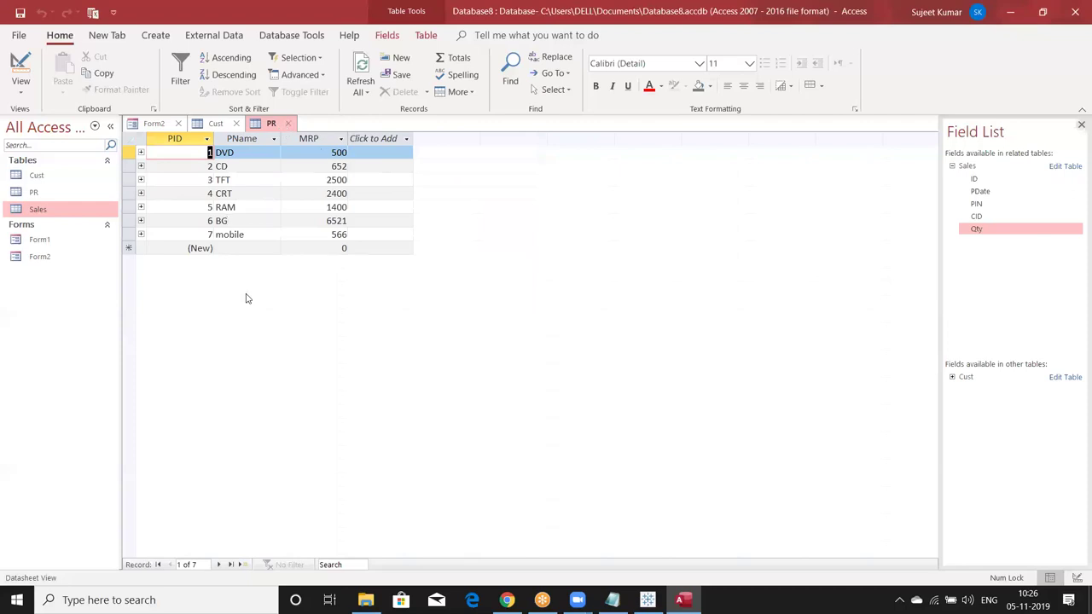
# - Expand the DVD product's related sales in PR, review them, collapse, and close PR
pyautogui.click(141, 152)
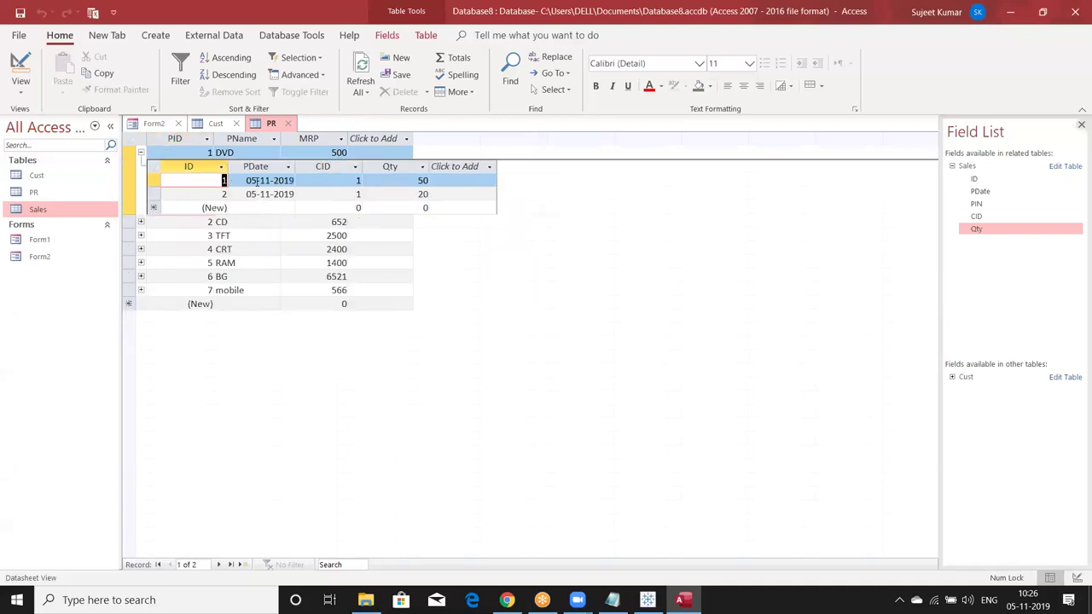
pyautogui.click(253, 195)
pyautogui.click(257, 180)
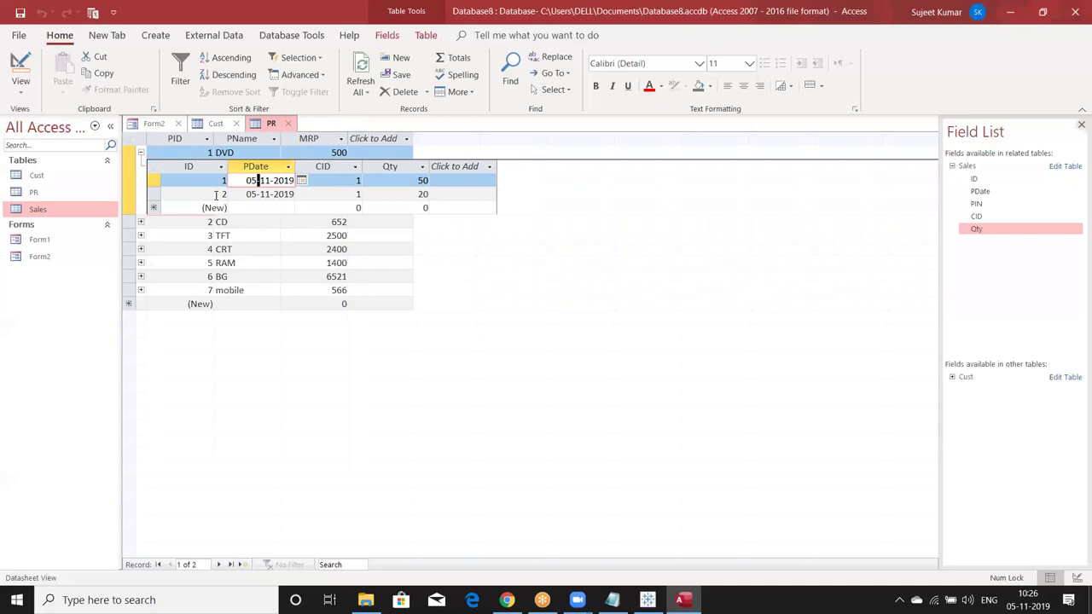
pyautogui.click(141, 154)
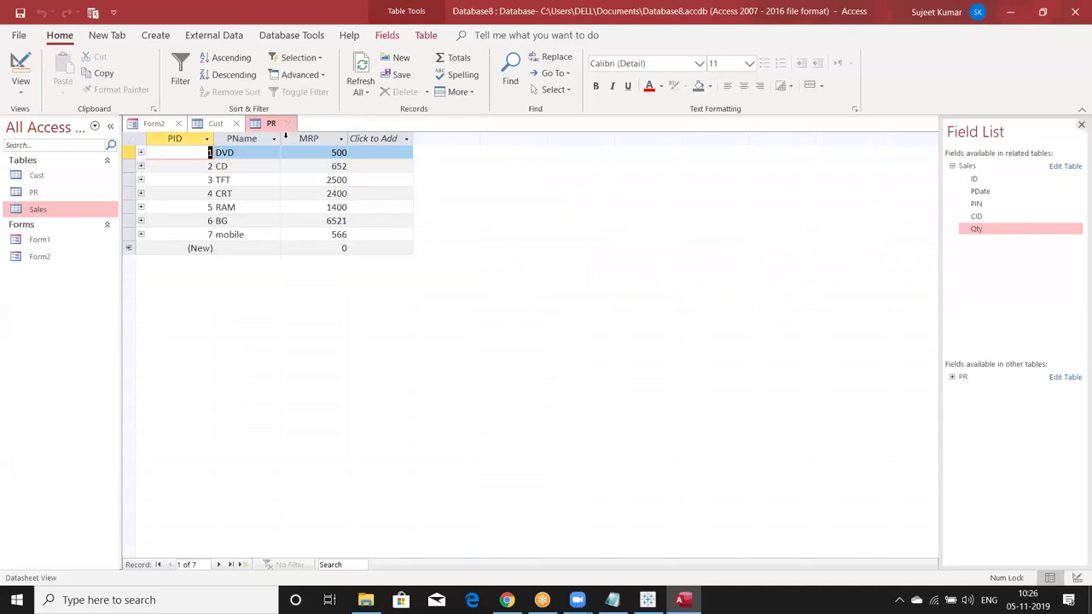
pyautogui.click(287, 123)
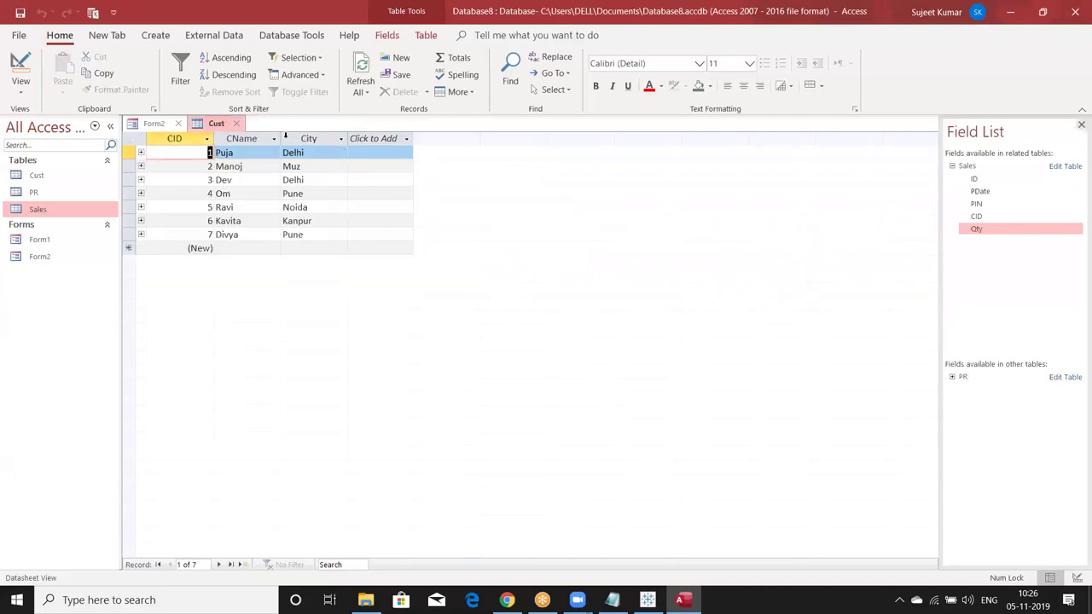
# - Expand customer 1's related sales in Cust, then close the Cust table
pyautogui.click(141, 153)
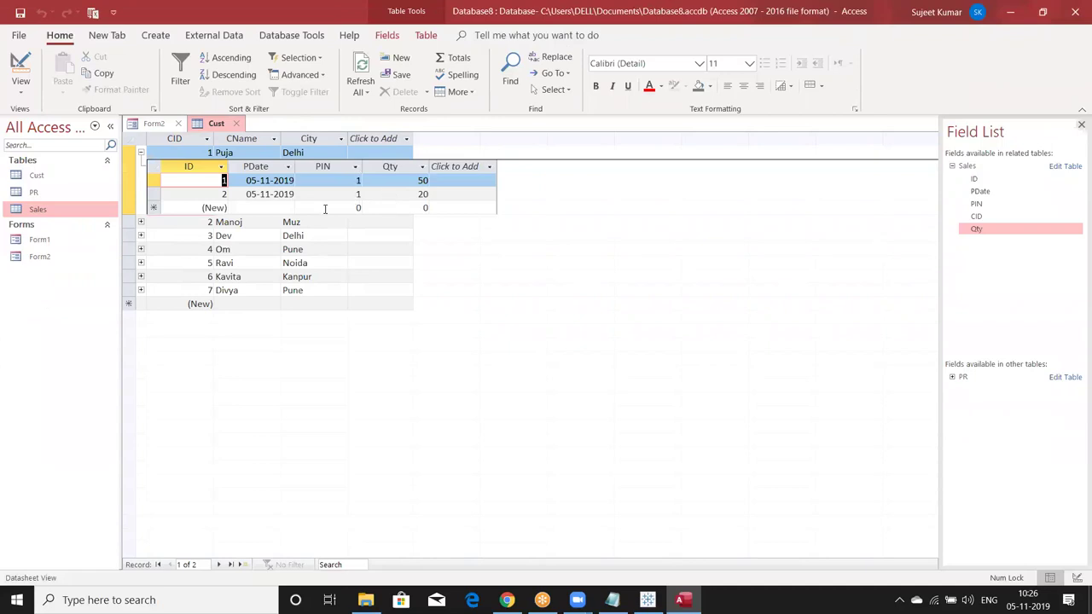
pyautogui.press('Tab')
pyautogui.press('Tab')
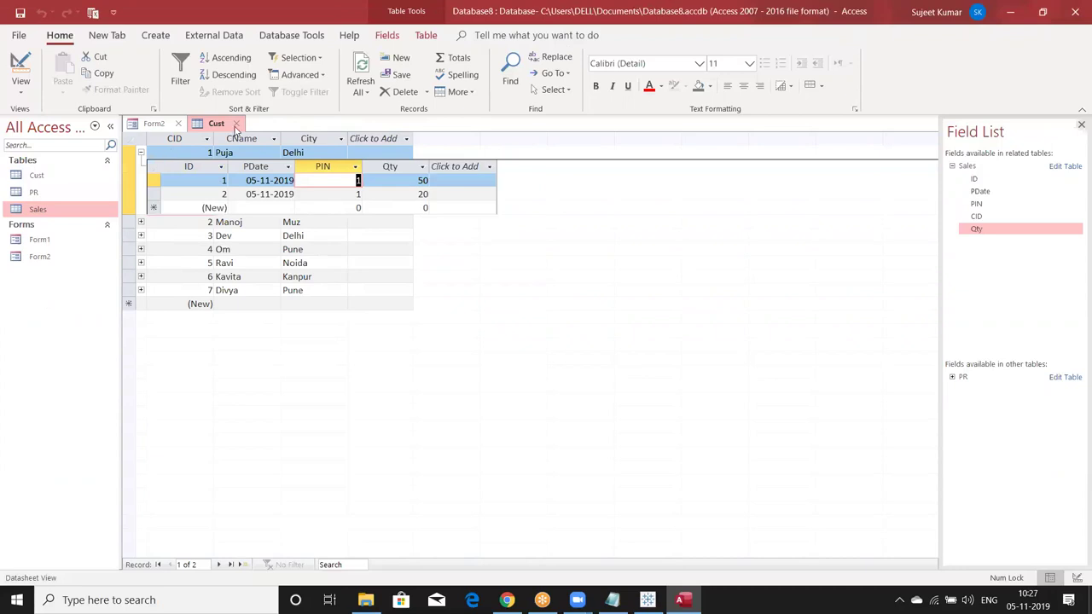
pyautogui.click(236, 124)
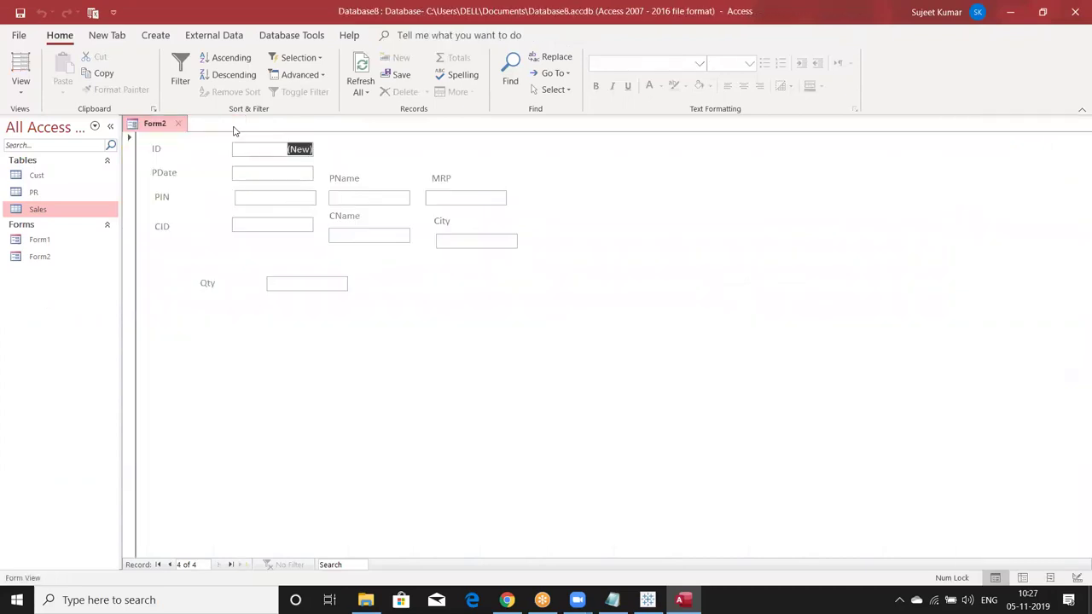
# - Reopen Form2 in Design View and shift the Qty box left toward its label
pyautogui.click(181, 125)
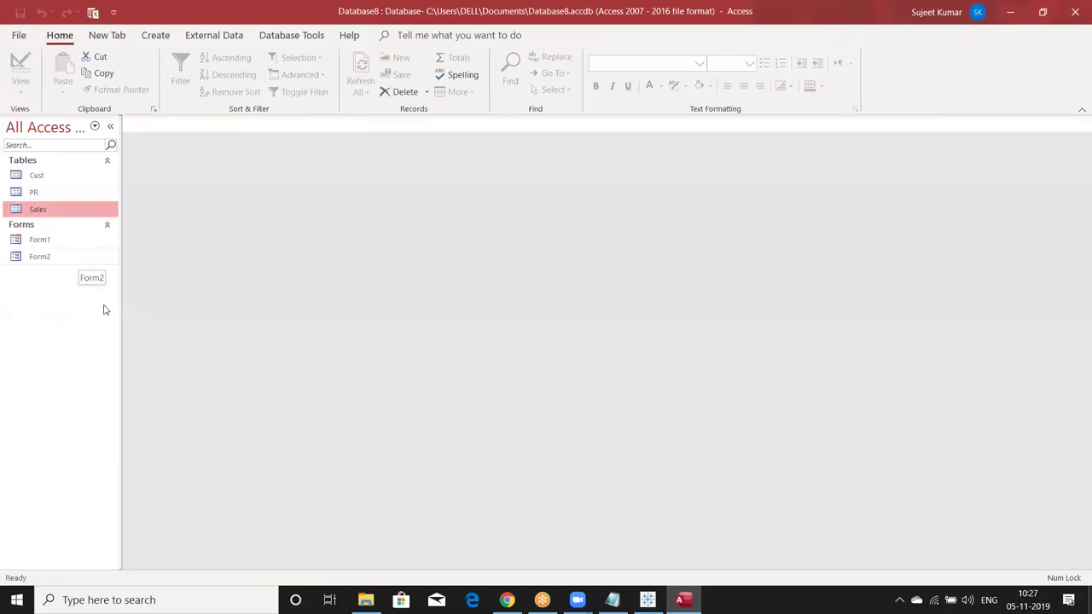
pyautogui.rightClick(79, 263)
pyautogui.press('d')
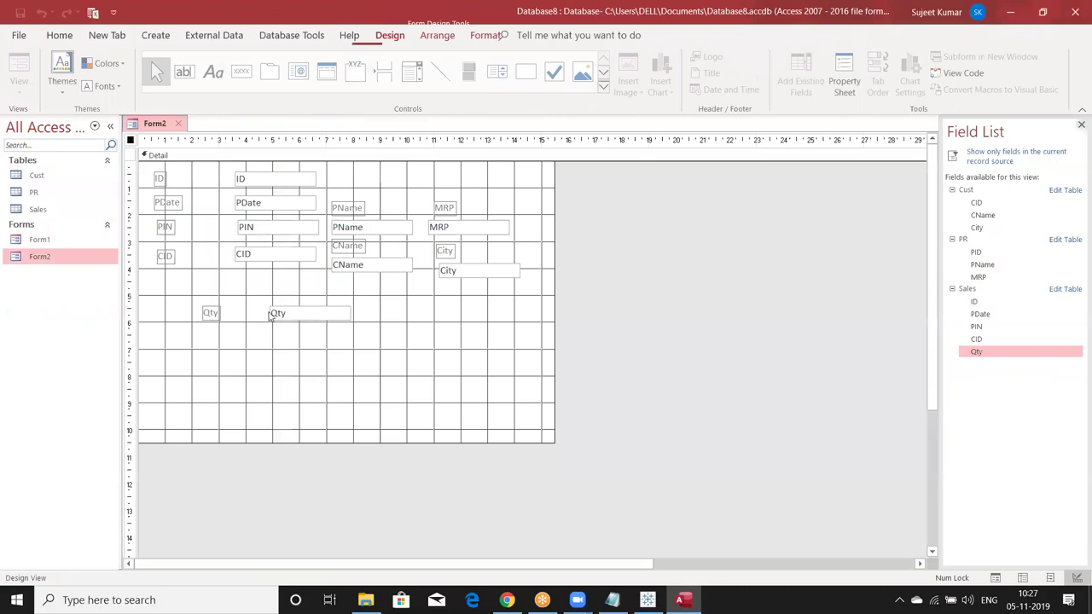
pyautogui.click(271, 305)
pyautogui.moveTo(248, 305); pyautogui.dragTo(228, 304)
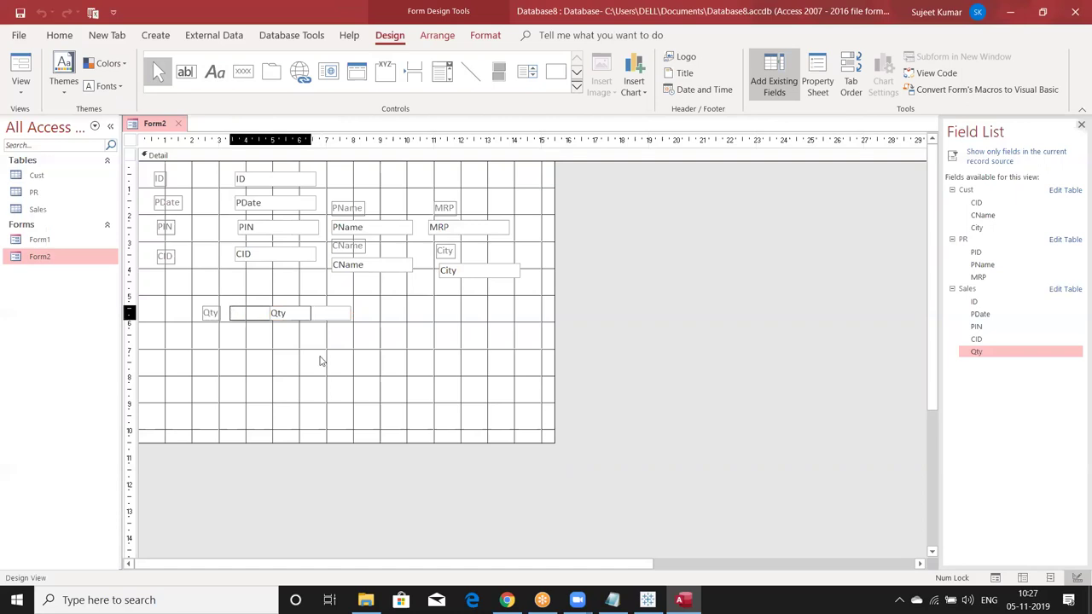
pyautogui.click(371, 331)
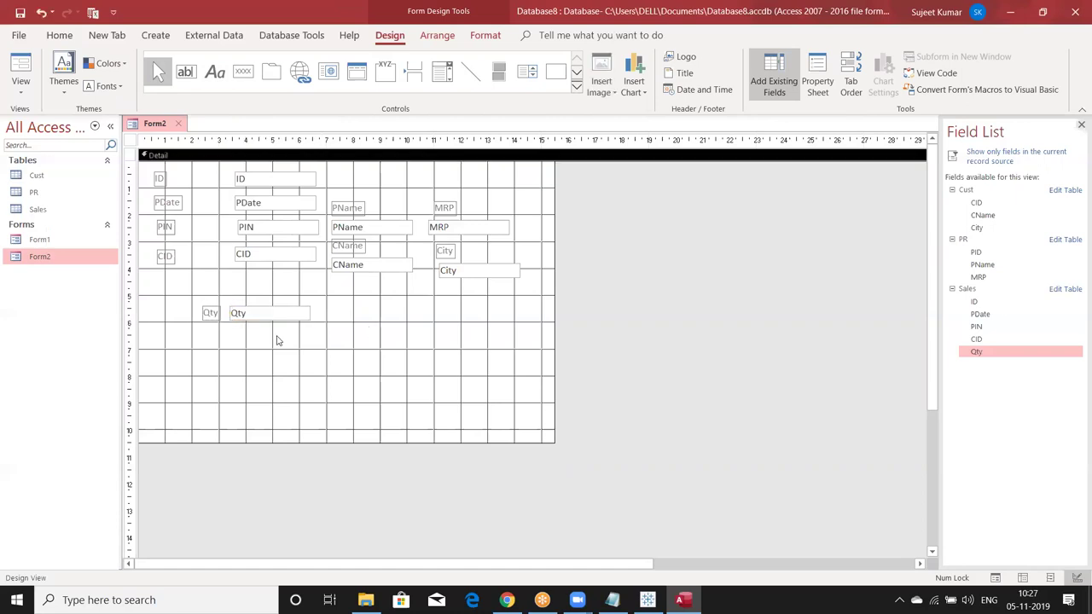
# - Draw a new unbound text box to the right of Qty and line it up
pyautogui.click(185, 71)
pyautogui.moveTo(339, 299); pyautogui.dragTo(465, 313)
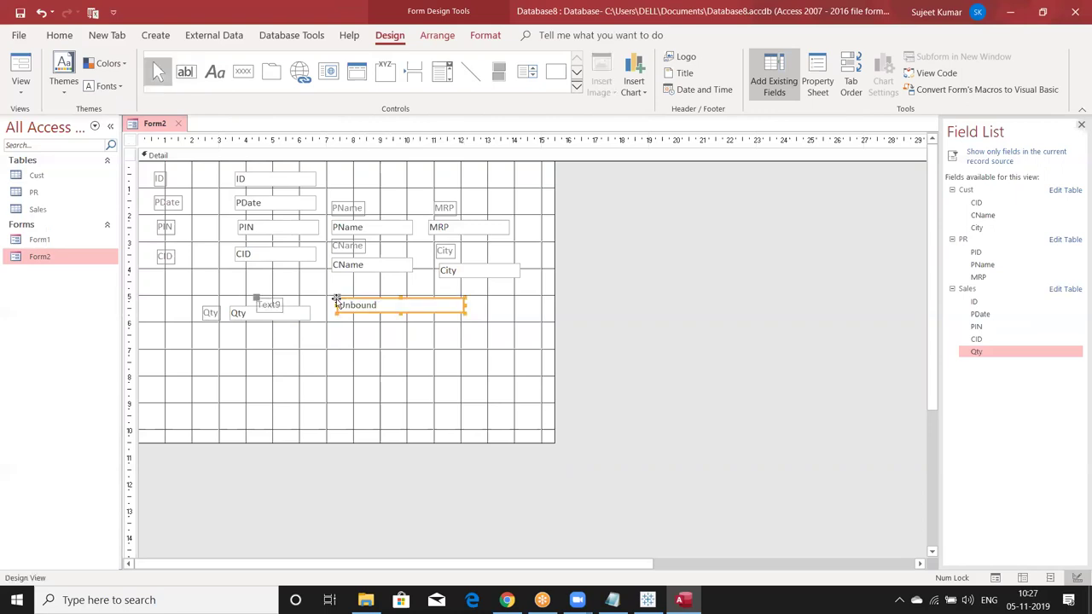
pyautogui.moveTo(379, 313); pyautogui.dragTo(440, 331)
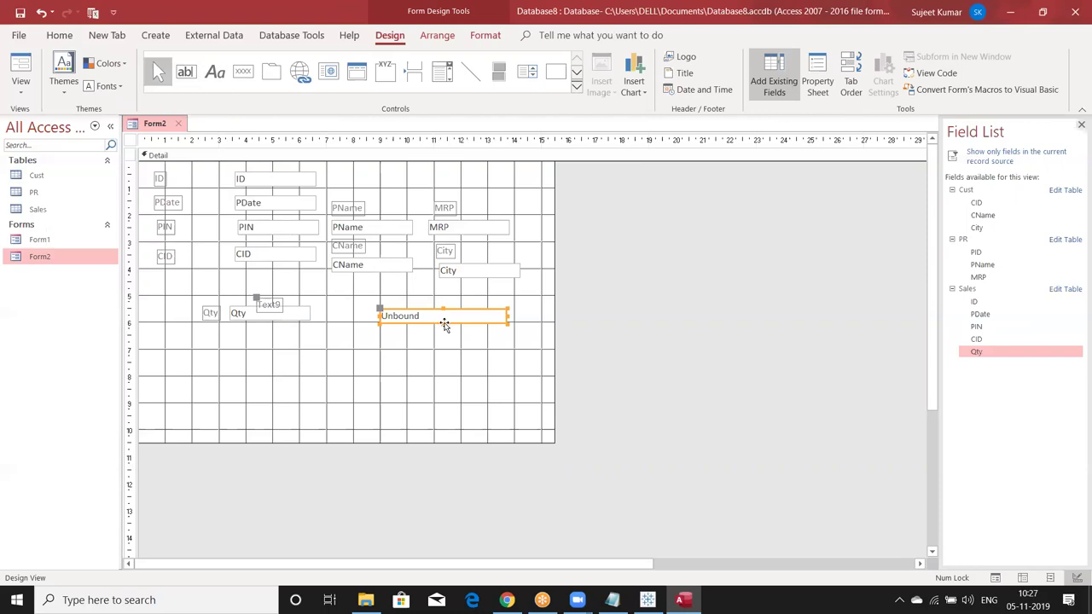
pyautogui.moveTo(439, 328); pyautogui.dragTo(439, 331)
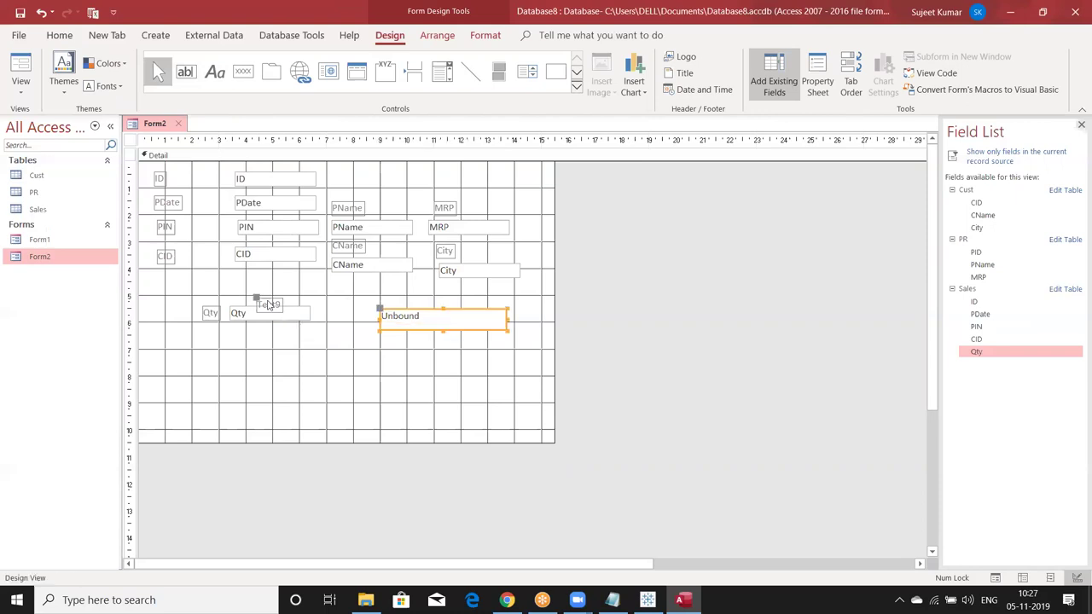
pyautogui.moveTo(261, 297); pyautogui.dragTo(336, 322)
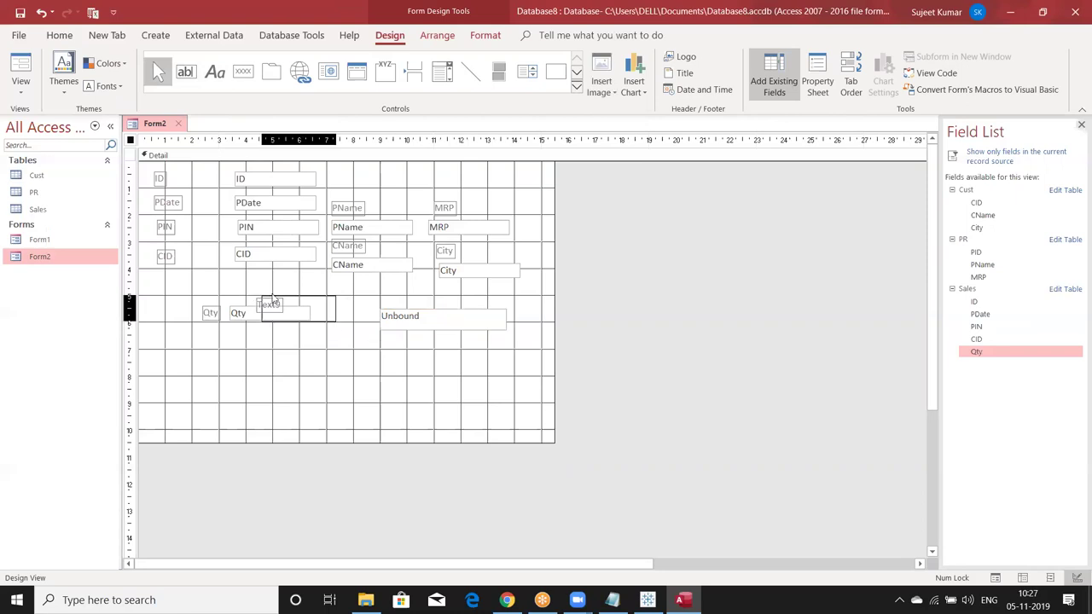
pyautogui.hotkey('ctrl', 'z')
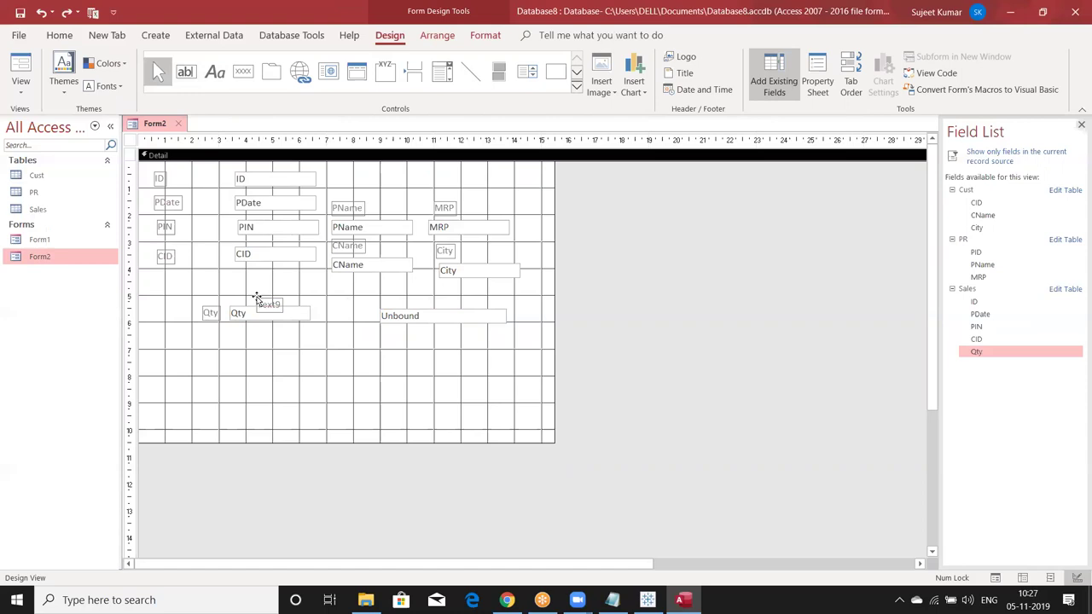
# - Place the Text9 label beside the unbound box, rename it Amt, and show the box's properties
pyautogui.click(267, 304)
pyautogui.click(345, 310)
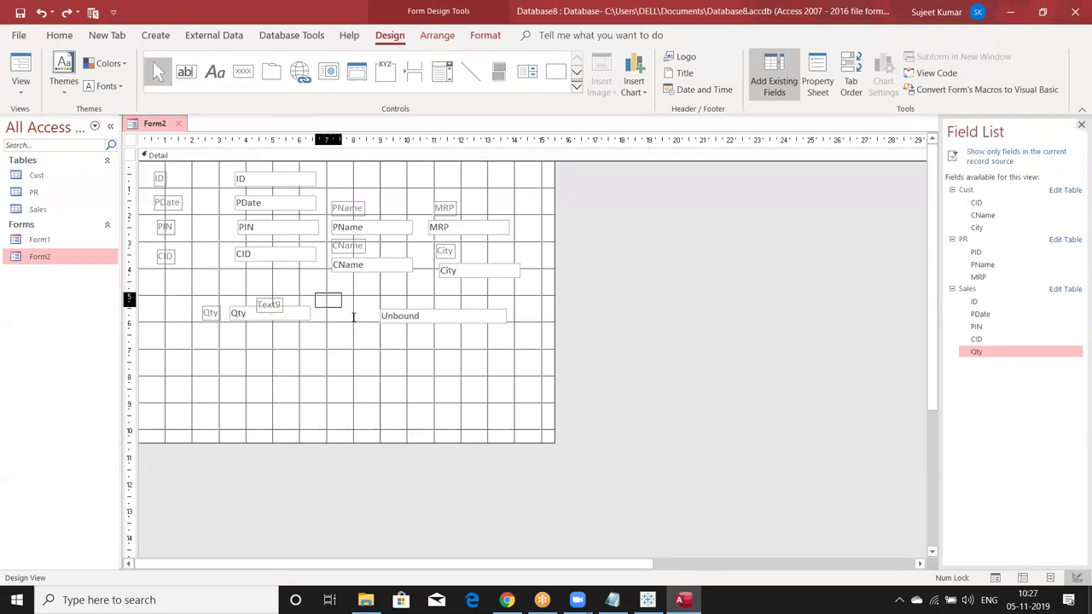
pyautogui.moveTo(352, 316); pyautogui.dragTo(352, 316)
pyautogui.write('Amt')
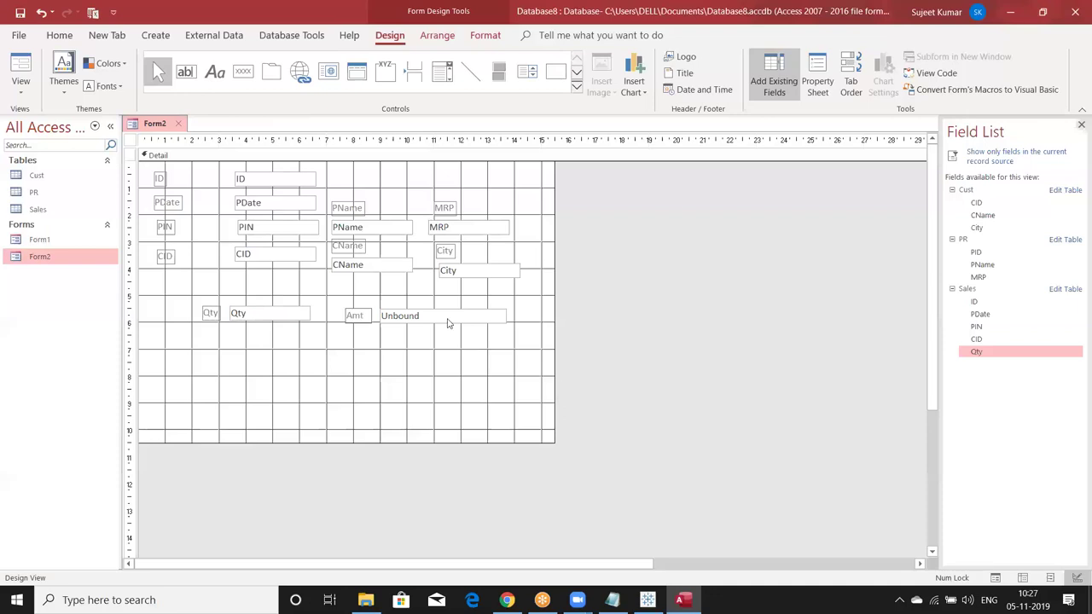
pyautogui.click(448, 323)
pyautogui.click(450, 317)
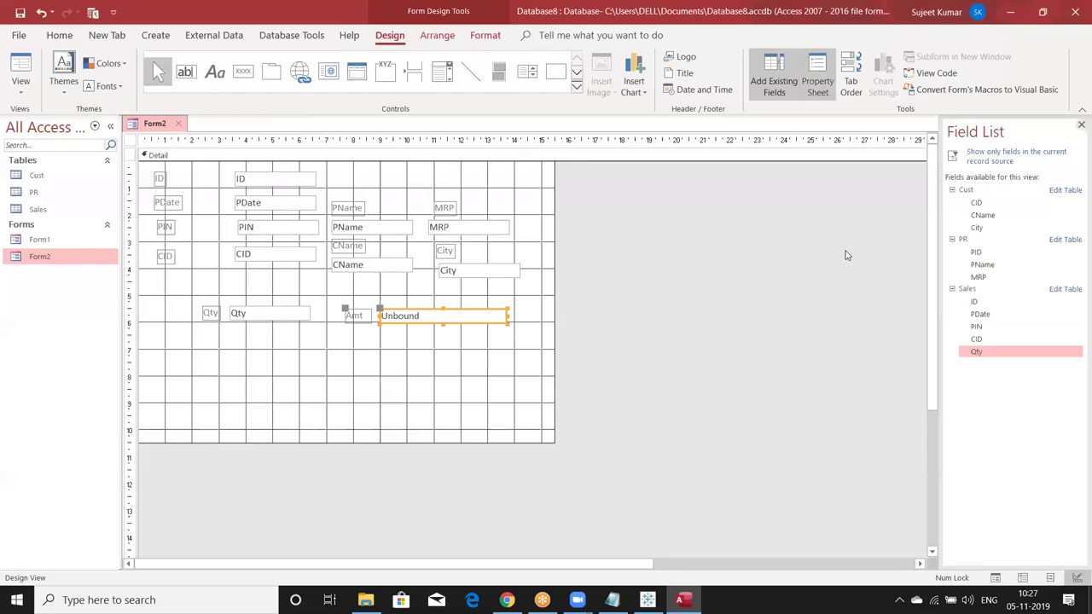
pyautogui.click(821, 102)
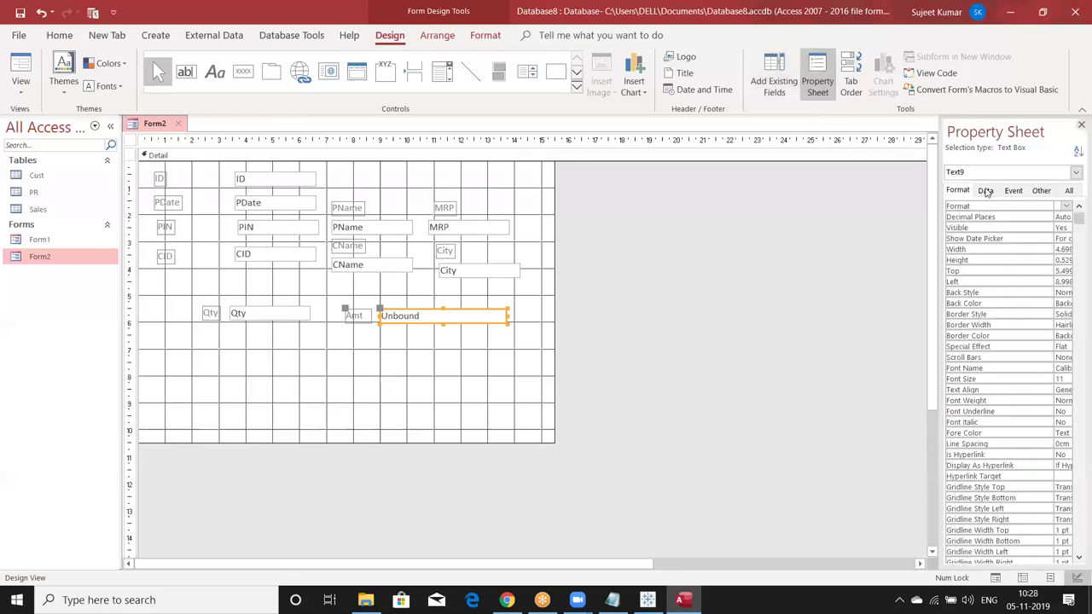
# - Launch the Expression Builder from the Data tab's Control Source property
pyautogui.click(985, 190)
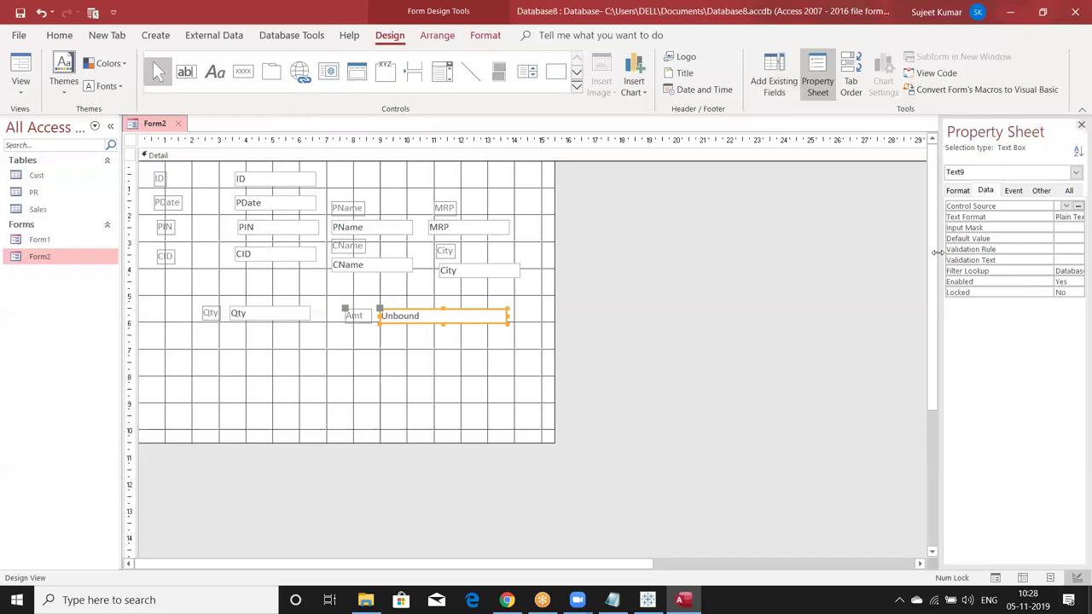
pyautogui.click(1065, 208)
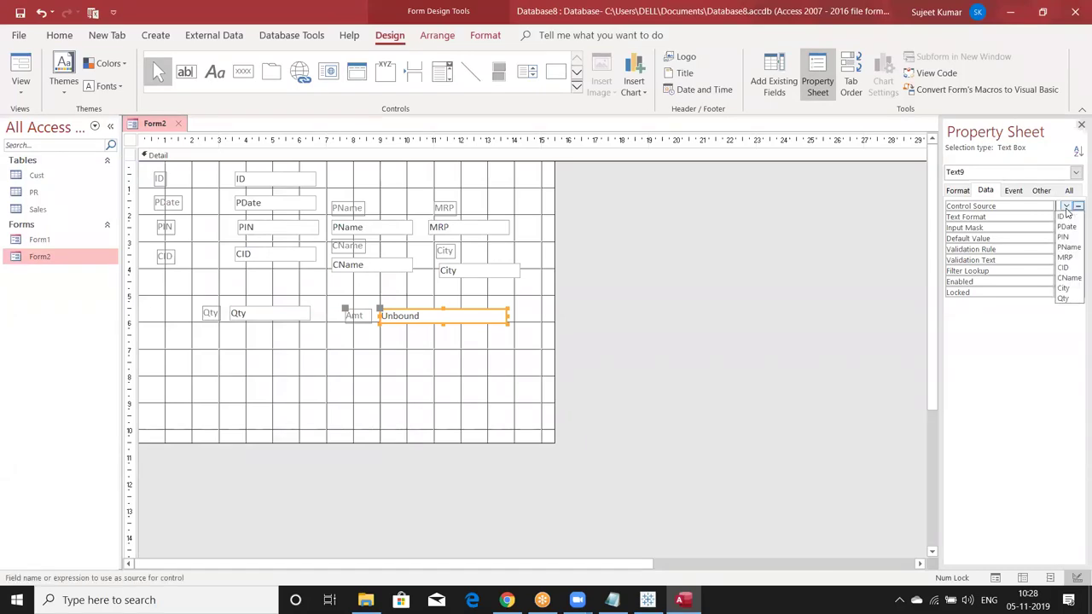
pyautogui.click(1078, 206)
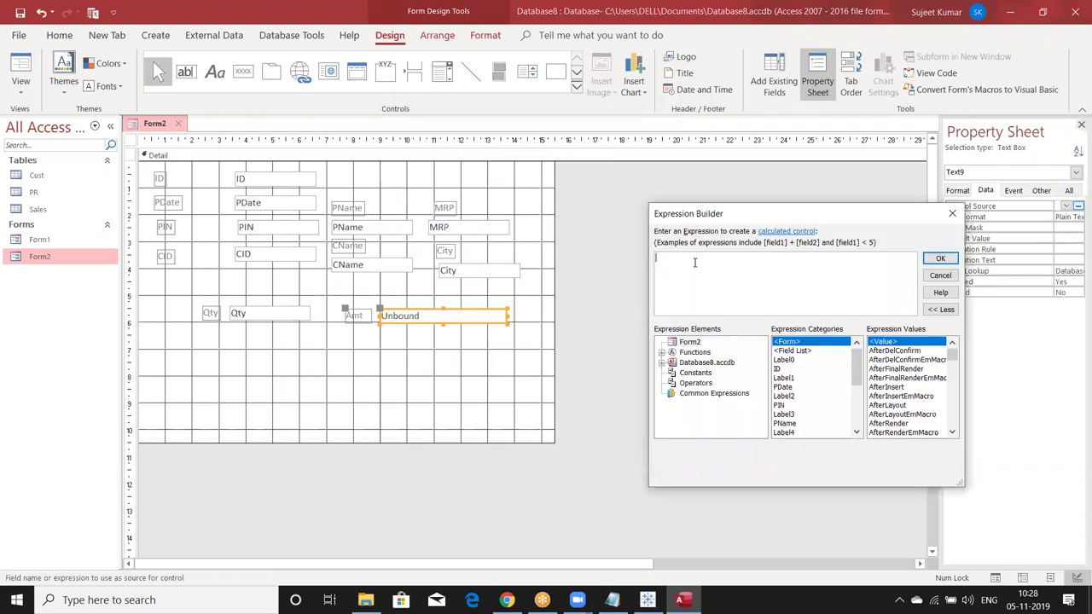
# - Set the Amt box's control source to =[MRP]*[Qty] and save Form2's design
pyautogui.write('=')
pyautogui.write('m')
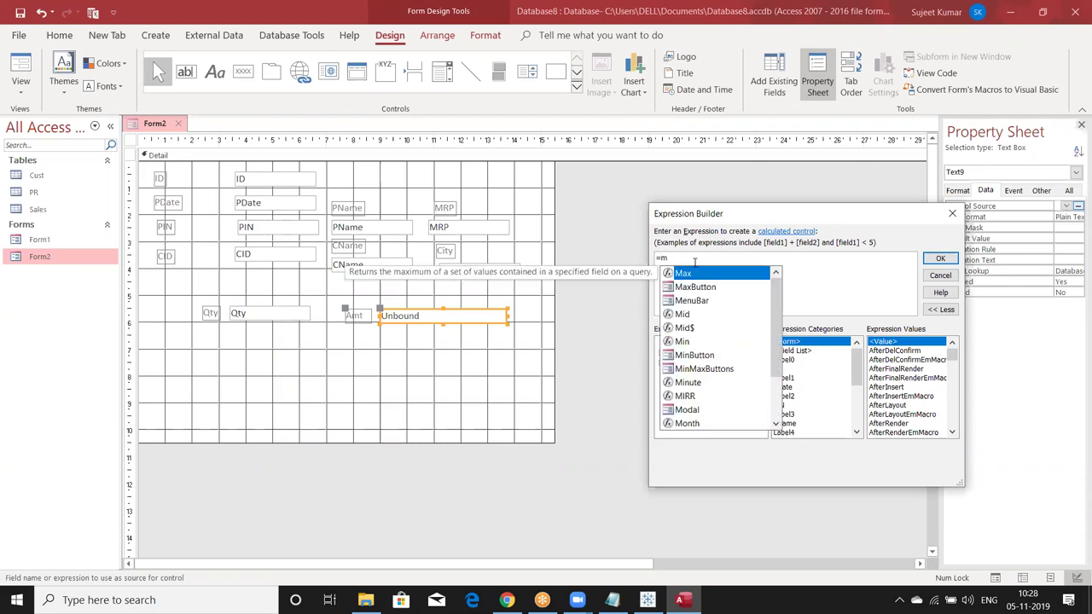
pyautogui.write('r')
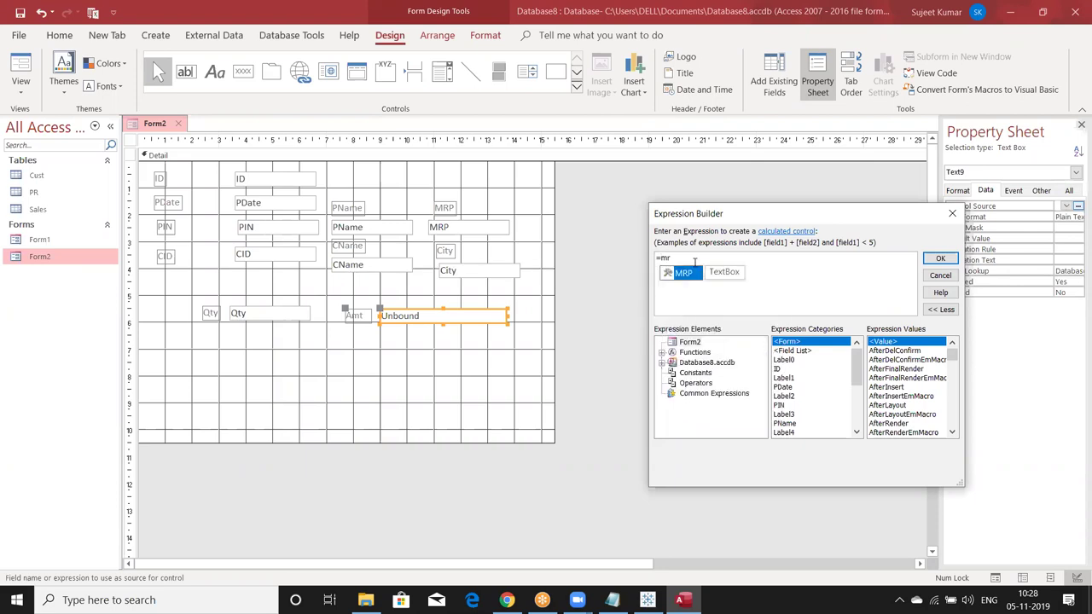
pyautogui.press('Tab')
pyautogui.write('*')
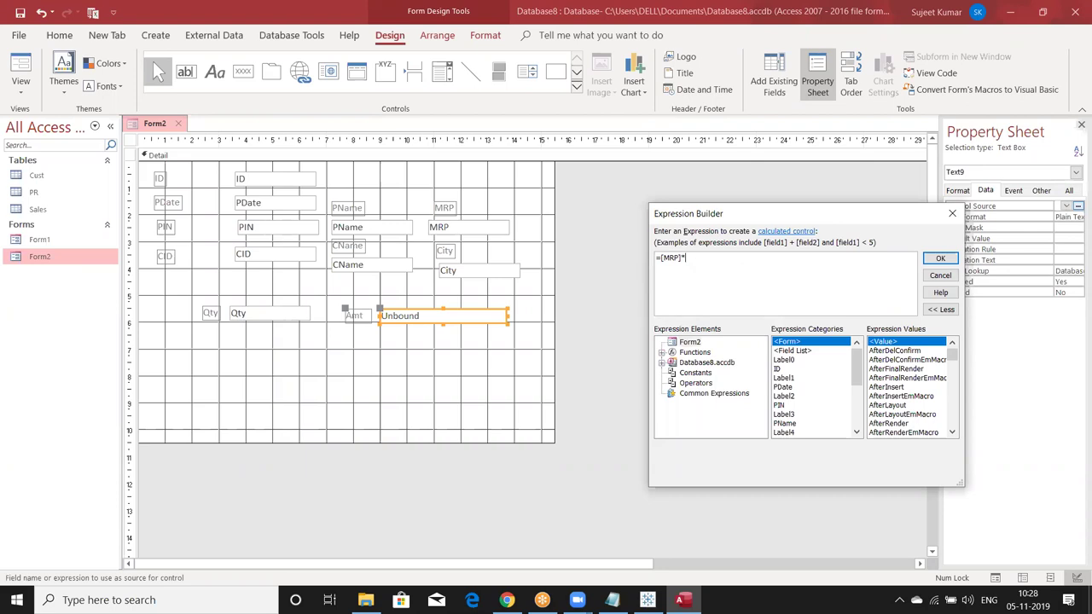
pyautogui.write('q')
pyautogui.press('Tab')
pyautogui.click(941, 259)
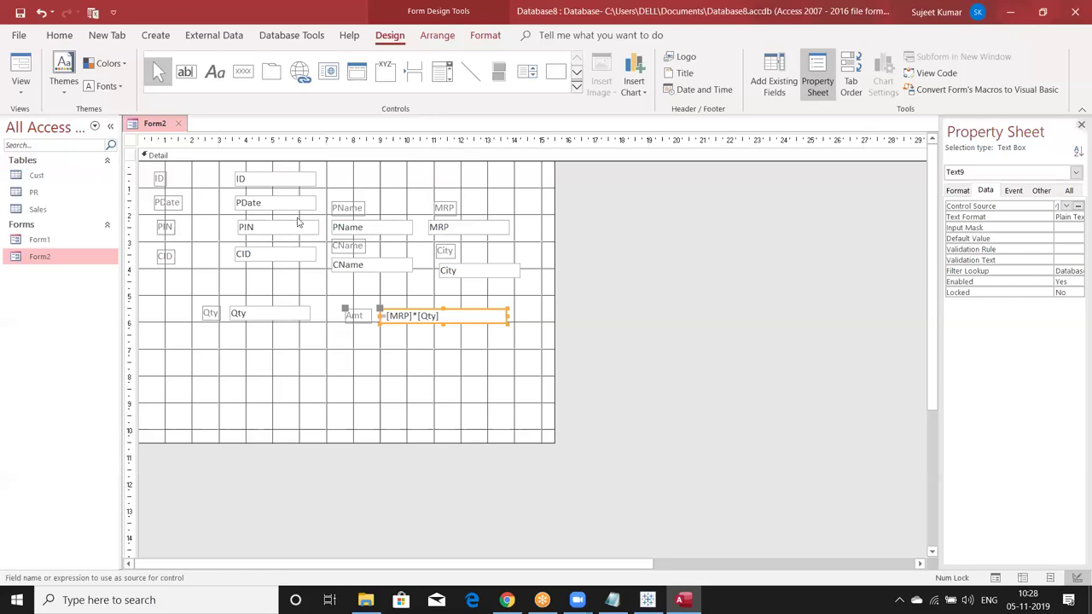
pyautogui.hotkey('ctrl', 'w')
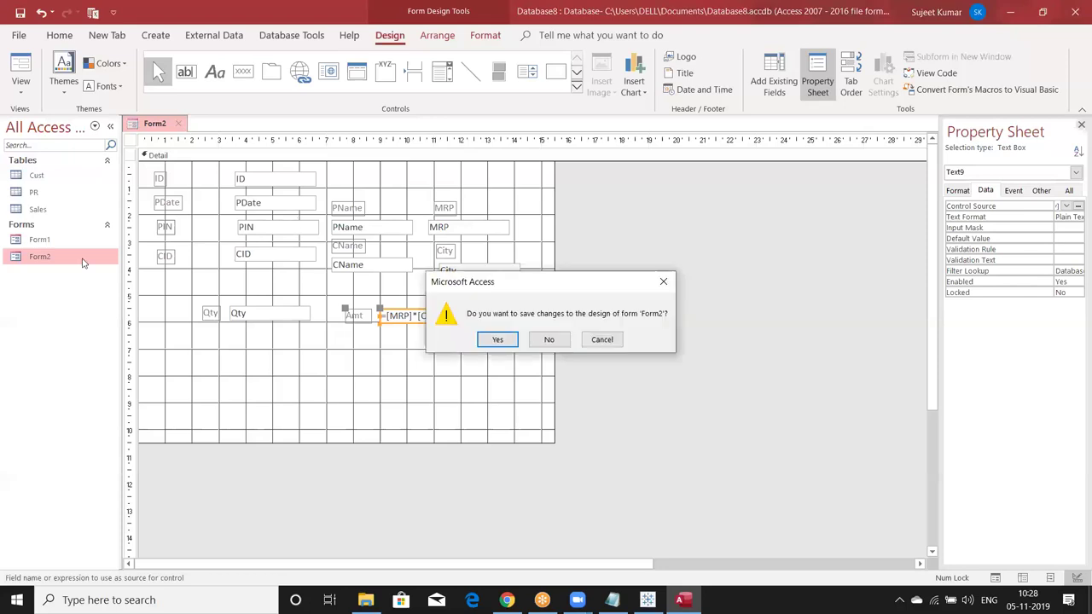
pyautogui.press('Return')
# - Check Form2 in Form View, where Amt shows 25000 for Qty 50 at MRP 500, then close it
pyautogui.doubleClick(83, 258)
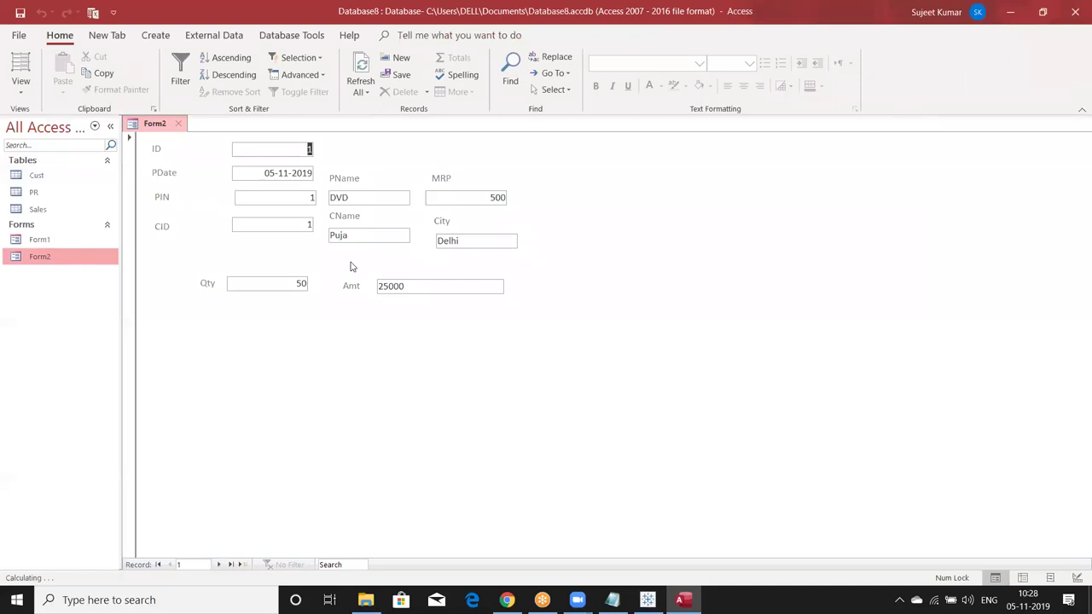
pyautogui.click(422, 288)
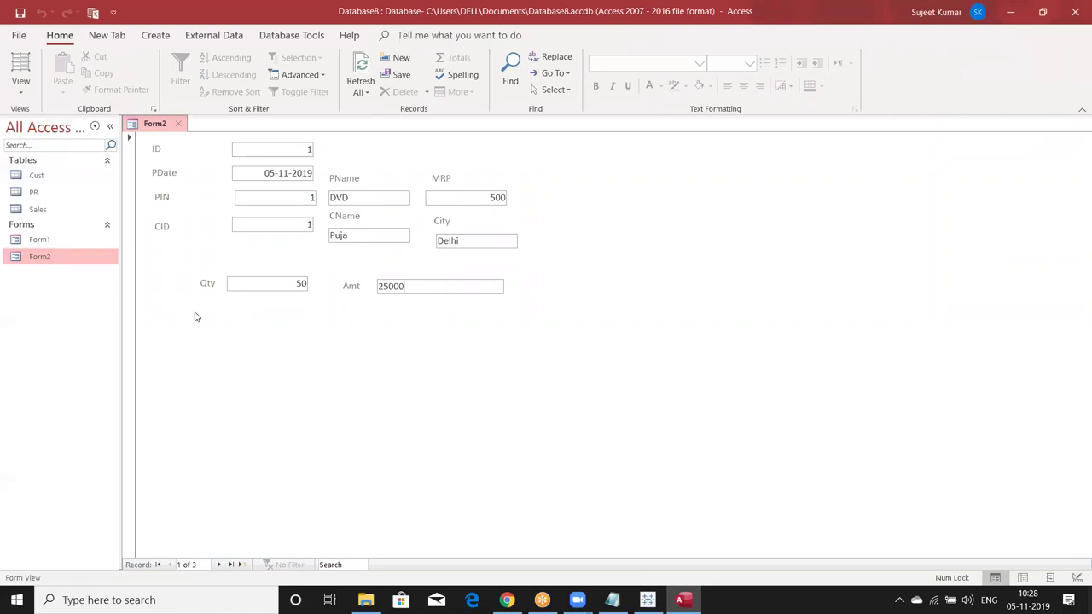
pyautogui.click(356, 199)
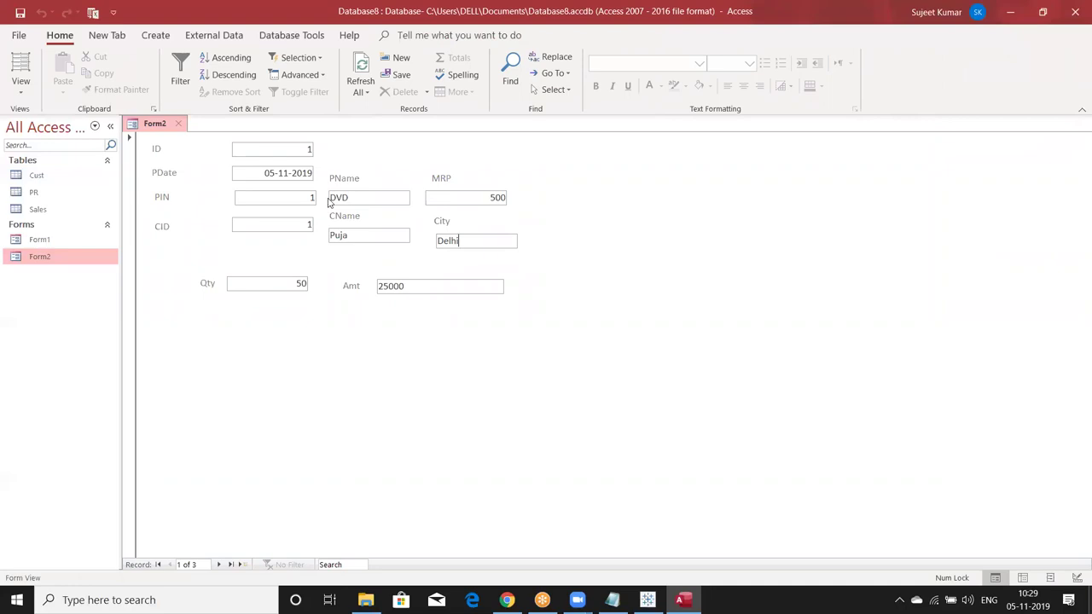
pyautogui.click(451, 194)
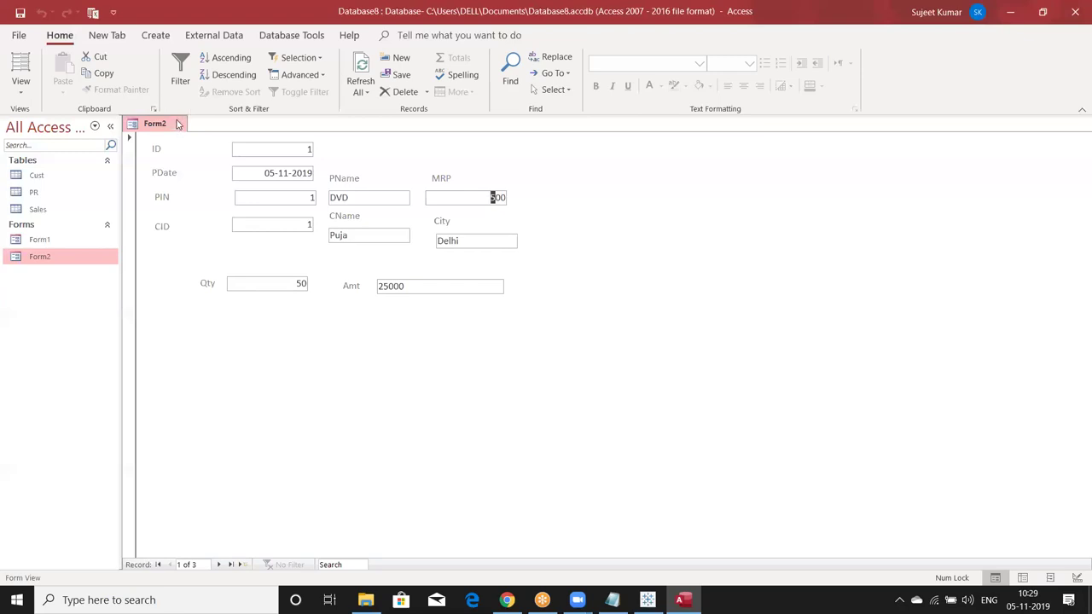
pyautogui.hotkey('ctrl', 'w')
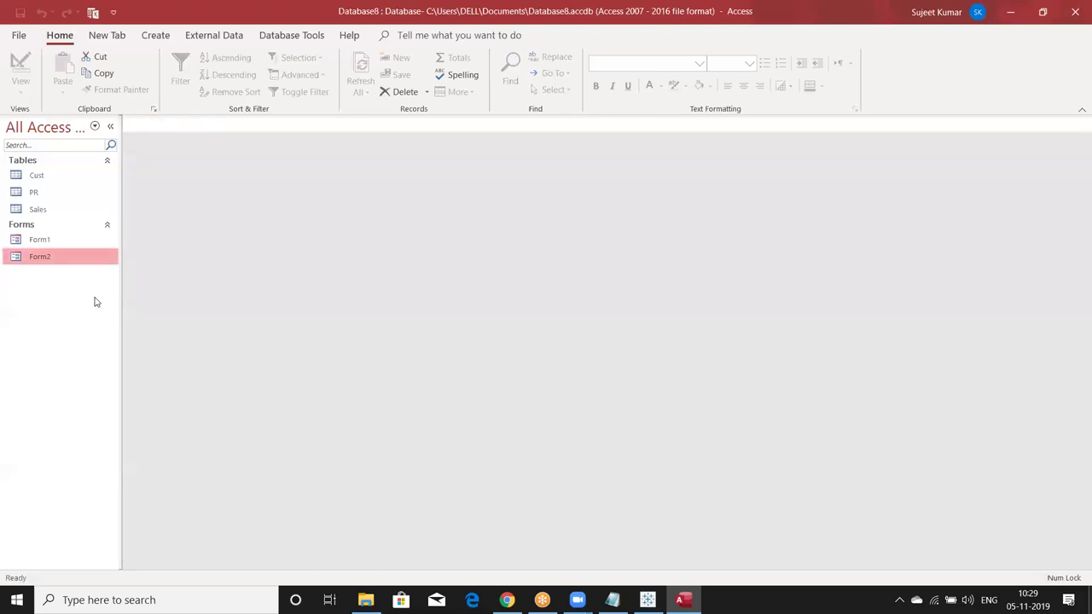
# - Reopen Form2 in Design View and set the PName and MRP boxes to Enabled No
pyautogui.rightClick(55, 256)
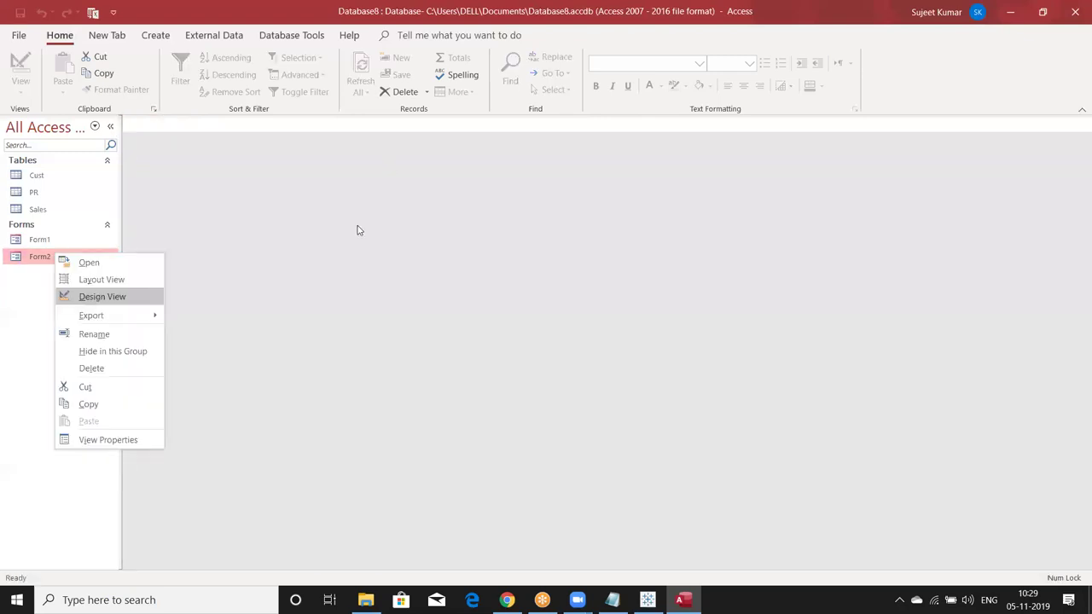
pyautogui.press('Return')
pyautogui.click(371, 226)
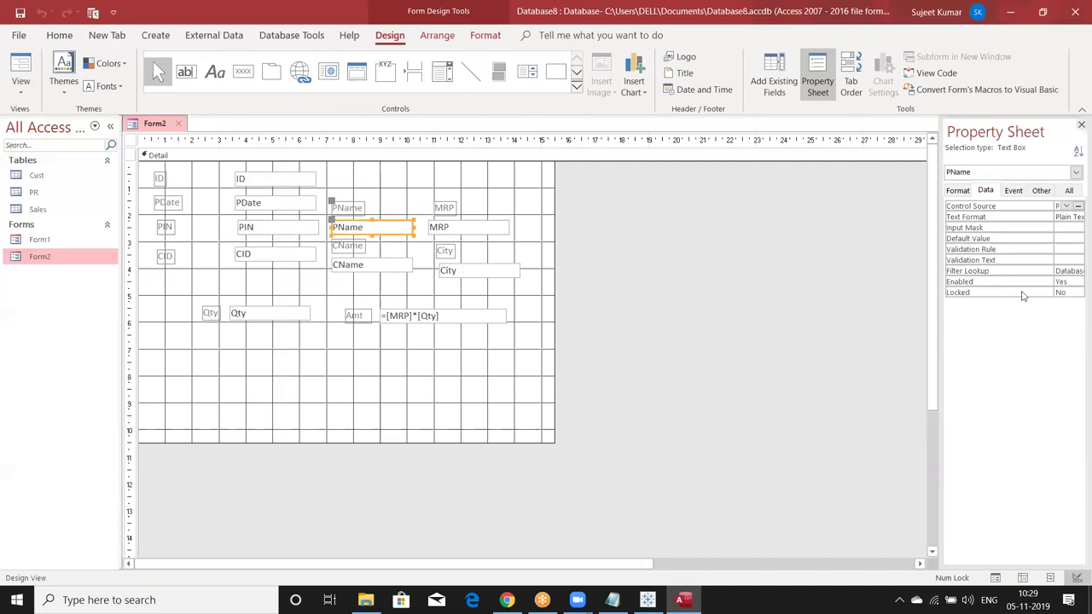
pyautogui.click(1000, 282)
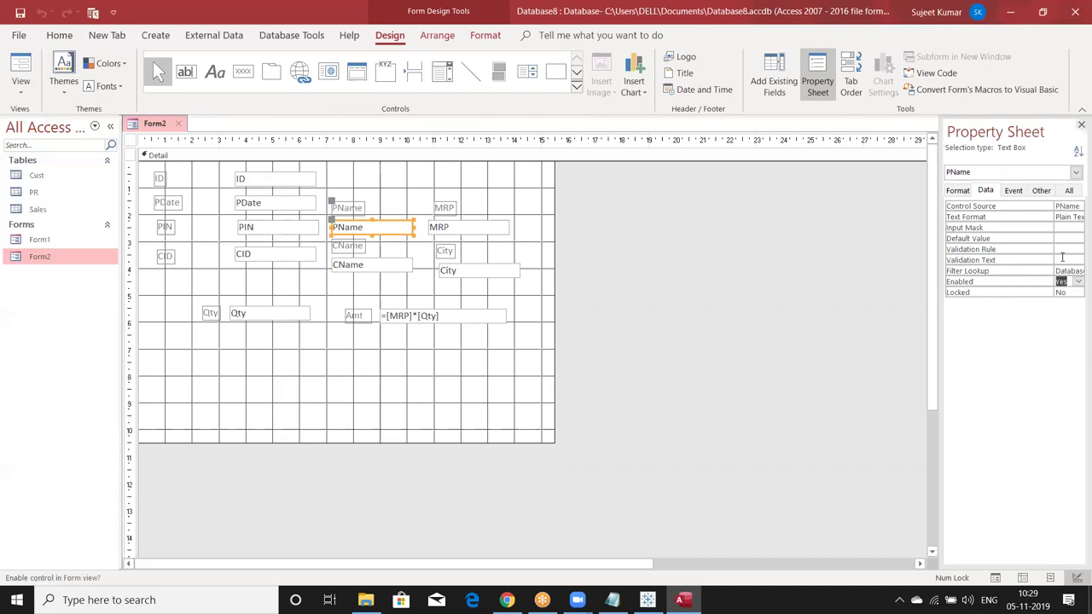
pyautogui.click(1077, 282)
pyautogui.click(1067, 303)
pyautogui.click(468, 235)
pyautogui.hotkey('alt', 'Down')
pyautogui.click(1071, 303)
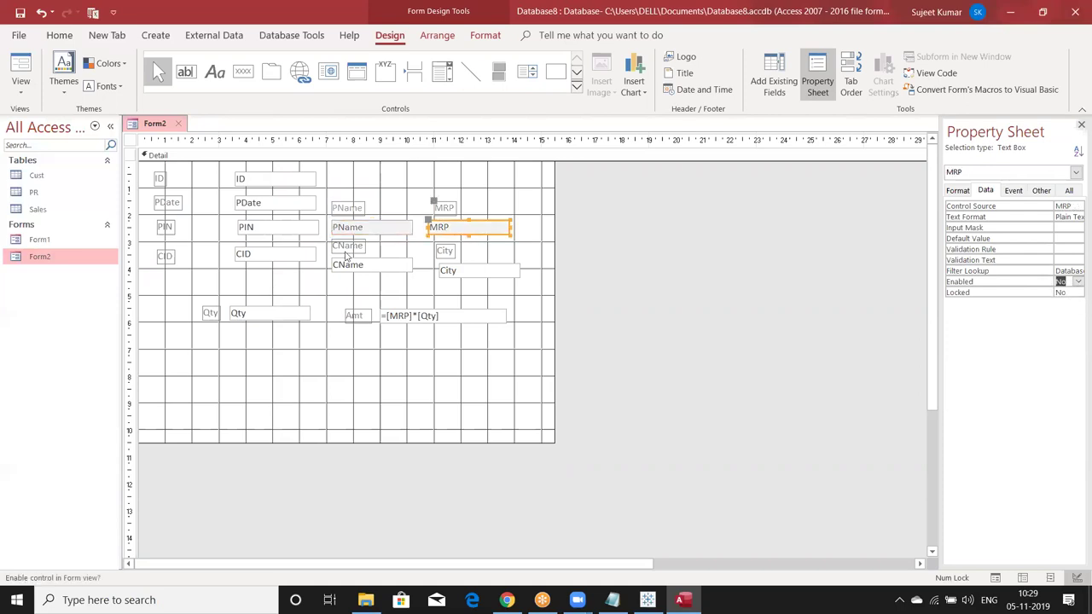
# - Disable the CName, City and calculated Amt boxes, then save Form2's design
pyautogui.click(348, 266)
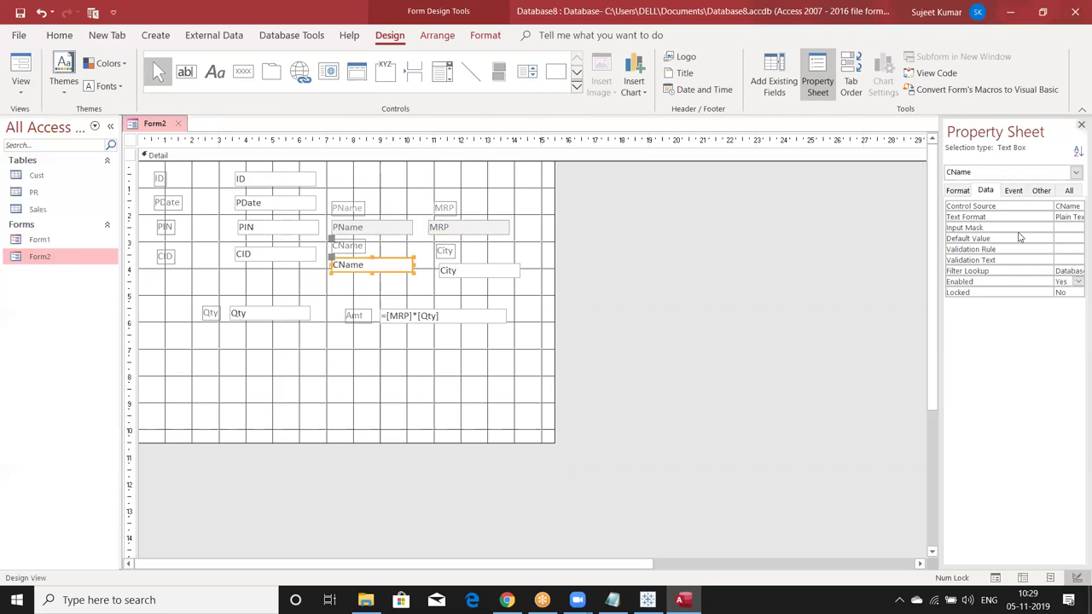
pyautogui.click(1077, 282)
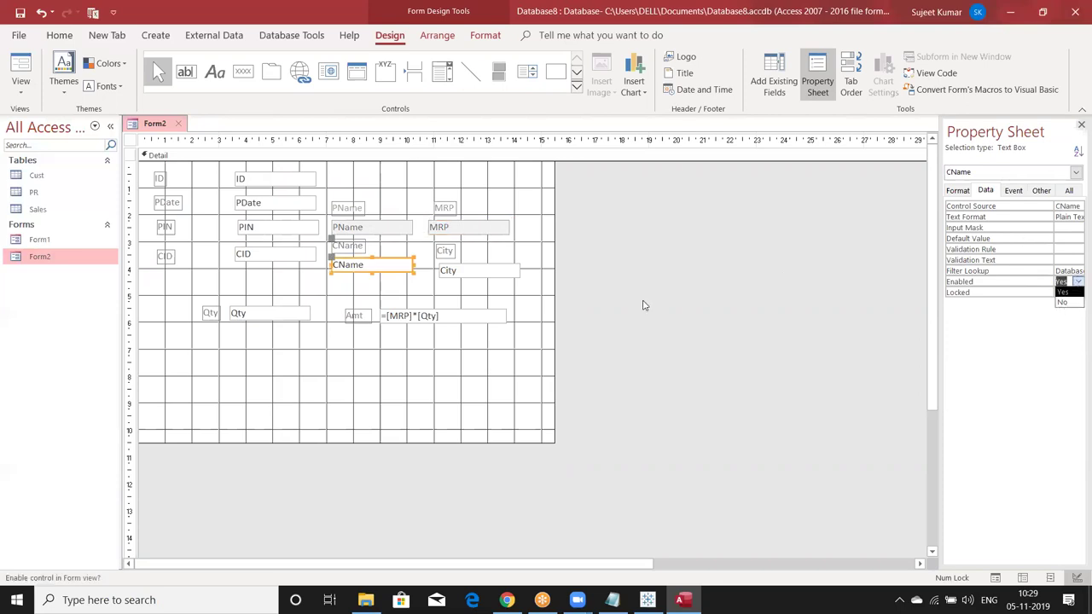
pyautogui.click(491, 273)
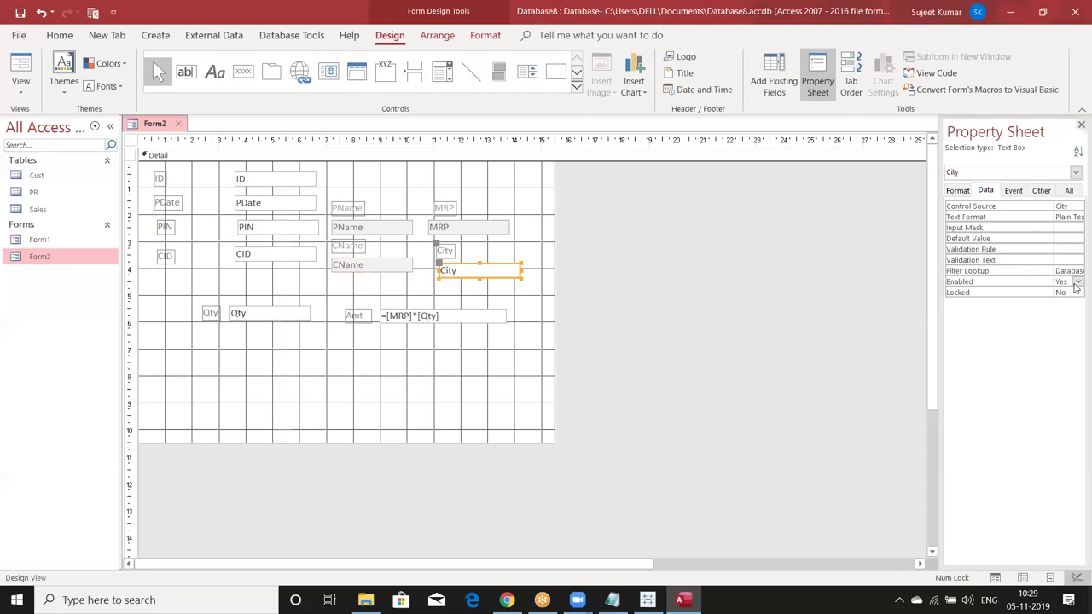
pyautogui.click(1077, 282)
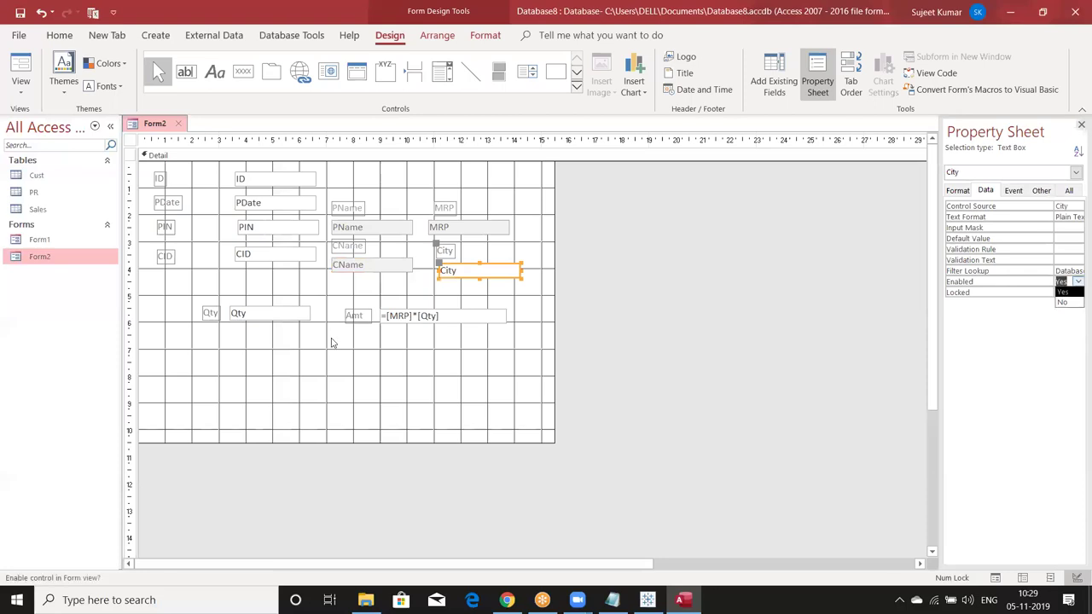
pyautogui.press('Down')
pyautogui.press('Return')
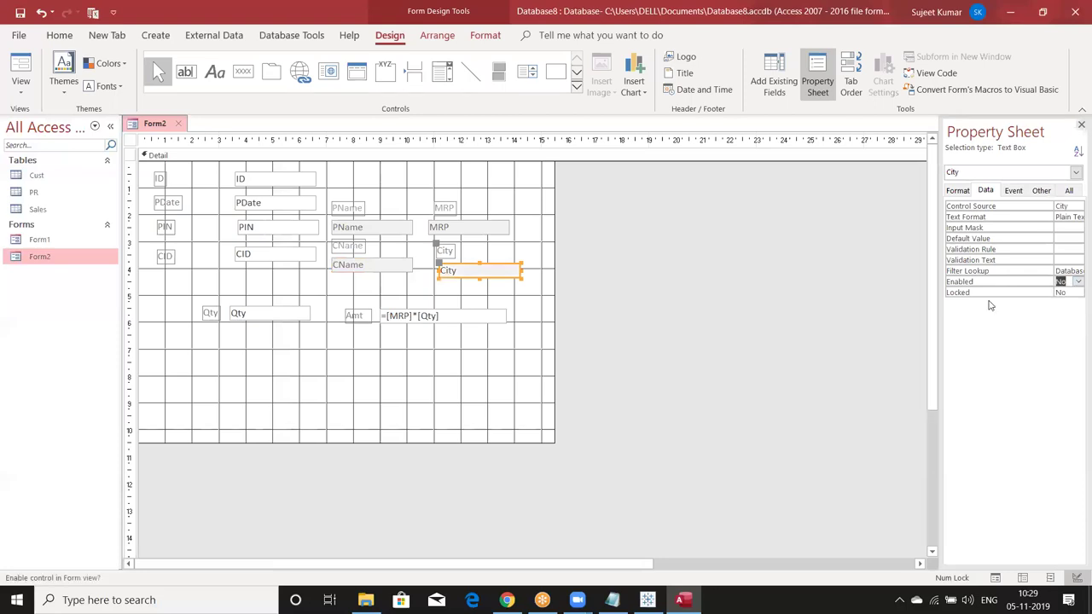
pyautogui.press('Tab')
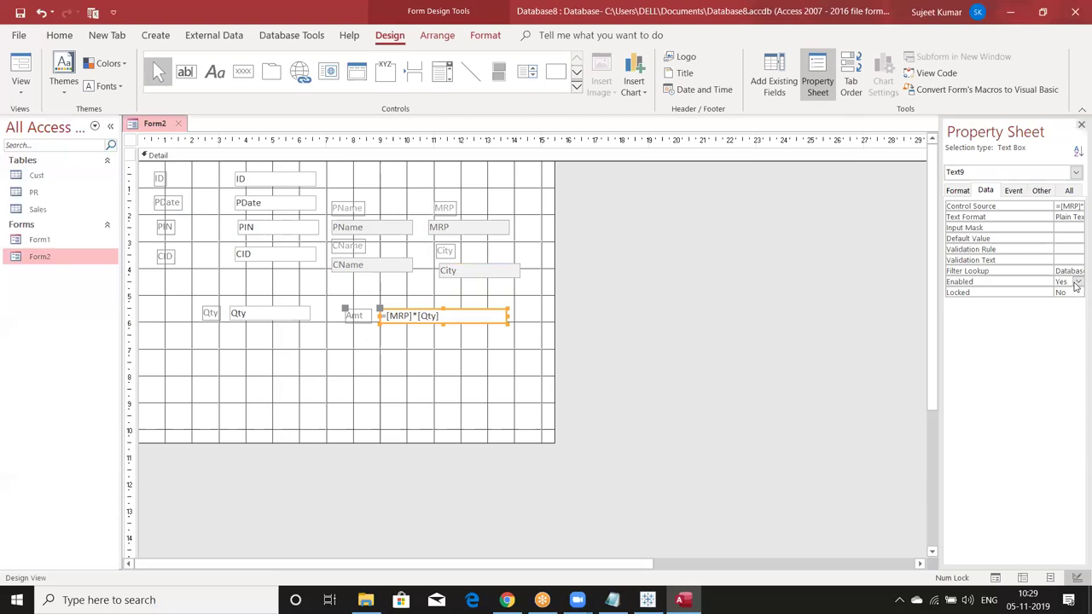
pyautogui.click(1077, 283)
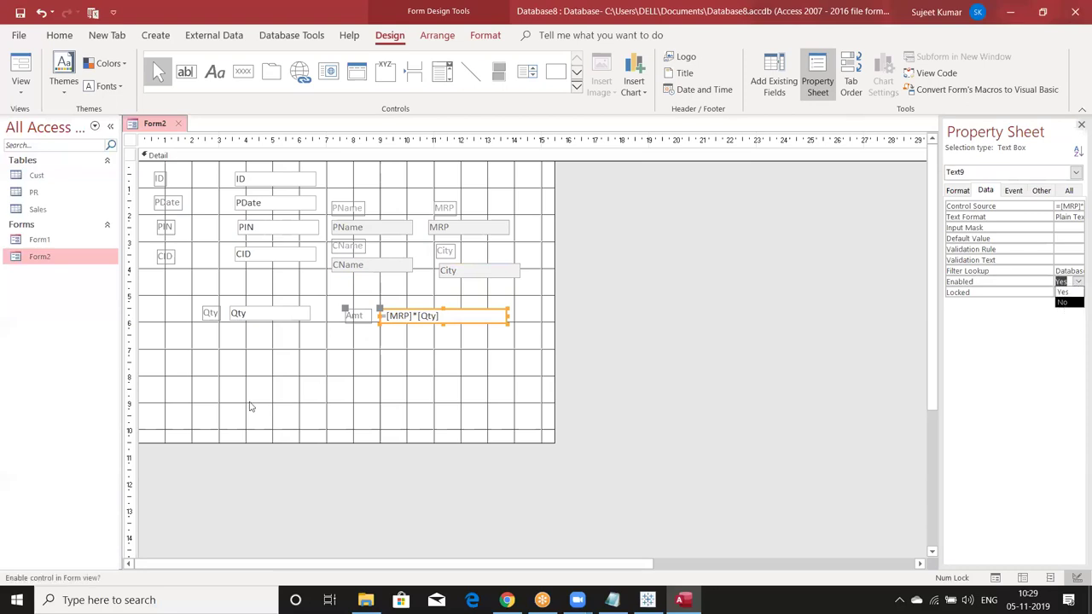
pyautogui.click(250, 406)
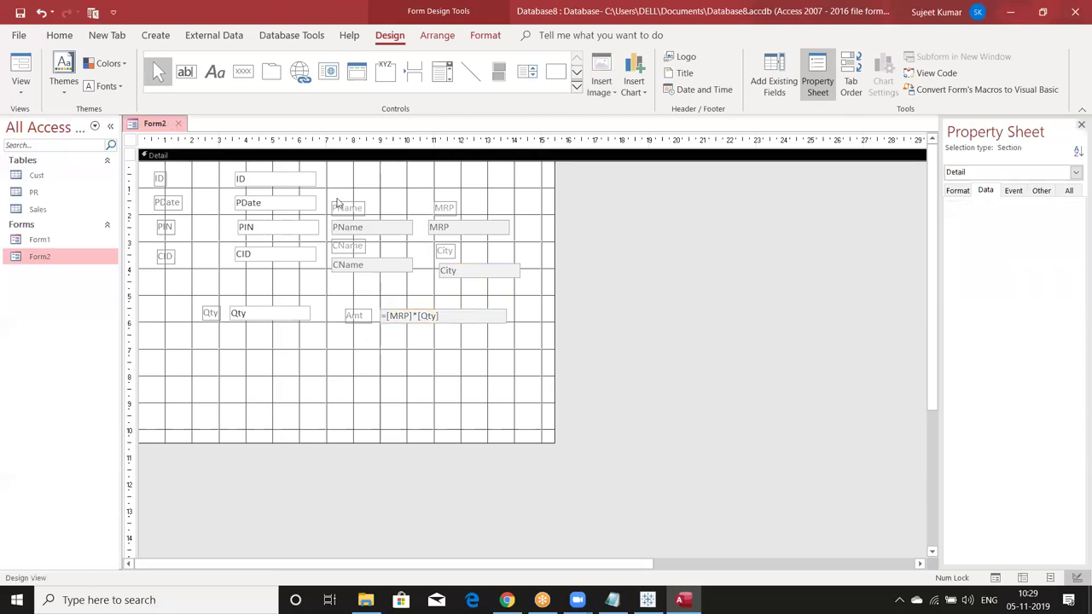
pyautogui.press('Return')
# - Reopen Form2 in Form View and start a new record dated today
pyautogui.doubleClick(38, 257)
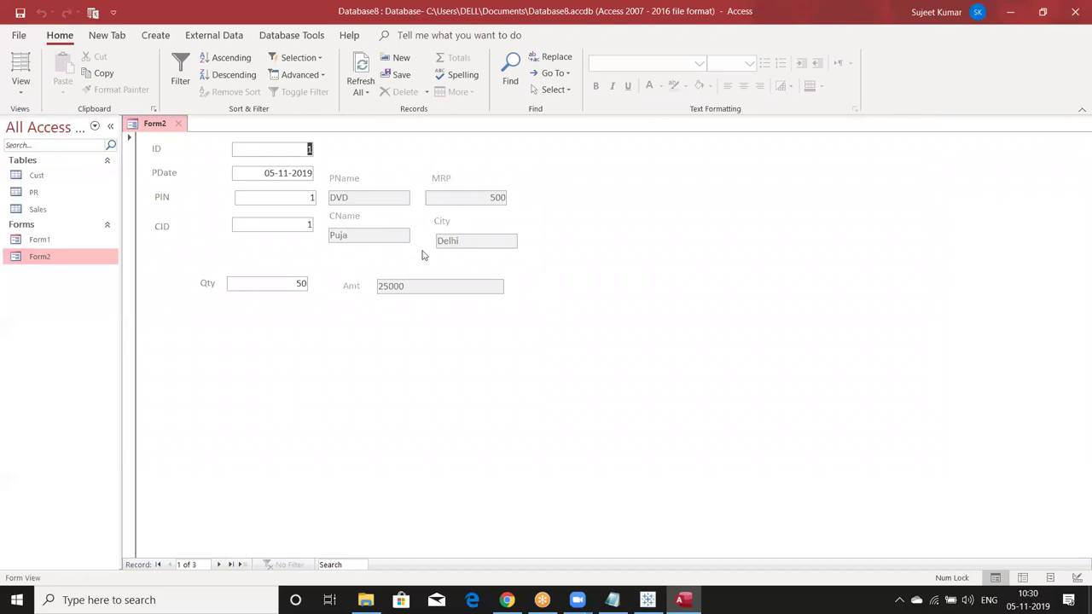
pyautogui.press('Tab')
pyautogui.press('Tab')
pyautogui.press('Tab')
pyautogui.press('Tab')
pyautogui.press('Tab')
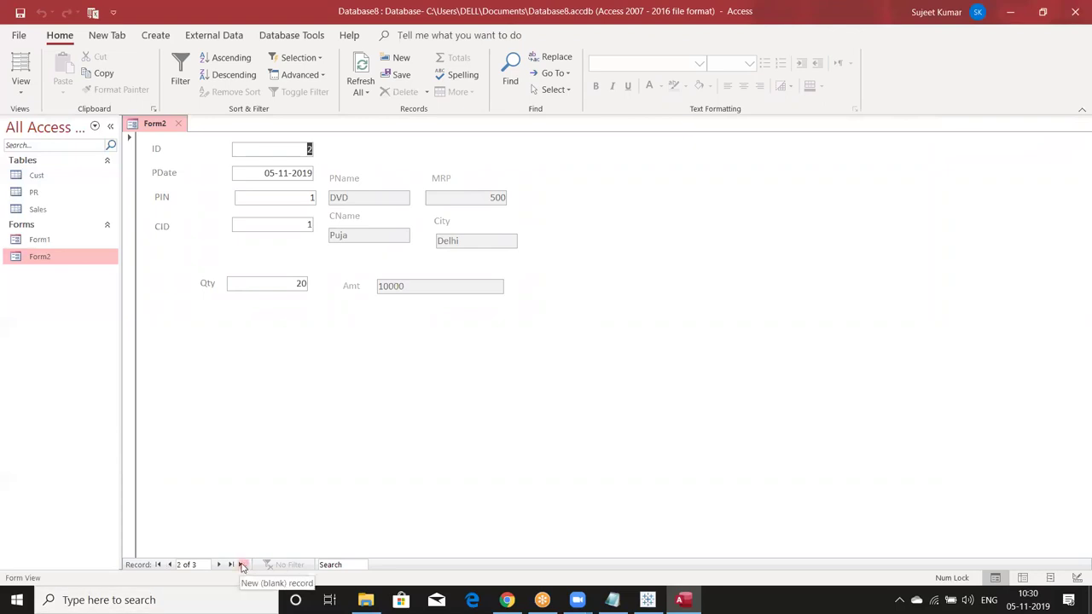
pyautogui.click(243, 566)
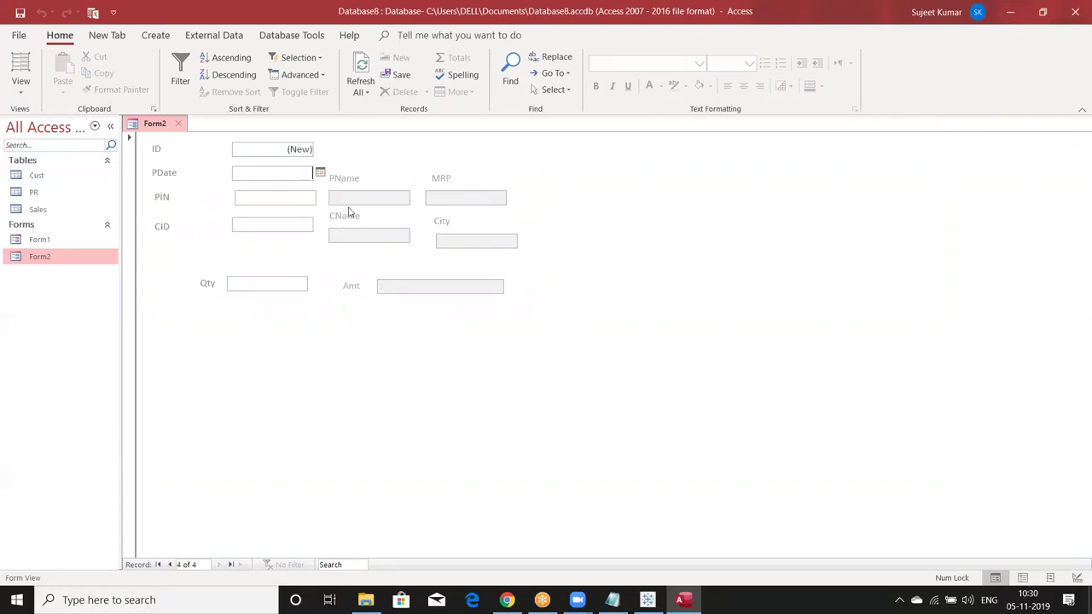
pyautogui.hotkey('ctrl', ';')
pyautogui.press('Tab')
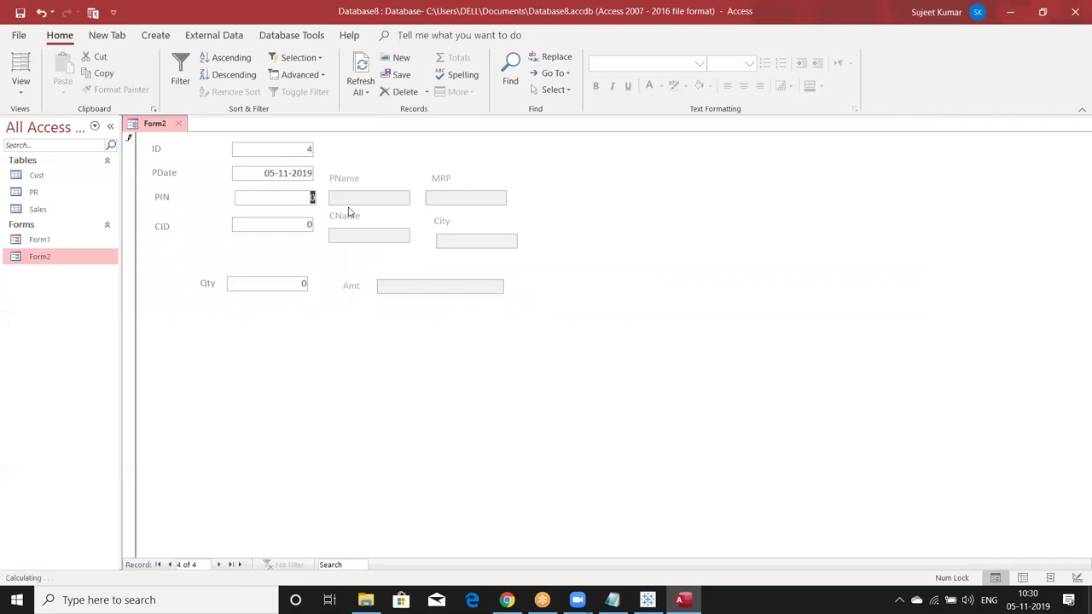
# - Enter PIN 5, CID 2 and Qty 6200 for the new record
pyautogui.write('5')
pyautogui.press('Tab')
pyautogui.write('2')
pyautogui.press('Tab')
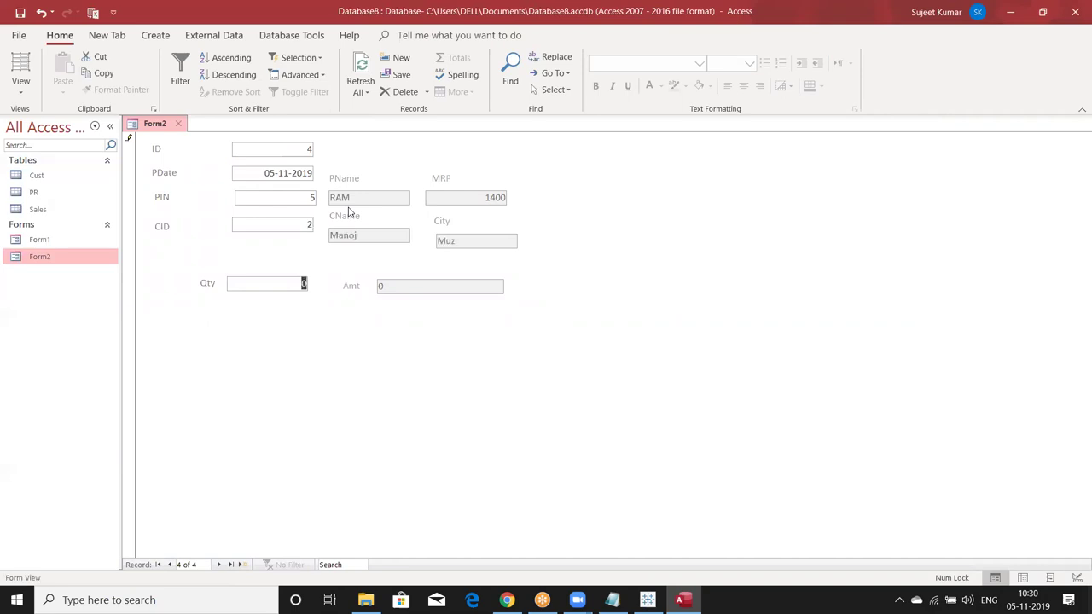
pyautogui.write('6200')
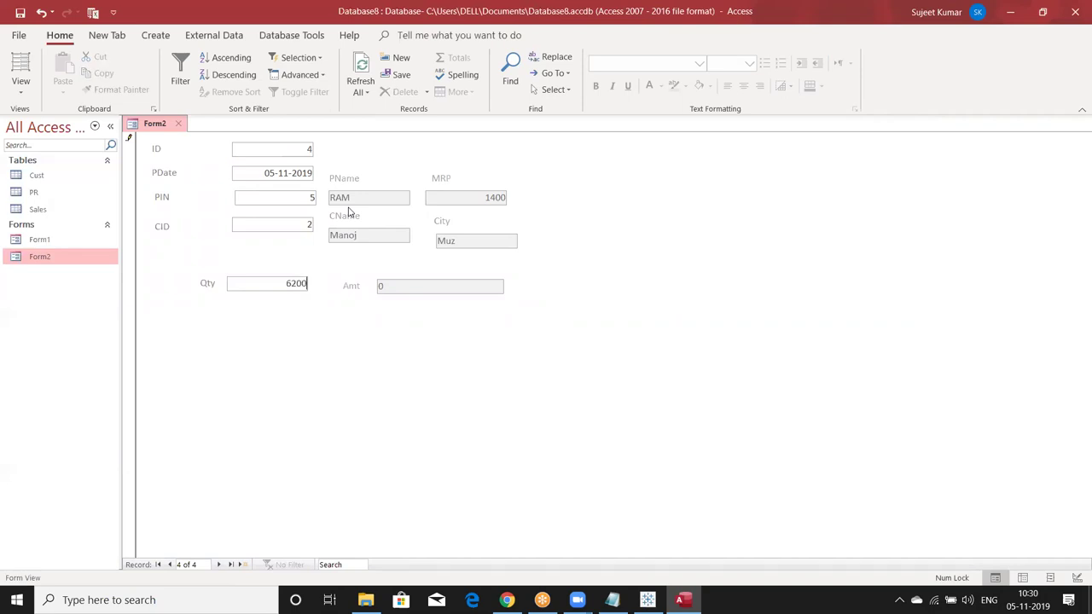
pyautogui.press('Tab')
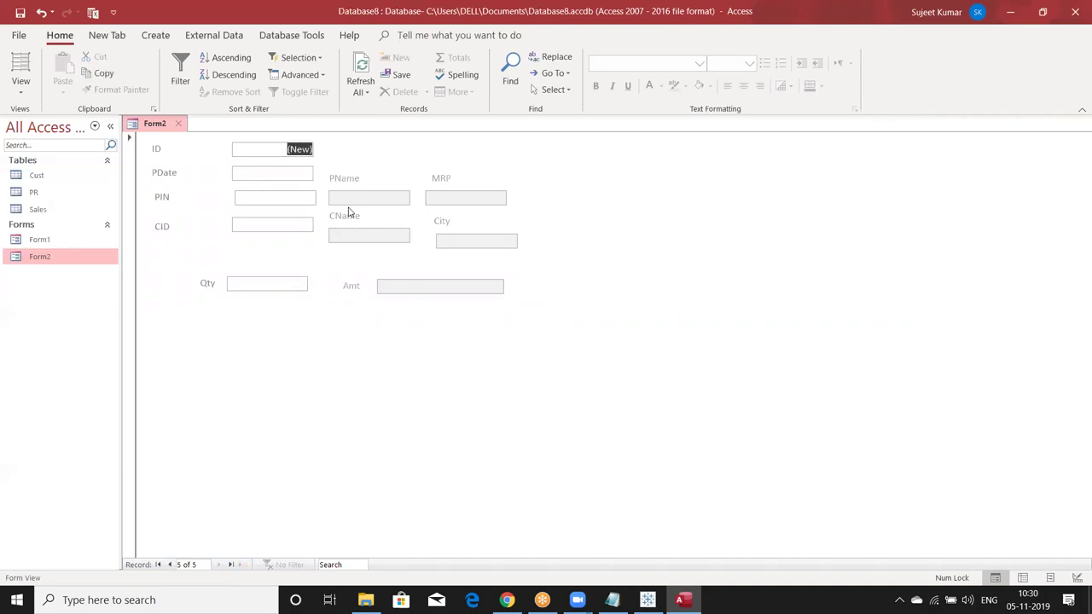
# - Correct record 4's Qty to 652, check it in the Sales table, and close the table
pyautogui.hotkey('shift', 'Tab')
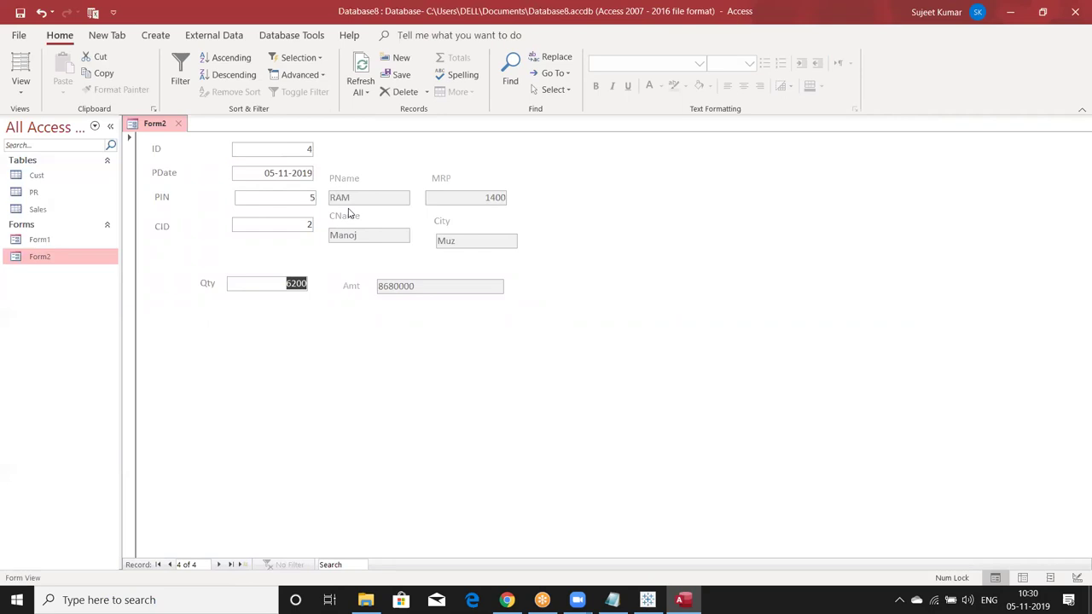
pyautogui.write('652')
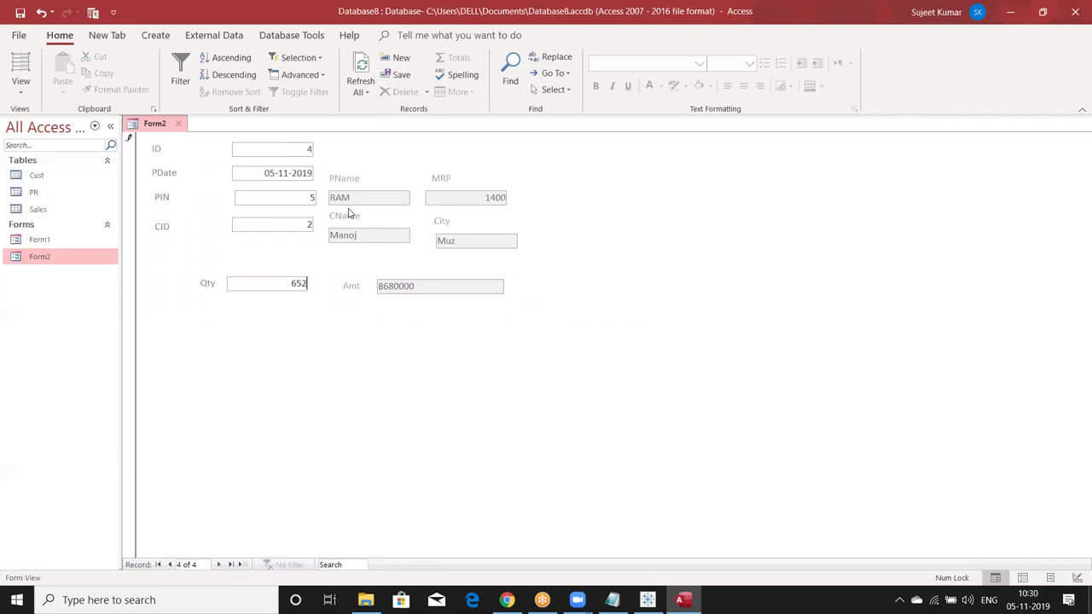
pyautogui.press('Tab')
pyautogui.hotkey('shift', 'Tab')
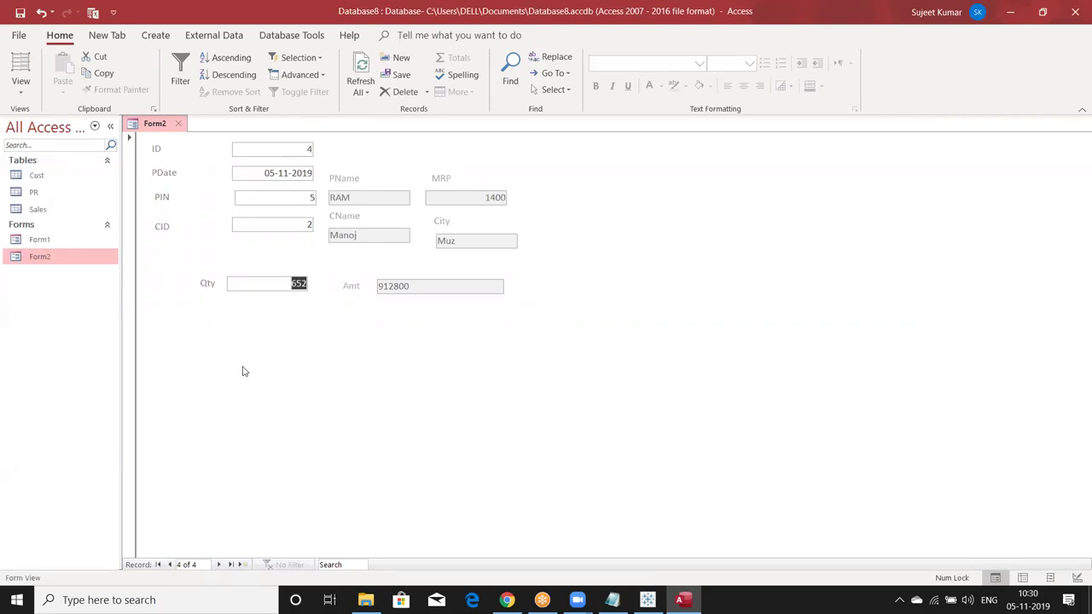
pyautogui.press('Tab')
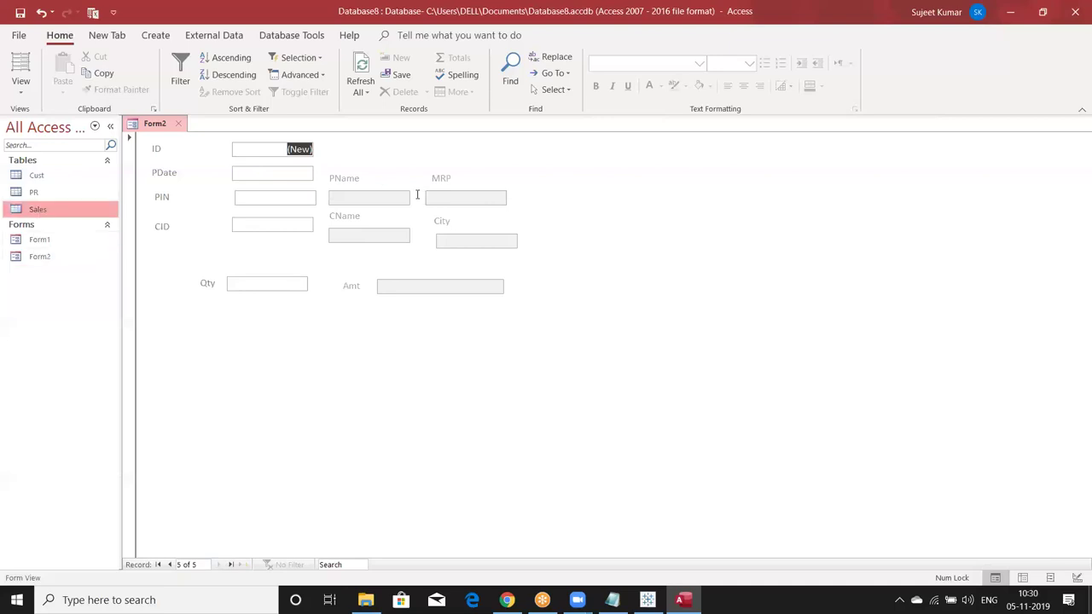
pyautogui.hotkey('ctrl', 'End')
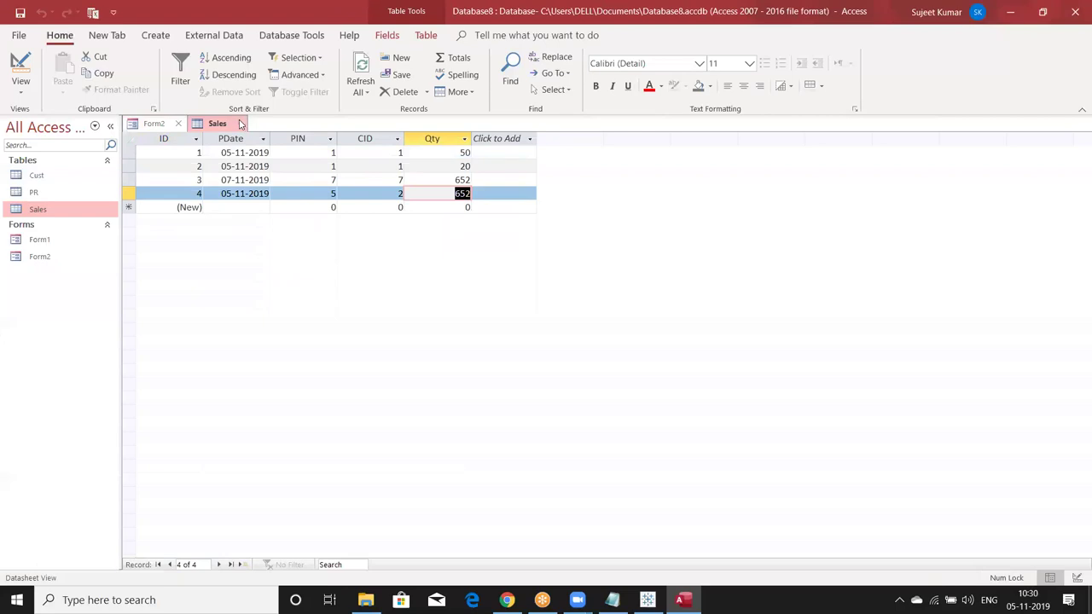
pyautogui.click(241, 124)
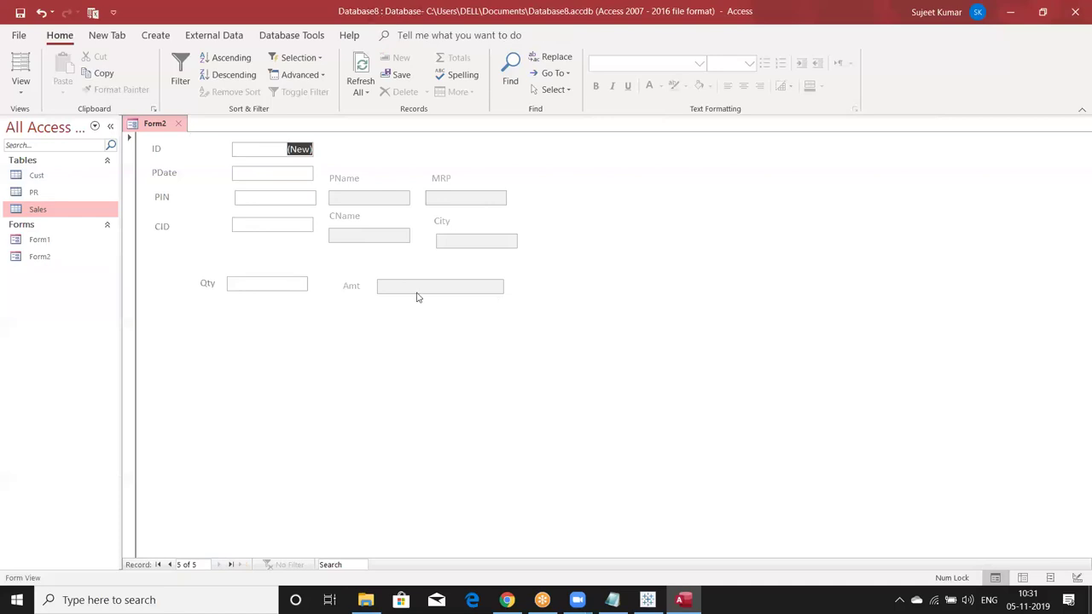
# - Close and reopen Form2, then bring up its navigation-pane menu to switch to Design View
pyautogui.click(180, 127)
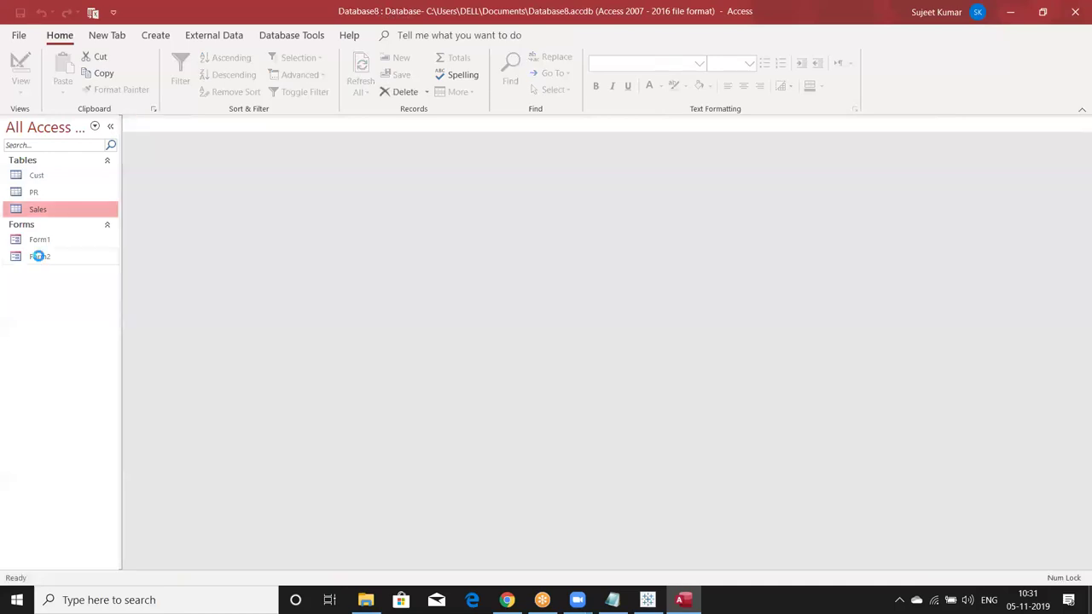
pyautogui.doubleClick(37, 256)
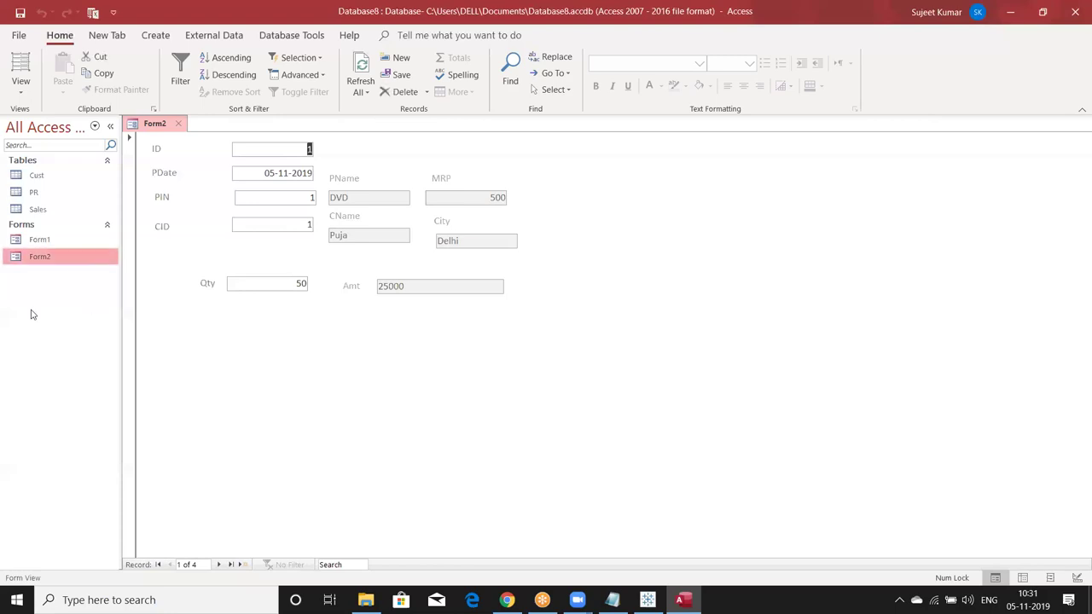
pyautogui.rightClick(70, 258)
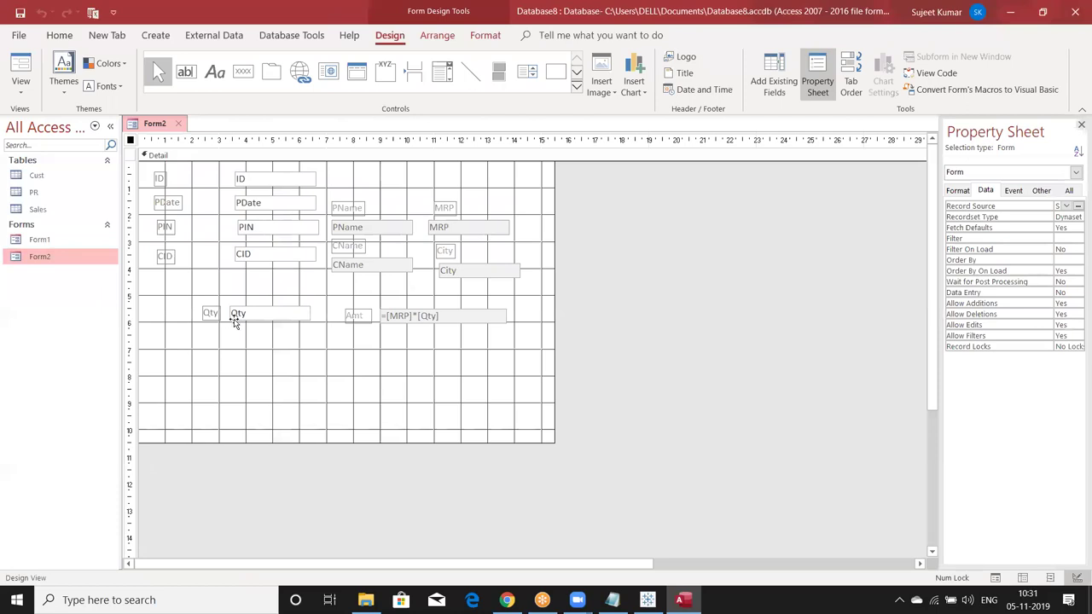
# - Select the Qty text box and open the Expression Builder for its Validation Rule
pyautogui.click(236, 323)
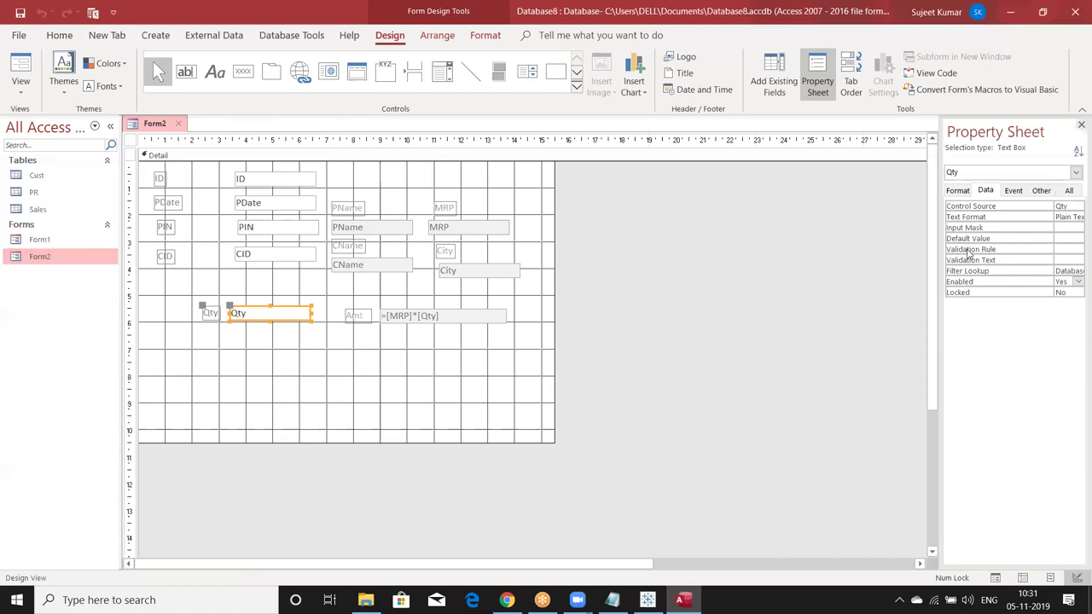
pyautogui.click(1066, 249)
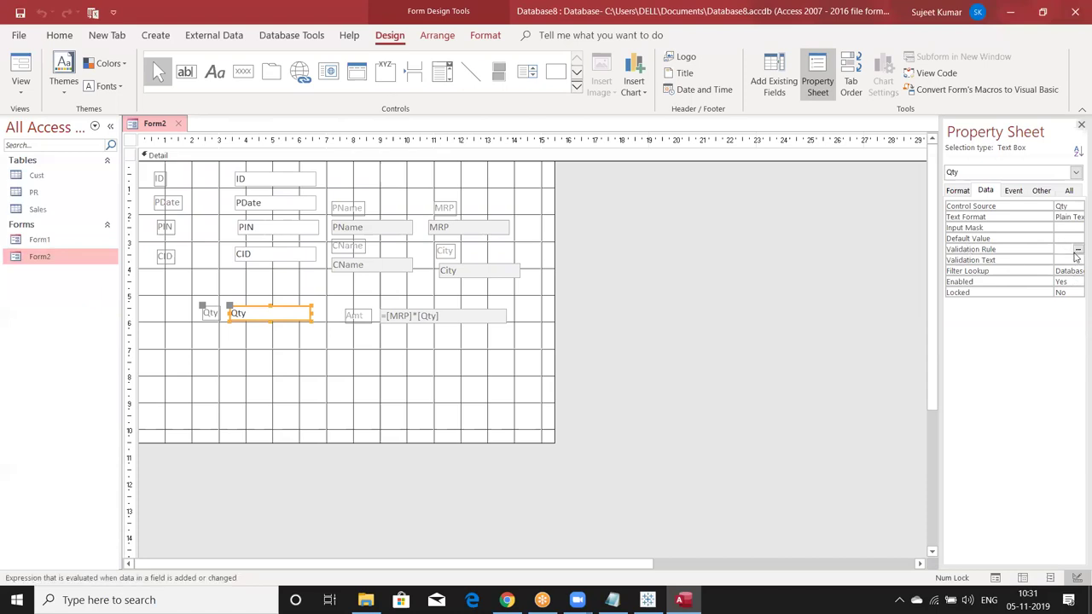
pyautogui.click(1077, 249)
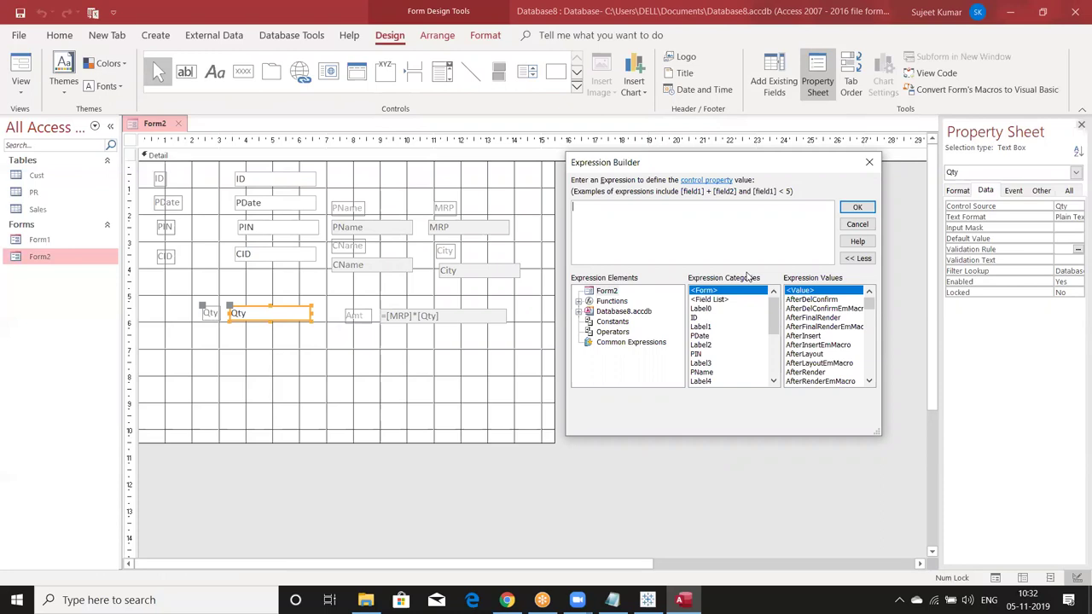
# - Set the Qty validation rule to =[Qty]<=5000
pyautogui.write('=')
pyautogui.write('q')
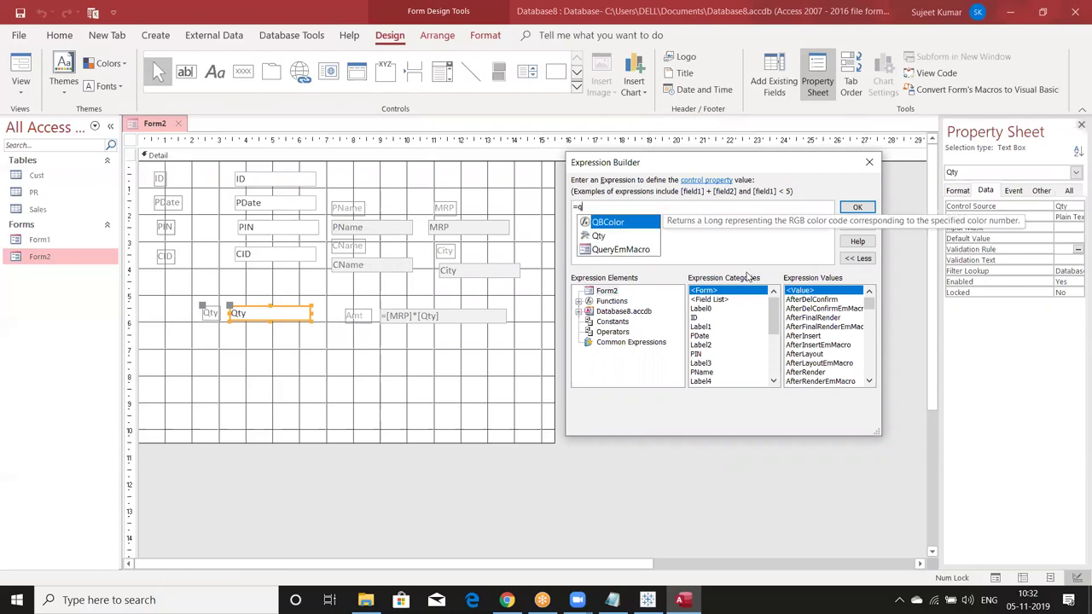
pyautogui.write('t')
pyautogui.press('Tab')
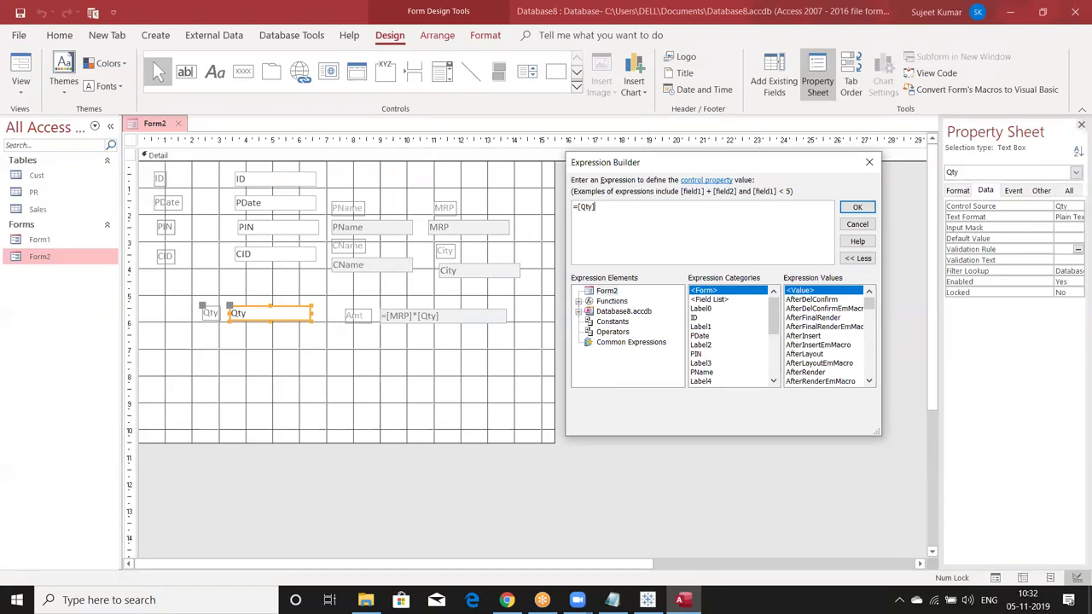
pyautogui.write('5000')
pyautogui.press('Return')
# - Set the Qty validation text to 'Please Enter <5000 Qty' using the Zoom box
pyautogui.click(1064, 260)
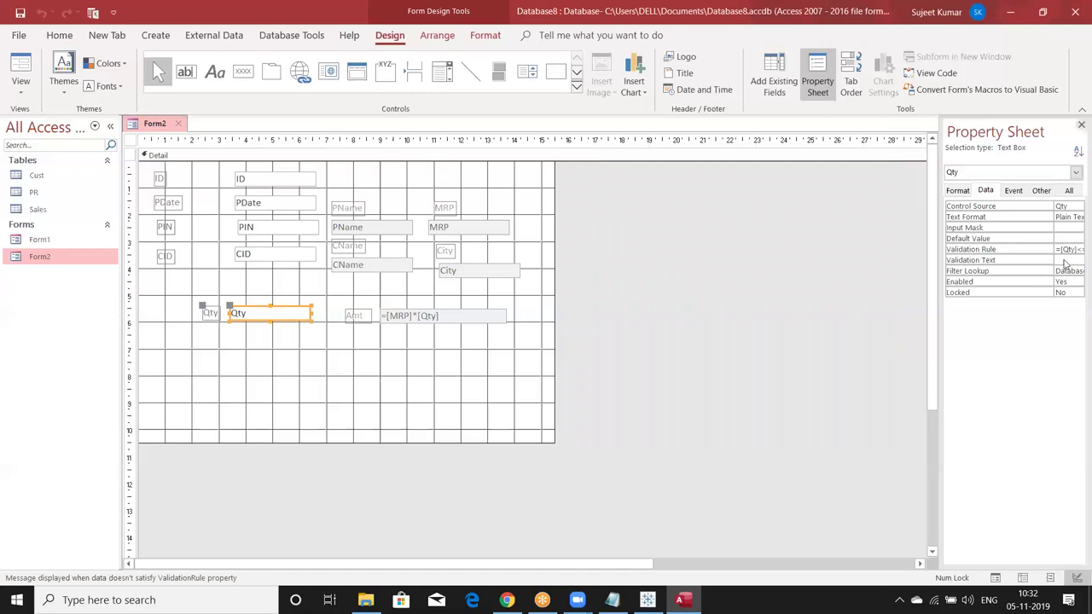
pyautogui.rightClick(1065, 260)
pyautogui.press('Return')
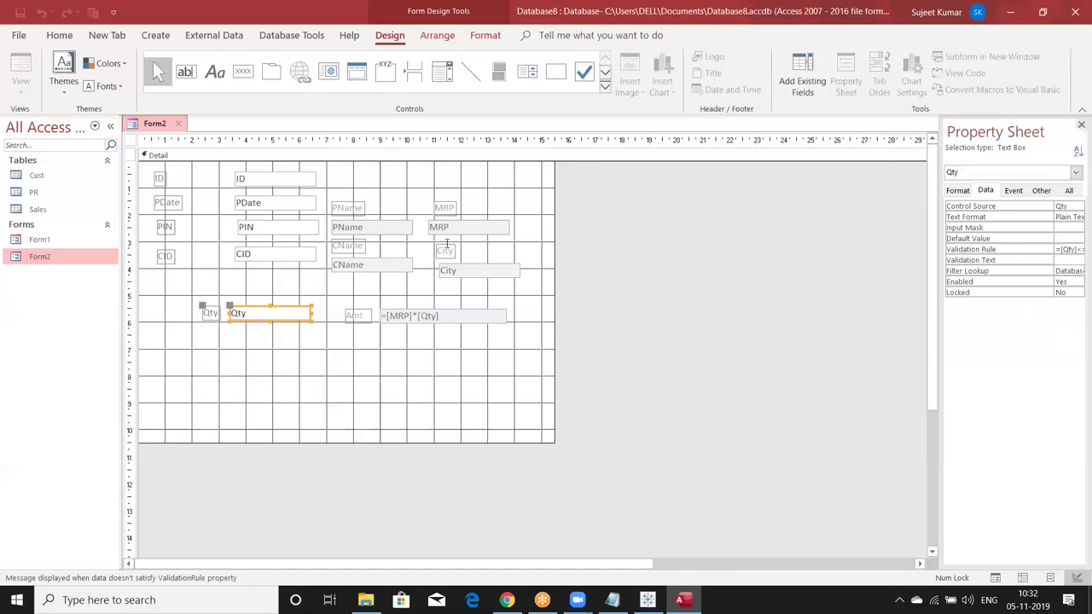
pyautogui.write('Please Enter <5000 qty')
pyautogui.press('BackSpace')
pyautogui.press('BackSpace')
pyautogui.press('BackSpace')
pyautogui.write('Qty')
pyautogui.click(625, 404)
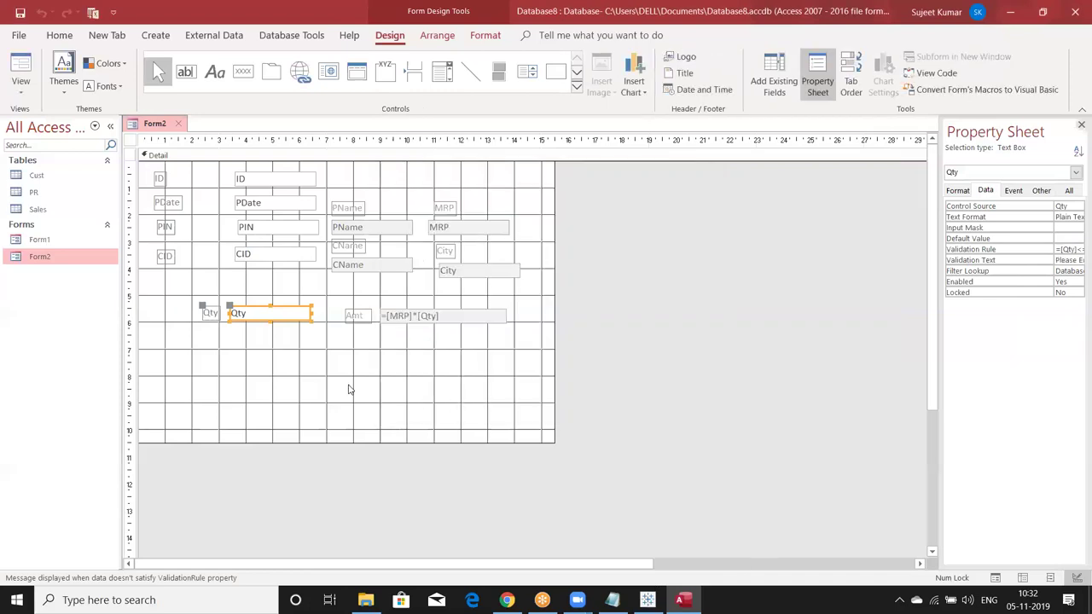
# - Close Form2's design and save the changes
pyautogui.click(347, 386)
pyautogui.click(179, 125)
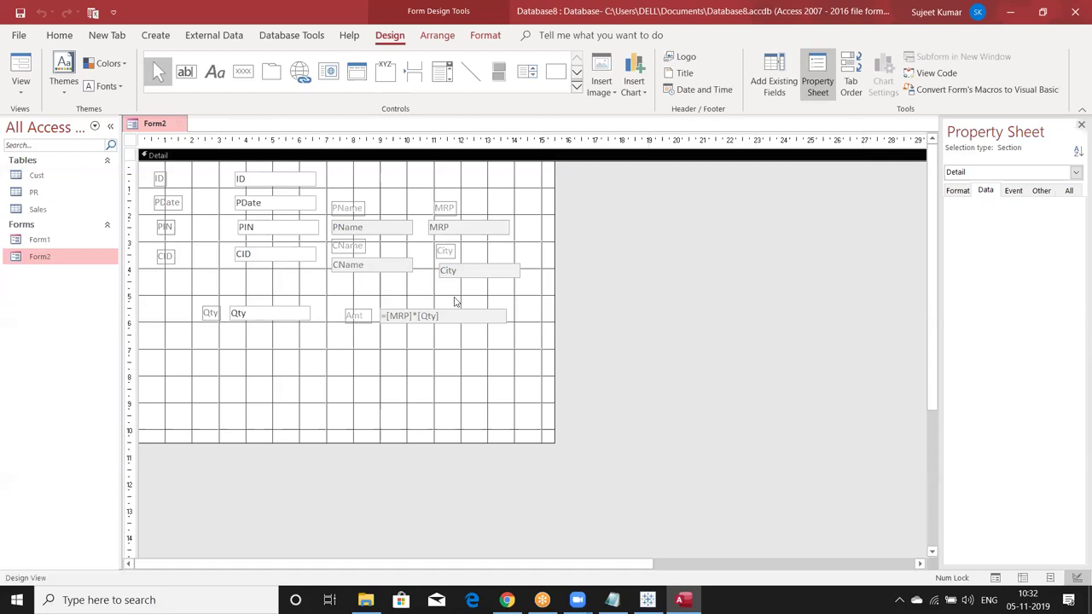
pyautogui.press('Return')
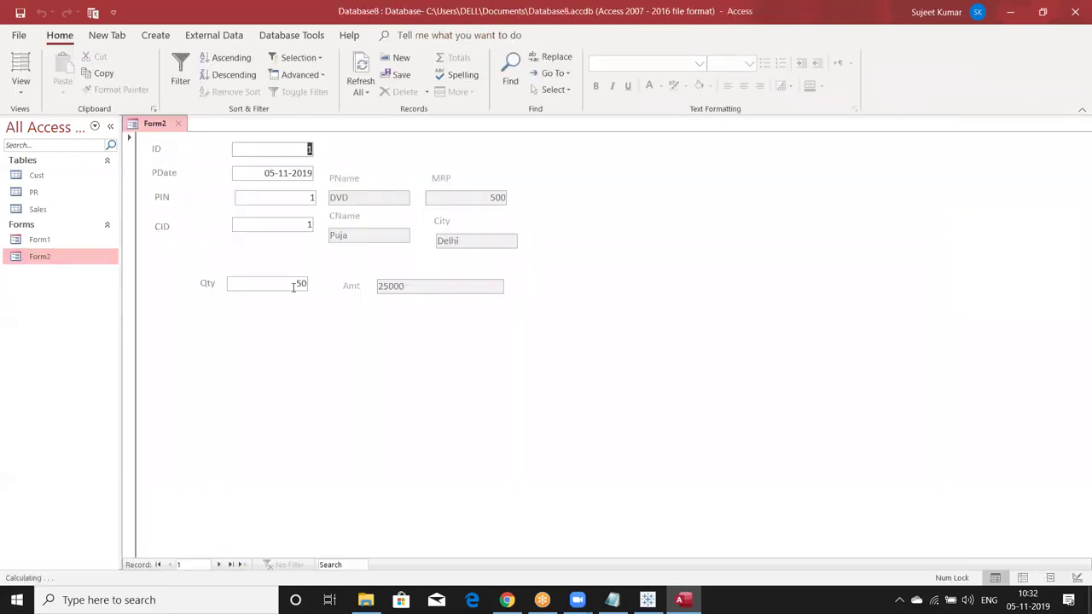
# - Add a new record dated today with PIN 3, CID 4 and Qty 5600
pyautogui.click(244, 563)
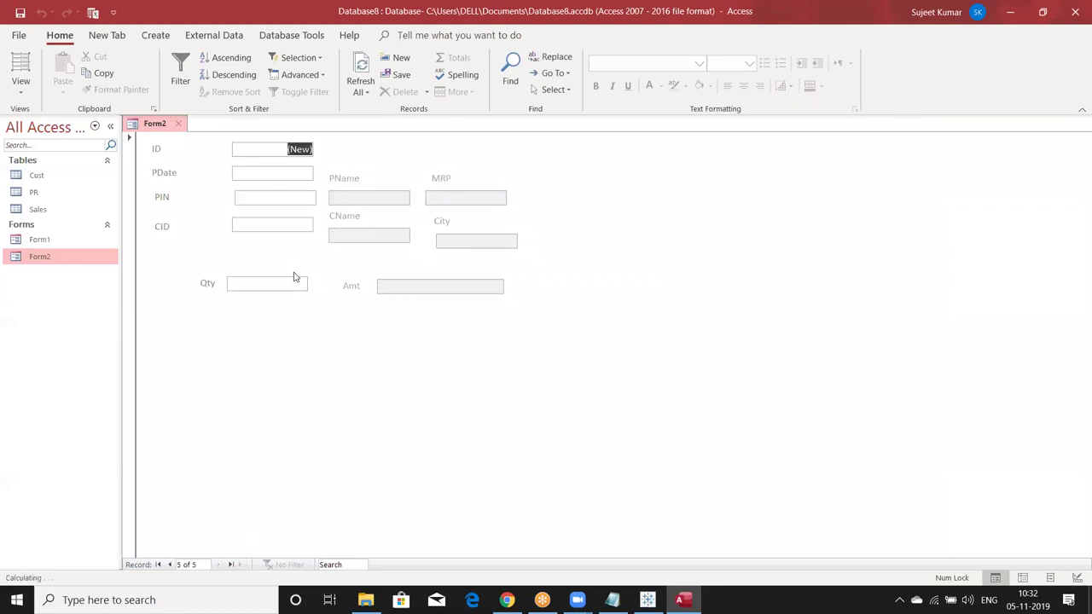
pyautogui.click(309, 178)
pyautogui.hotkey('ctrl', ';')
pyautogui.press('Tab')
pyautogui.write('3')
pyautogui.press('Tab')
pyautogui.press('Tab')
pyautogui.write('4')
pyautogui.press('Tab')
pyautogui.write('5600')
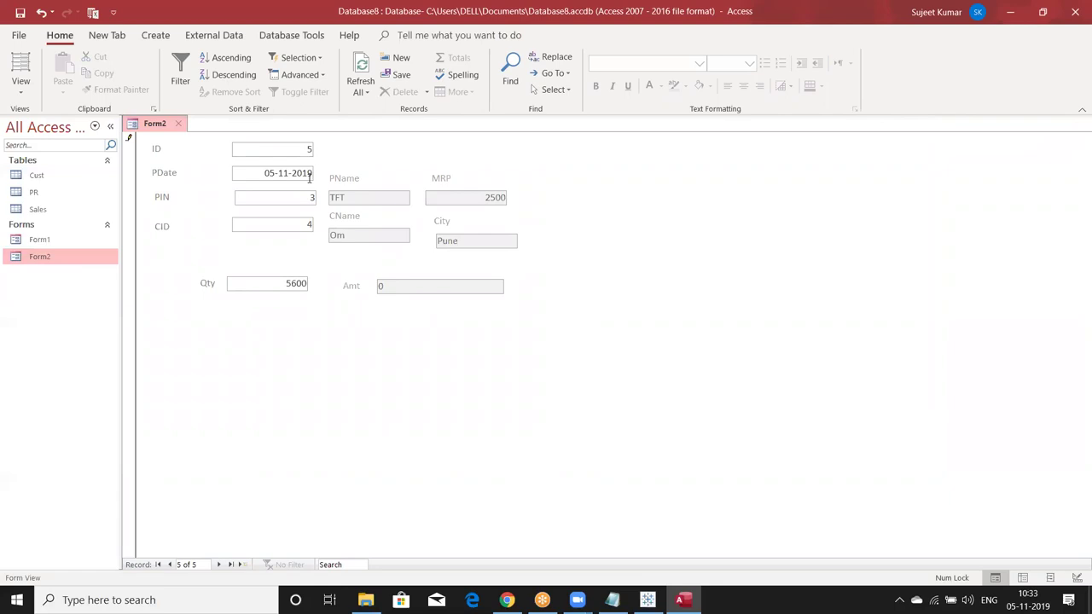
pyautogui.press('Tab')
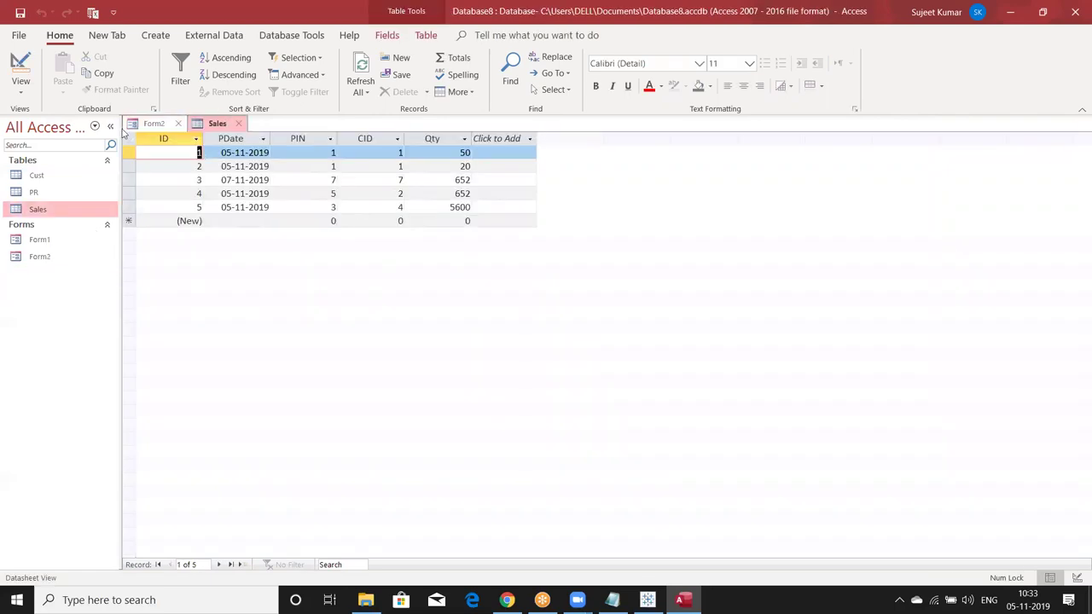
# - Close the Sales table and Form2
pyautogui.click(74, 257)
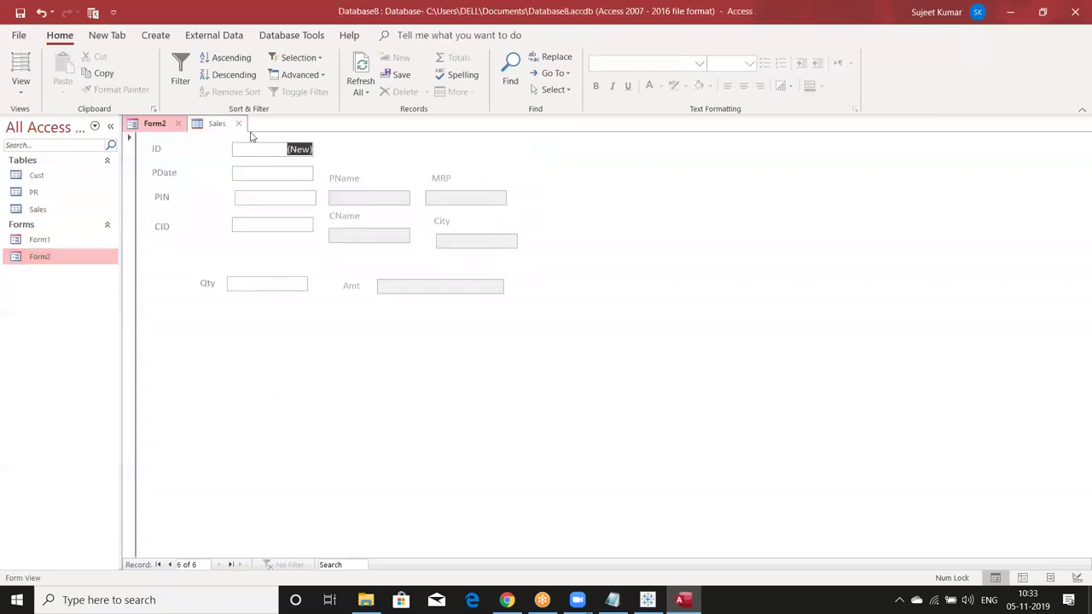
pyautogui.click(238, 124)
pyautogui.click(107, 261)
pyautogui.rightClick(107, 258)
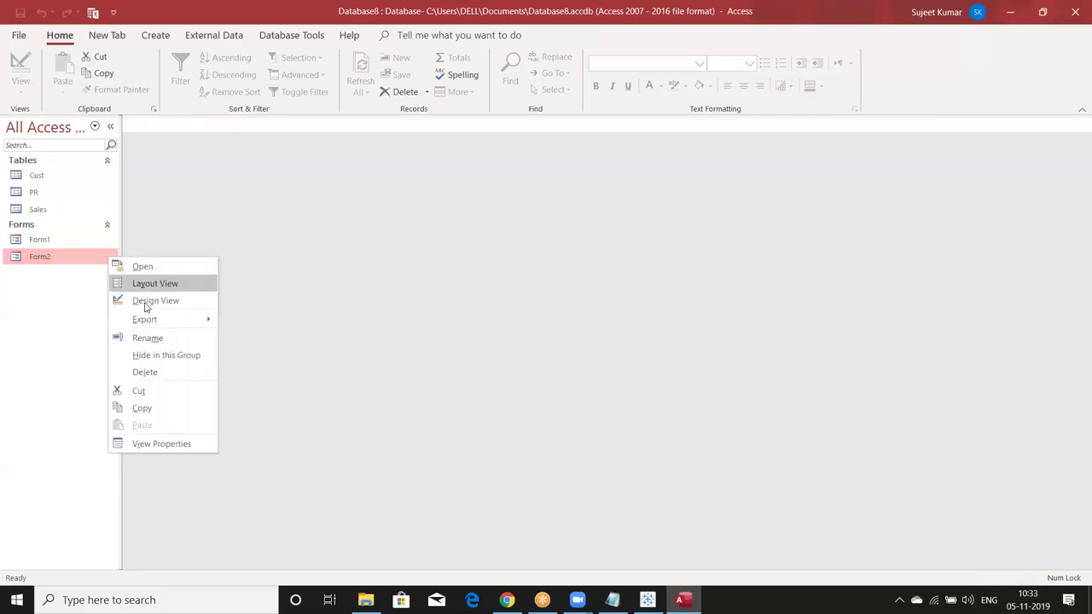
# - Open Form2 in Form View and change record 2's Qty to 7
pyautogui.press('Return')
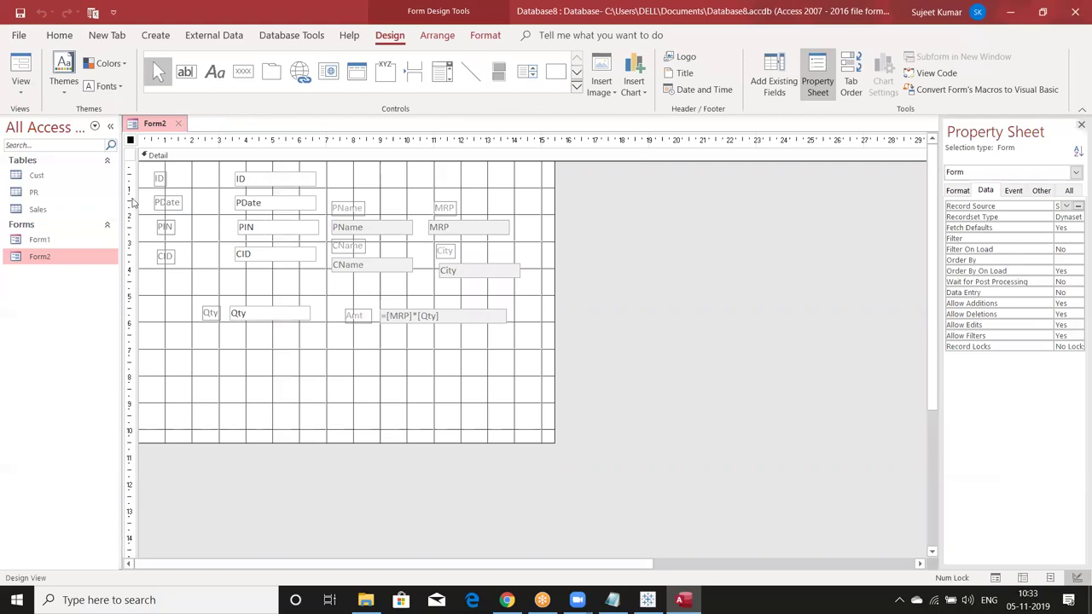
pyautogui.hotkey('ctrl', 'w')
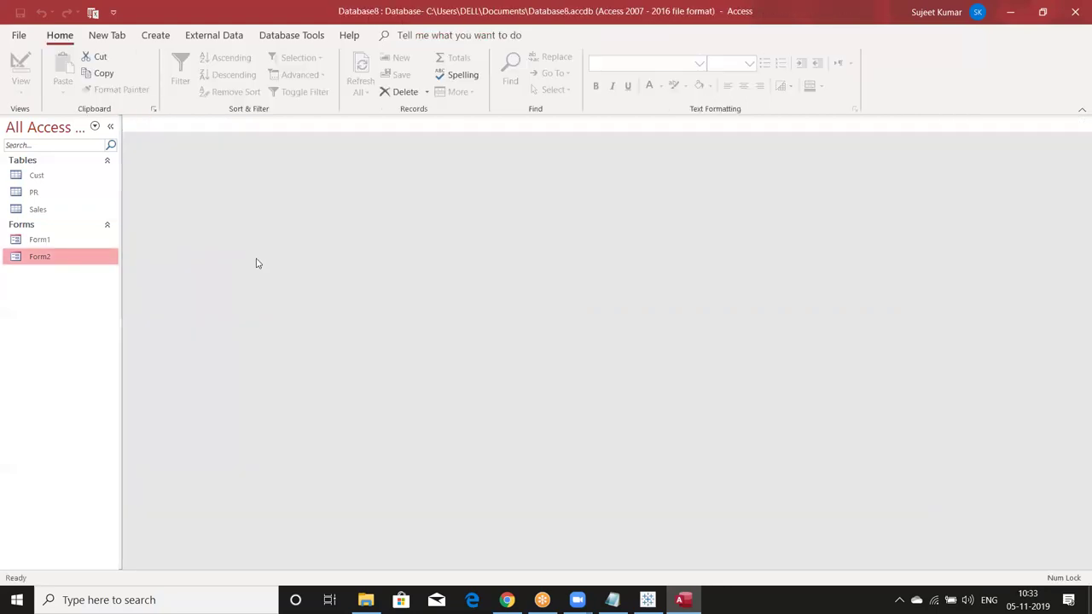
pyautogui.press('Return')
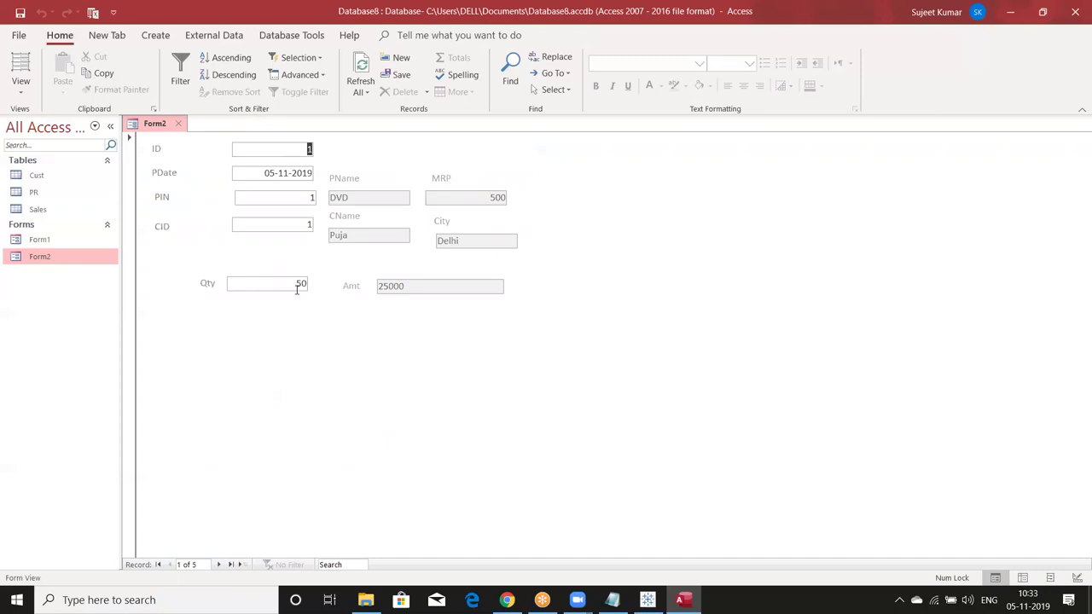
pyautogui.doubleClick(299, 282)
pyautogui.press('Tab')
pyautogui.doubleClick(299, 282)
pyautogui.write('7')
pyautogui.press('Tab')
# - Set record 3's Qty to 500, then close Form2 and reopen it in Design View
pyautogui.doubleClick(299, 283)
pyautogui.write('5000')
pyautogui.press('BackSpace')
pyautogui.press('BackSpace')
pyautogui.press('BackSpace')
pyautogui.write('500')
pyautogui.press('Return')
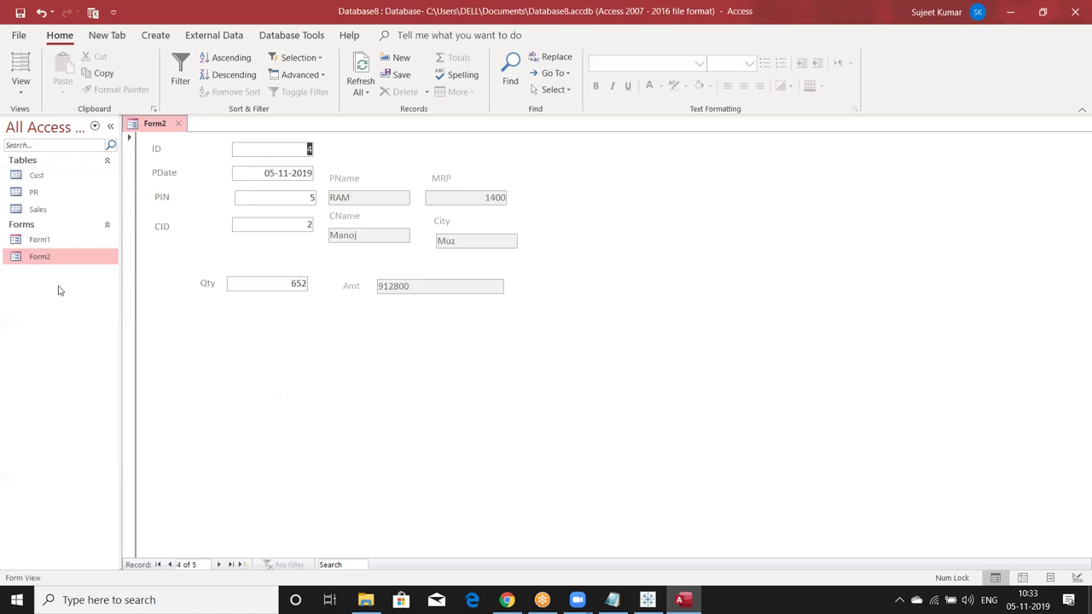
pyautogui.click(179, 123)
pyautogui.rightClick(69, 256)
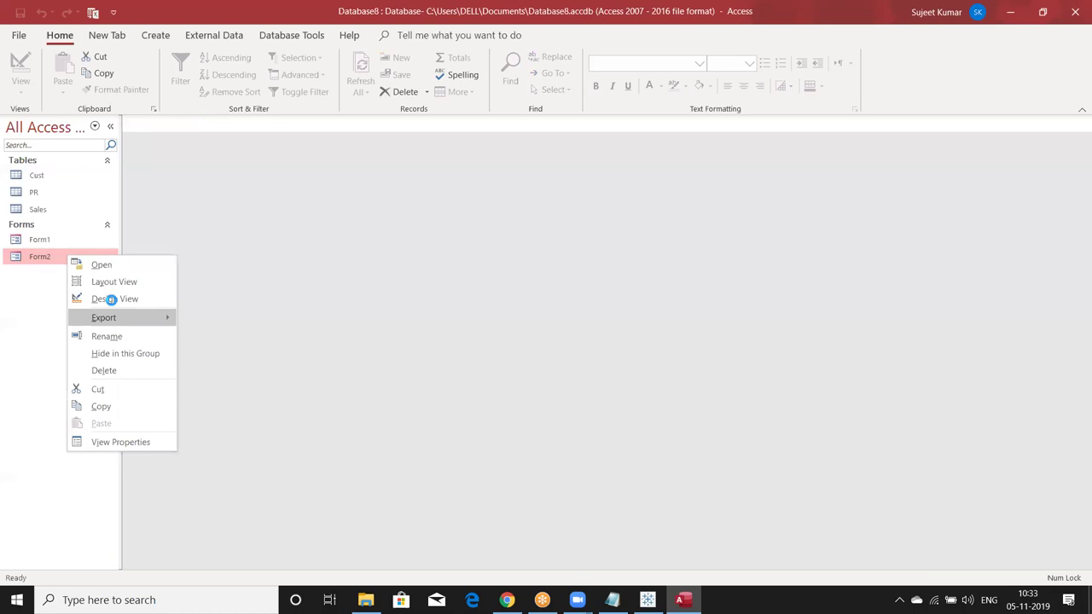
pyautogui.click(114, 298)
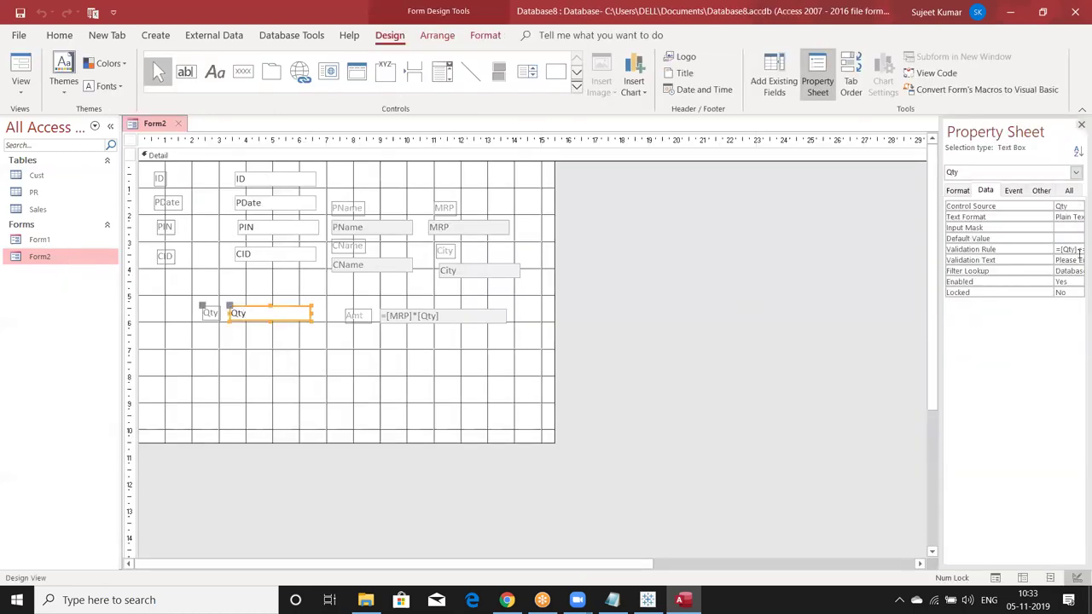
# - Try inserting [Sales].Qty into the validation rule and dismiss the invalid syntax error
pyautogui.click(1073, 252)
pyautogui.click(1078, 249)
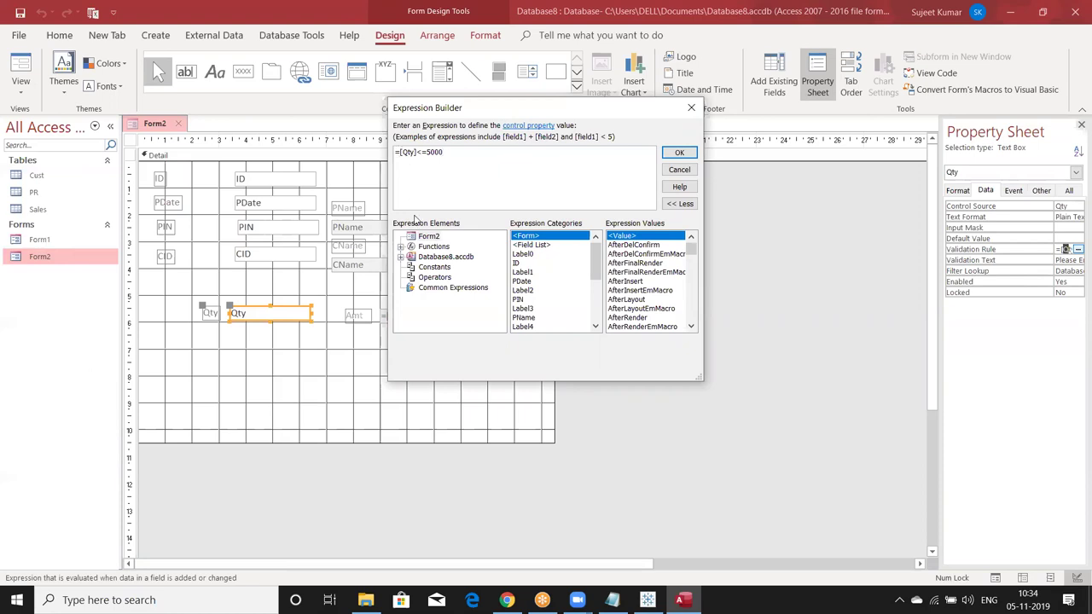
pyautogui.write('[Sa')
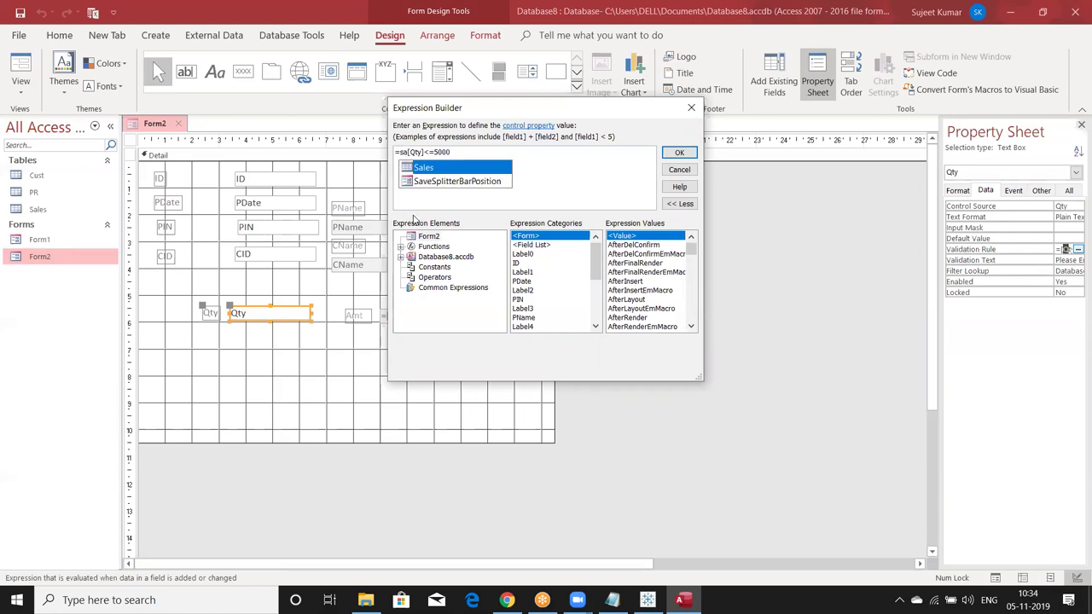
pyautogui.write('les].')
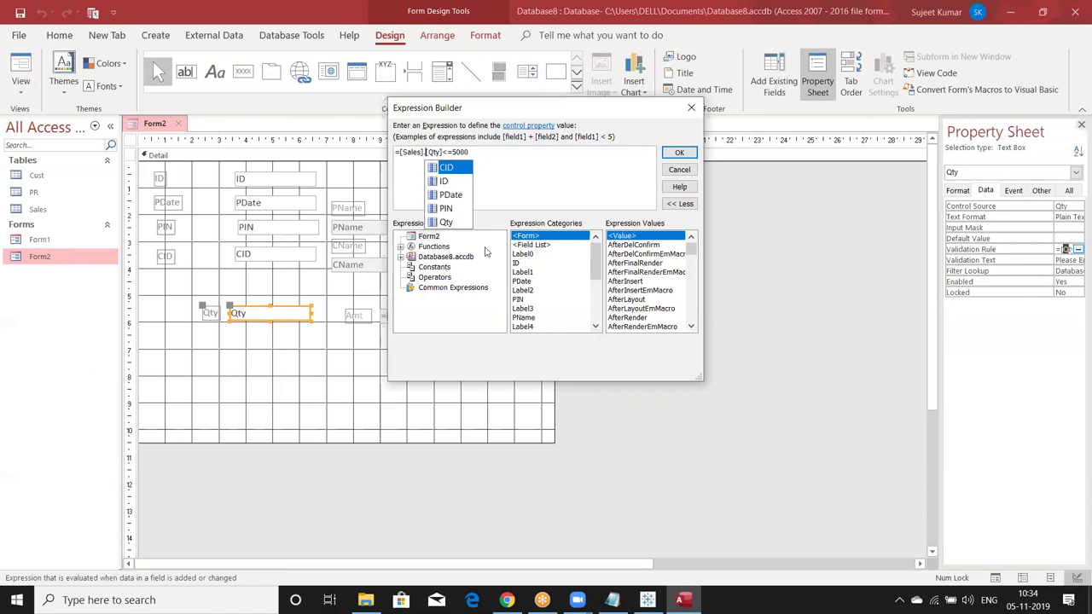
pyautogui.press('Down')
pyautogui.press('Down')
pyautogui.press('Down')
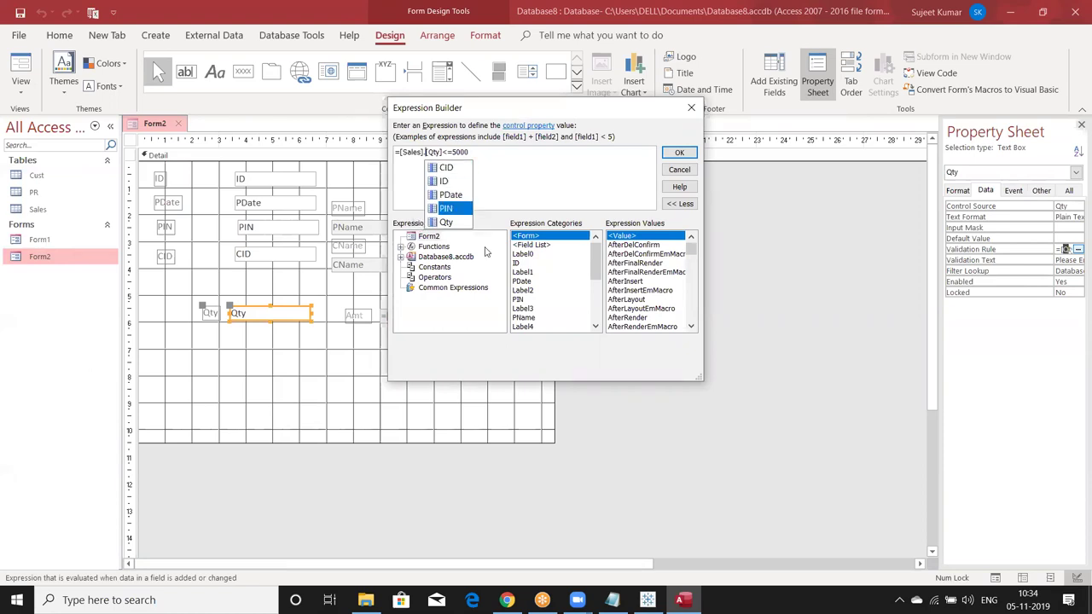
pyautogui.press('Down')
pyautogui.press('Tab')
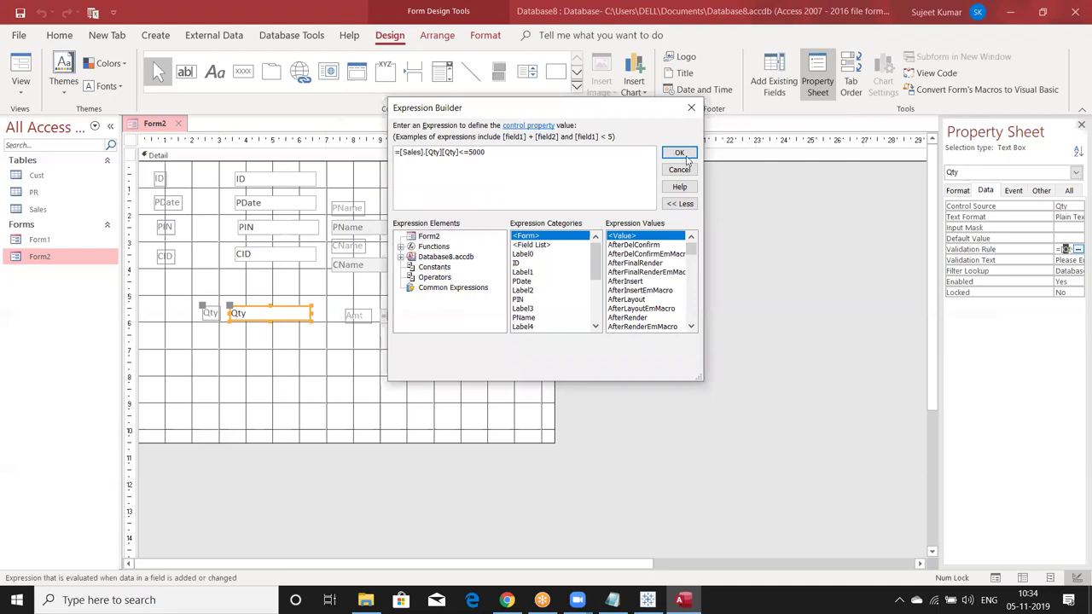
pyautogui.click(685, 157)
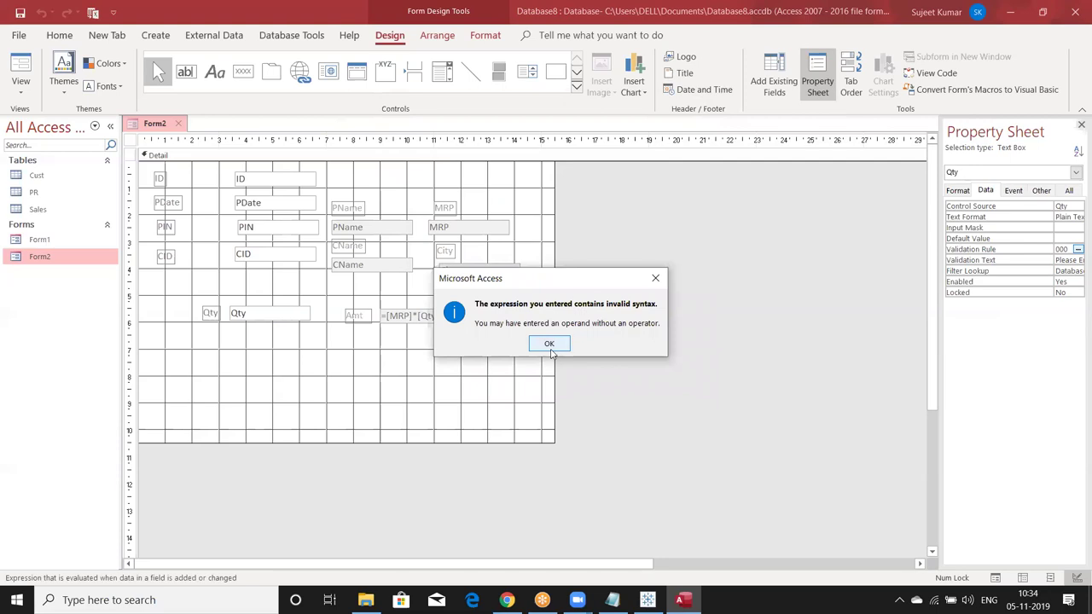
pyautogui.click(550, 348)
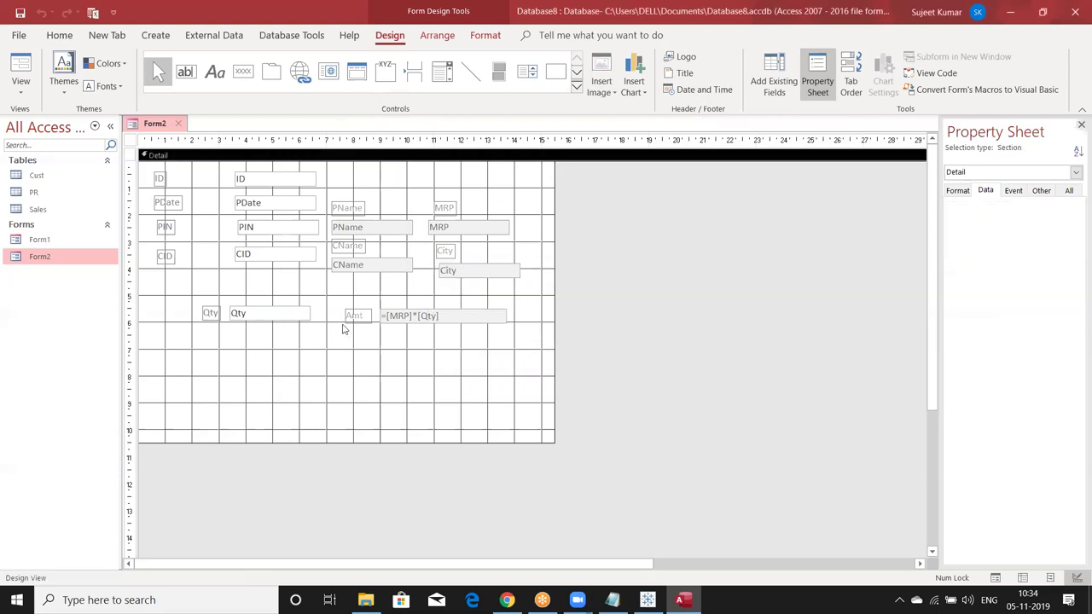
# - Remove the leading equals sign so the rule reads [Qty]<=5000, then close Form2's design
pyautogui.click(271, 319)
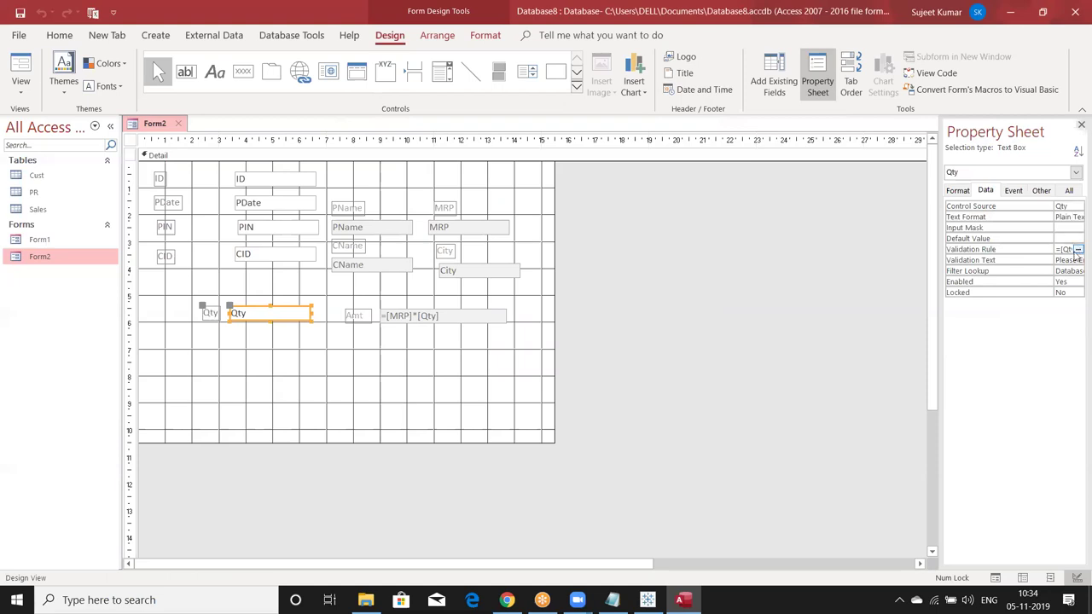
pyautogui.click(1077, 249)
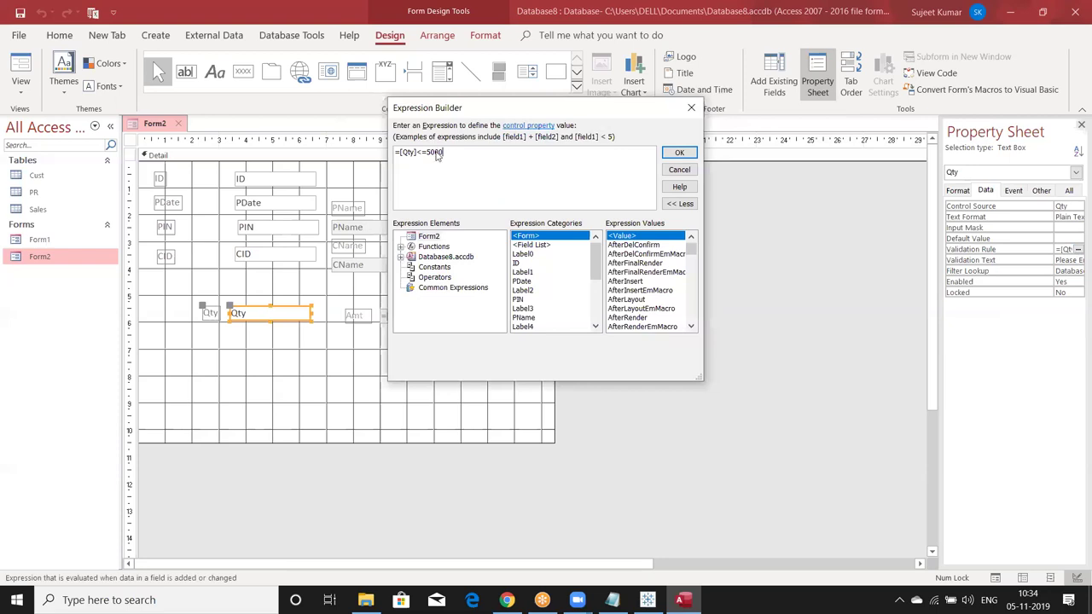
pyautogui.doubleClick(436, 155)
pyautogui.press('End')
pyautogui.press('Delete')
pyautogui.click(670, 154)
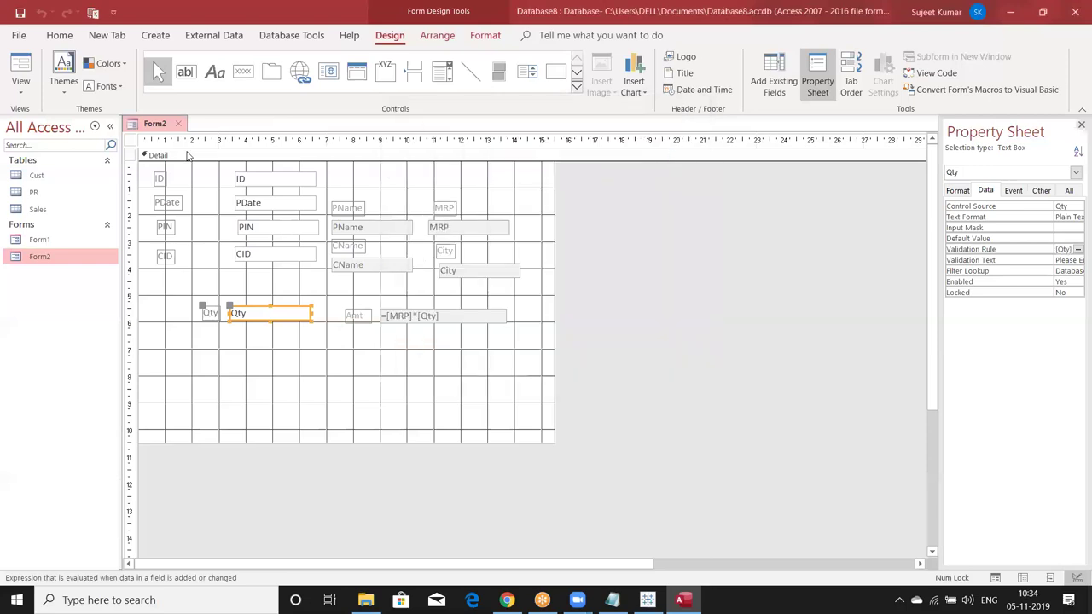
pyautogui.click(179, 126)
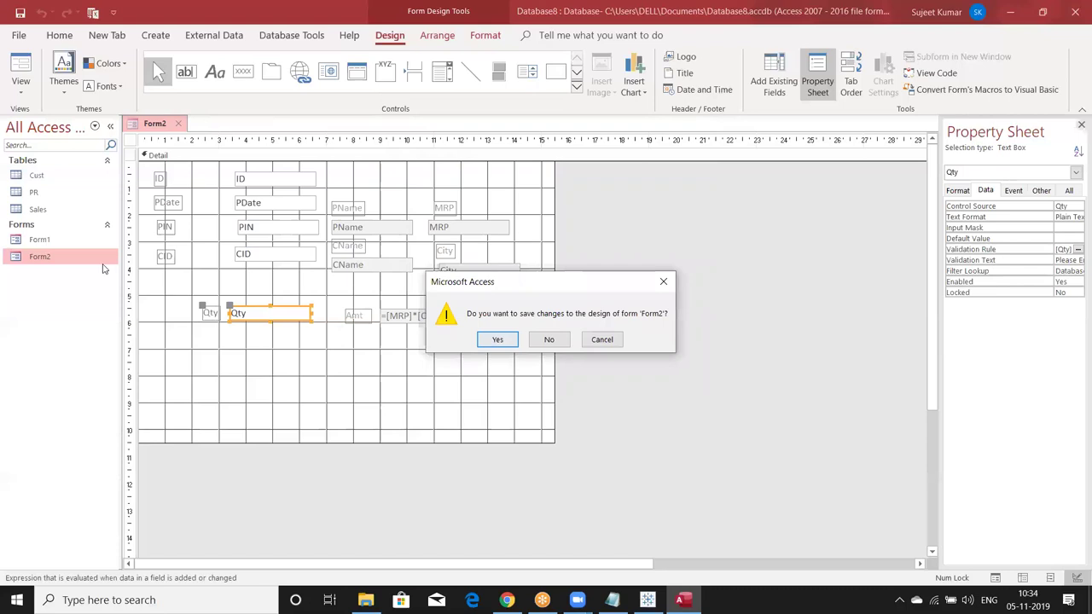
# - Save Form2, enter Qty 5666 on record 1, and dismiss the 'Please Enter <5000 Qty' rejection
pyautogui.press('Return')
pyautogui.doubleClick(275, 282)
pyautogui.write('5666')
pyautogui.press('Tab')
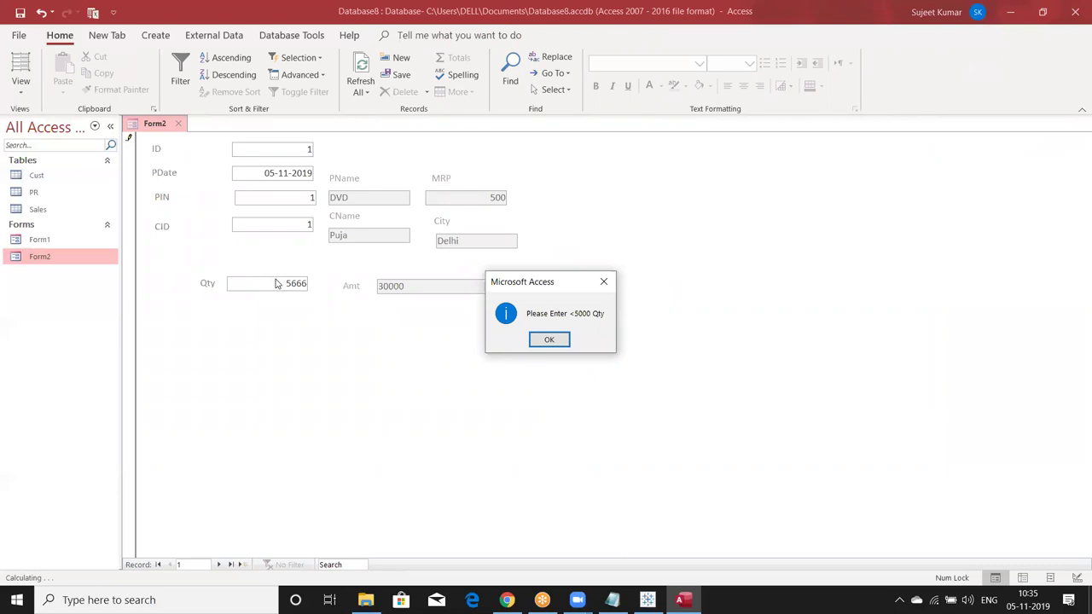
pyautogui.click(548, 340)
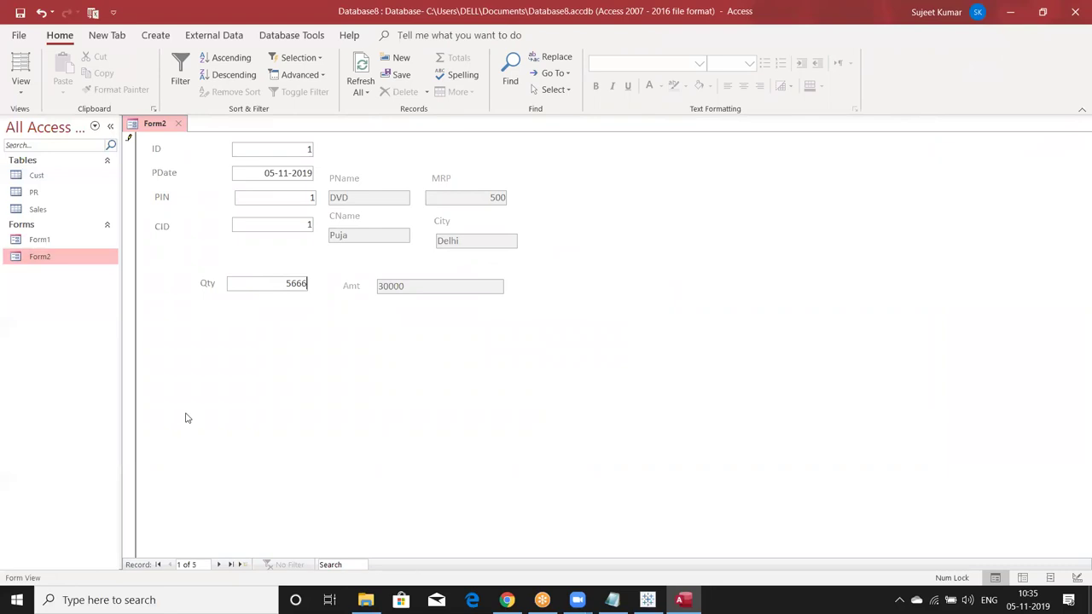